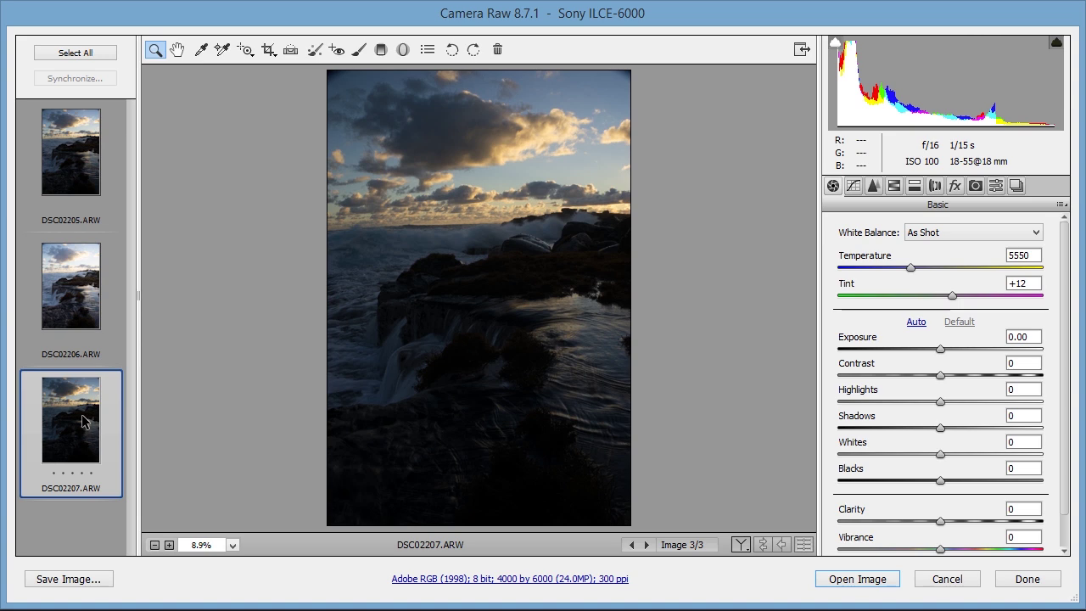
Step: Compare the three bracketed exposures DSC02205.ARW, DSC02206.ARW and DSC02207.ARW, finishing on DSC02205.ARW
{"action": "left_click", "coordinate": [88, 312]}
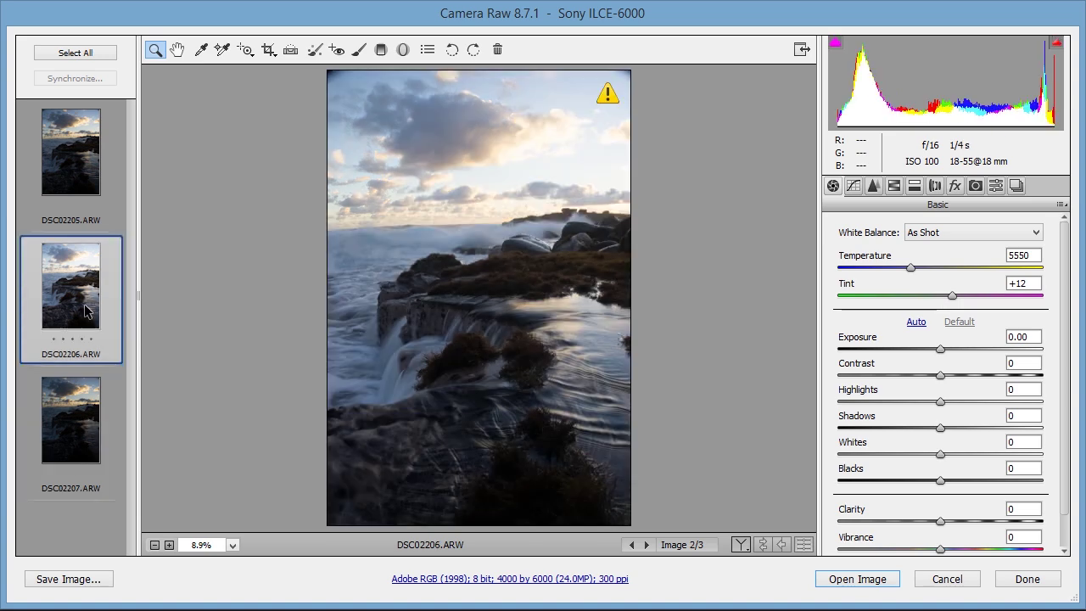
{"action": "left_click", "coordinate": [80, 165]}
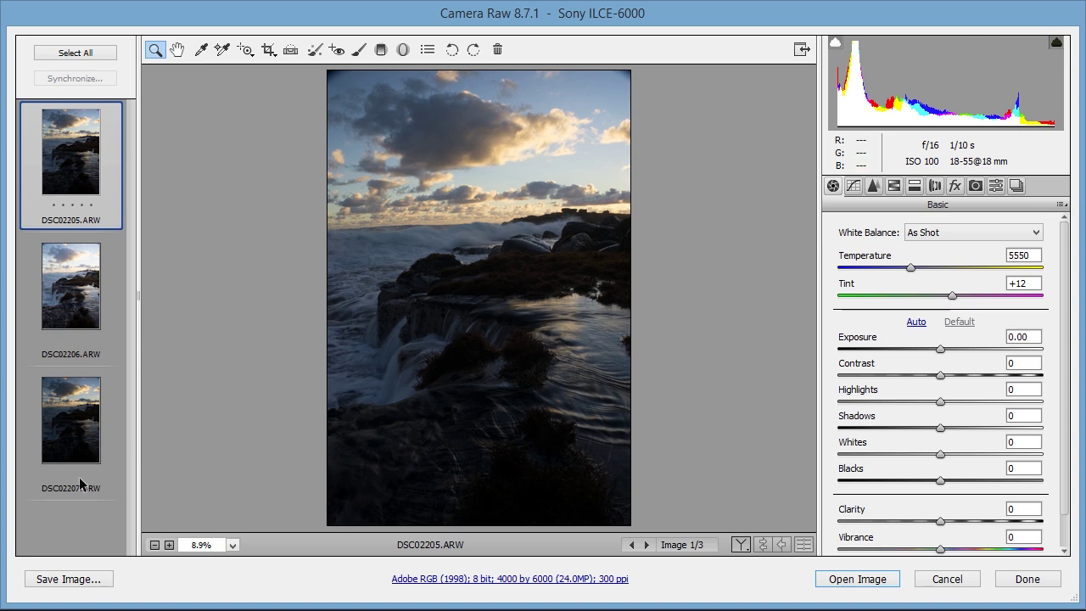
{"action": "left_click", "coordinate": [64, 419]}
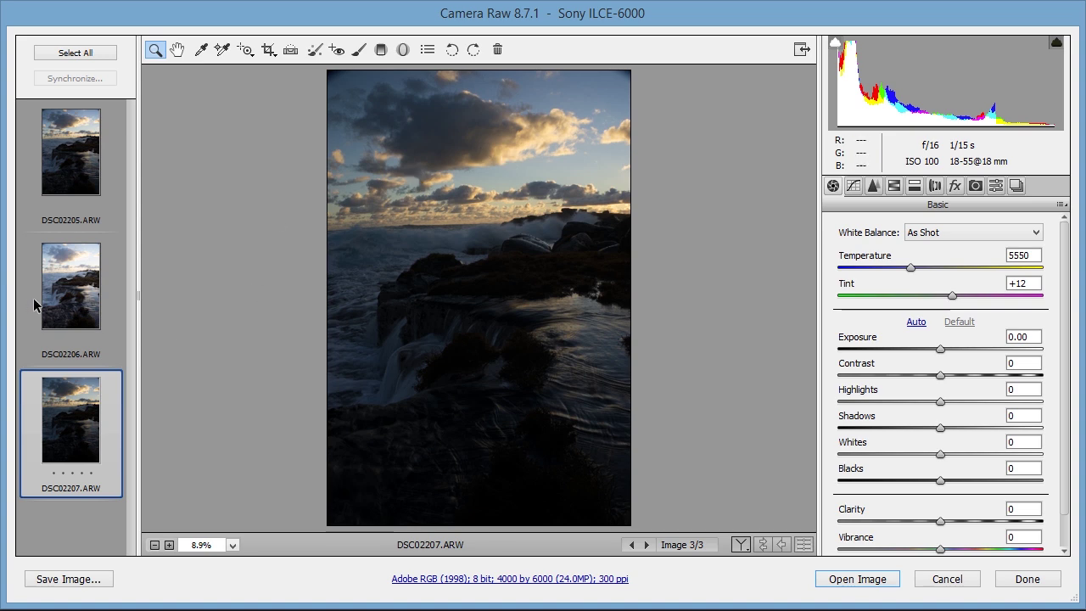
{"action": "left_click", "coordinate": [60, 302]}
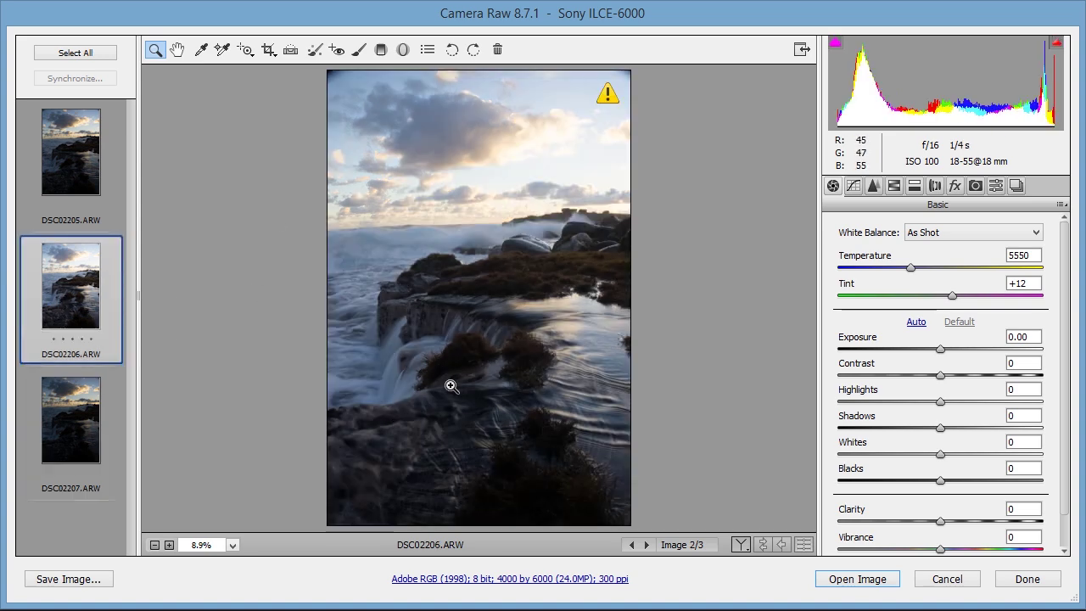
{"action": "left_click", "coordinate": [56, 167]}
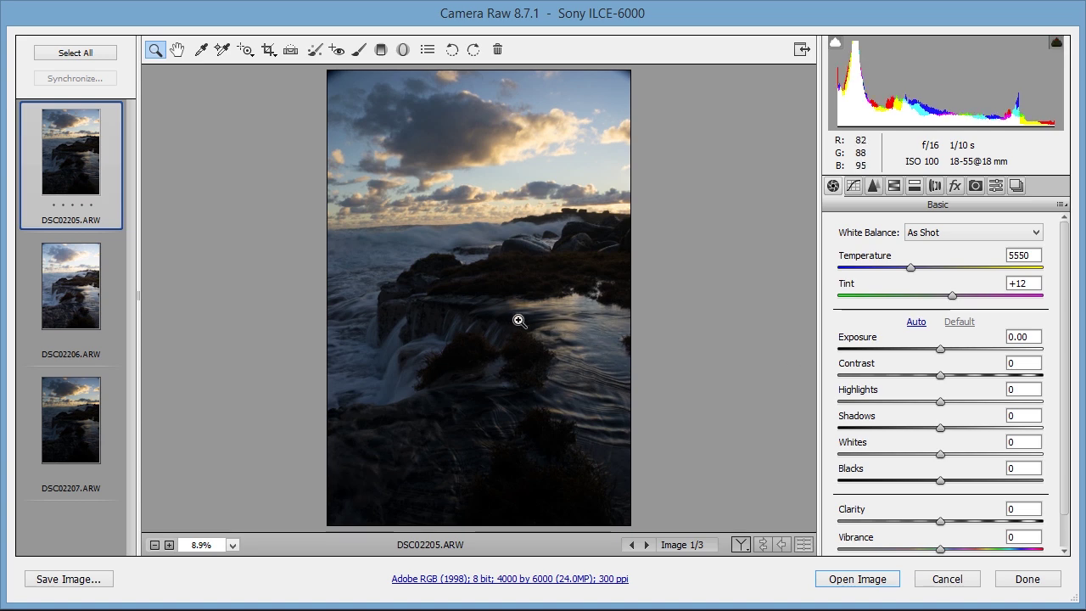
Step: Enable lens profile corrections for DSC02205.ARW and check the chromatic aberration settings
{"action": "left_click", "coordinate": [934, 186]}
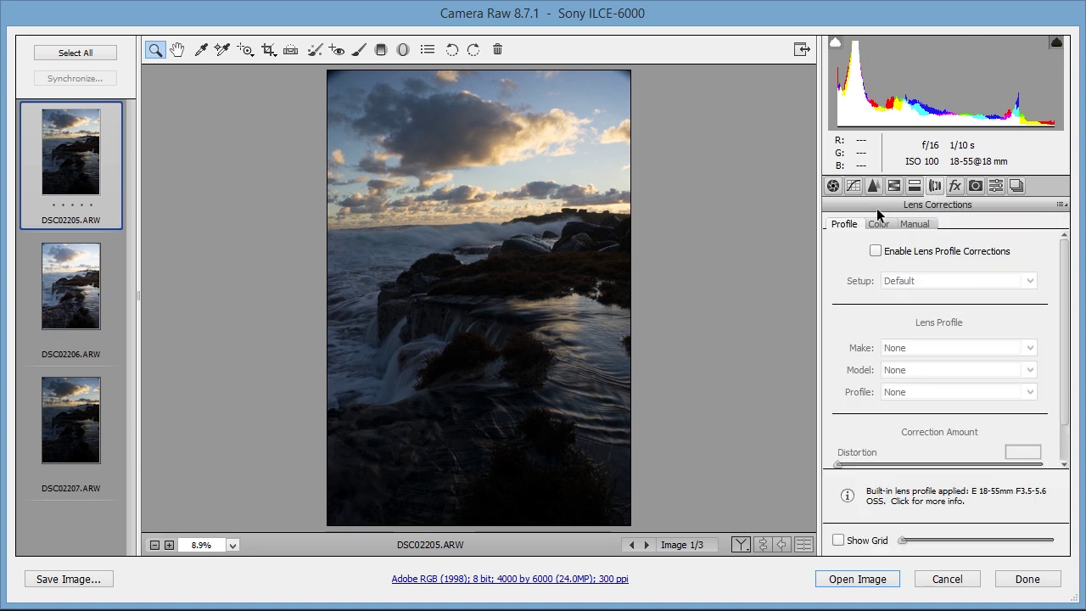
{"action": "left_click", "coordinate": [875, 251]}
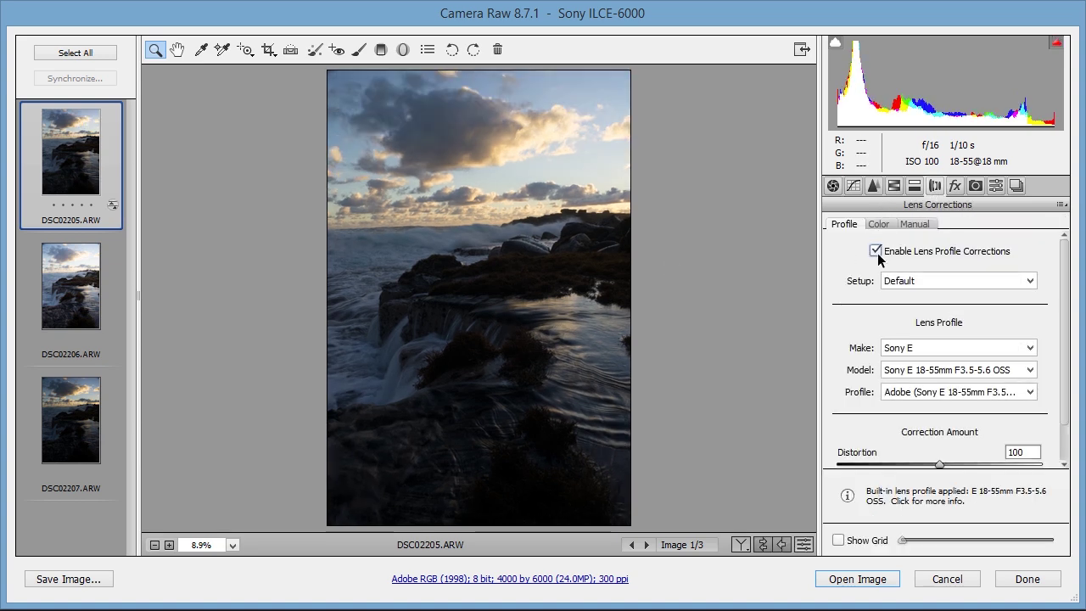
{"action": "left_click", "coordinate": [878, 224]}
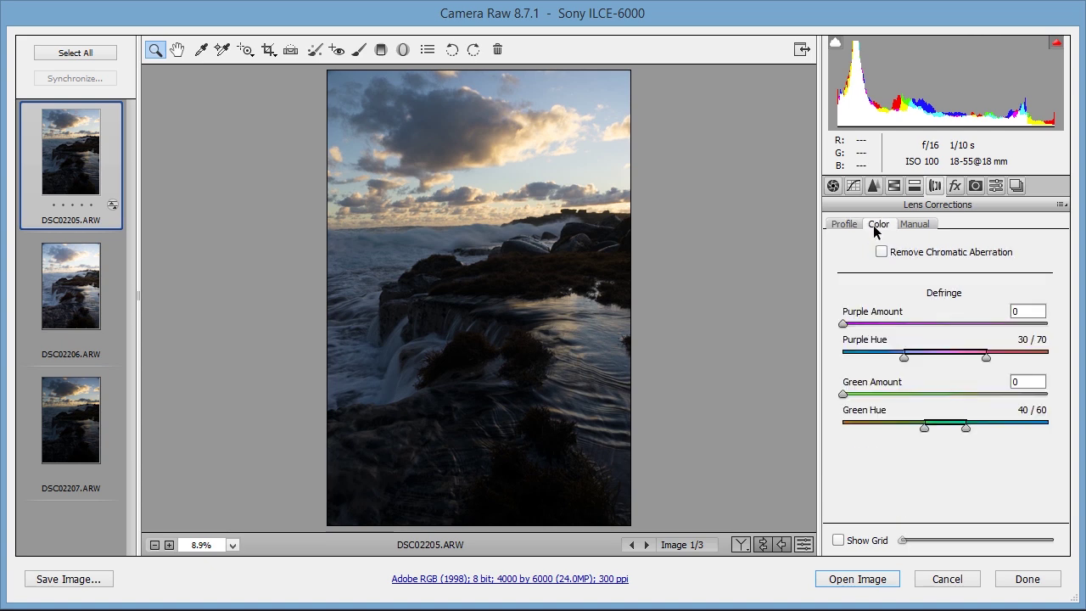
Step: Raise the basic tone settings of DSC02205.ARW to Shadows +26 and Contrast +38
{"action": "left_click", "coordinate": [832, 186]}
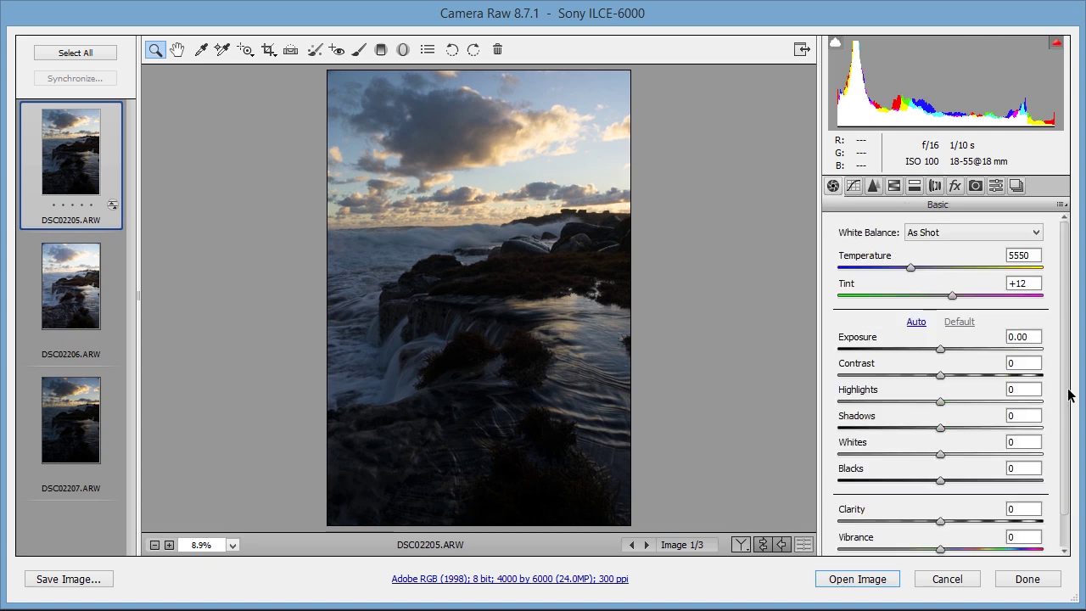
{"action": "left_click_drag", "start_coordinate": [1068, 390], "coordinate": [1066, 428]}
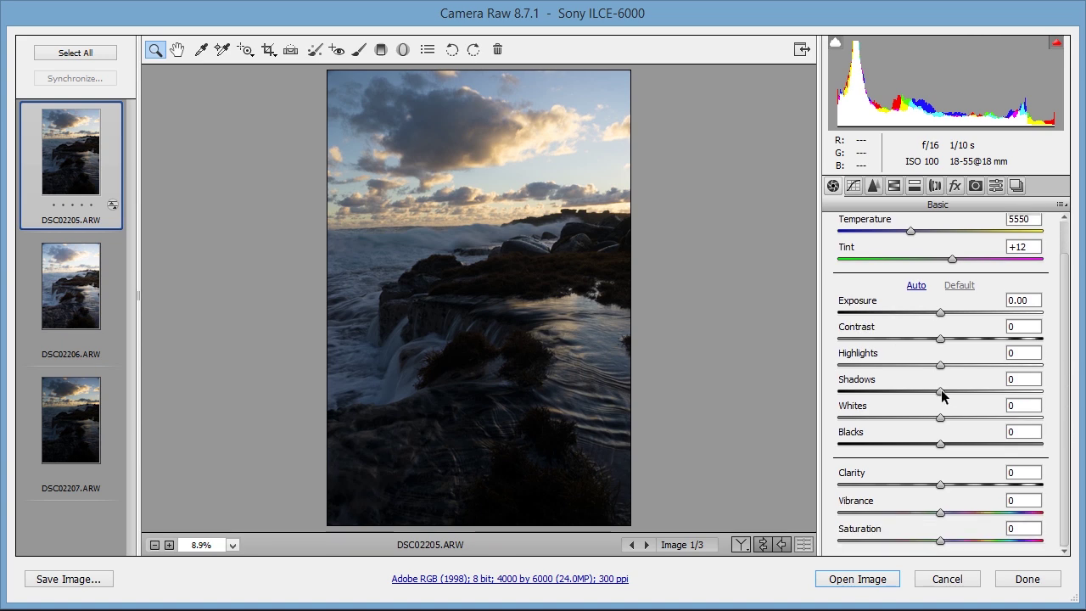
{"action": "left_click_drag", "start_coordinate": [940, 397], "coordinate": [966, 401]}
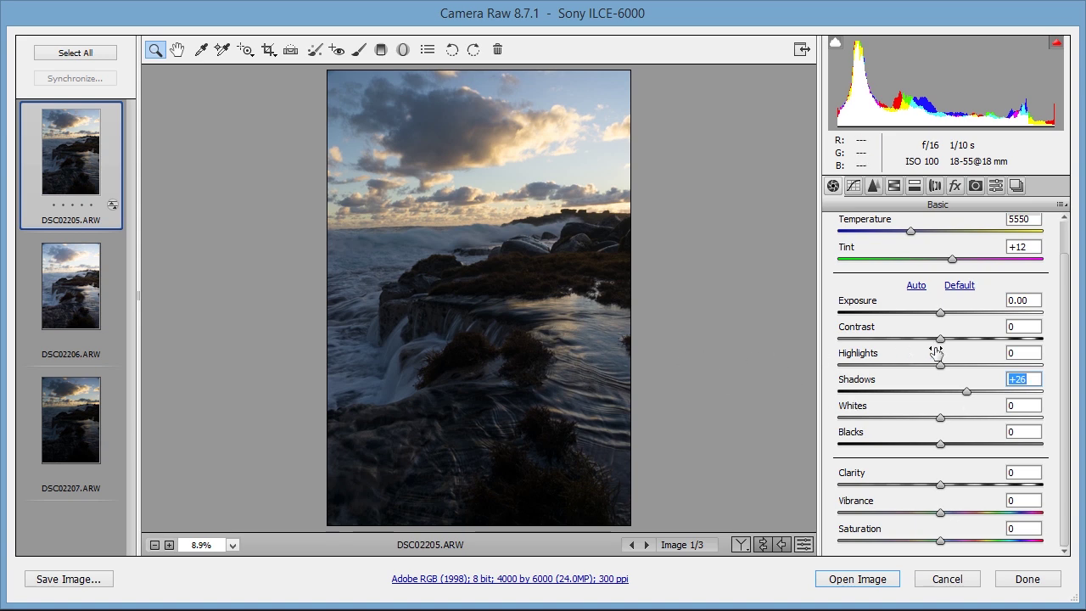
{"action": "left_click_drag", "start_coordinate": [948, 339], "coordinate": [982, 338]}
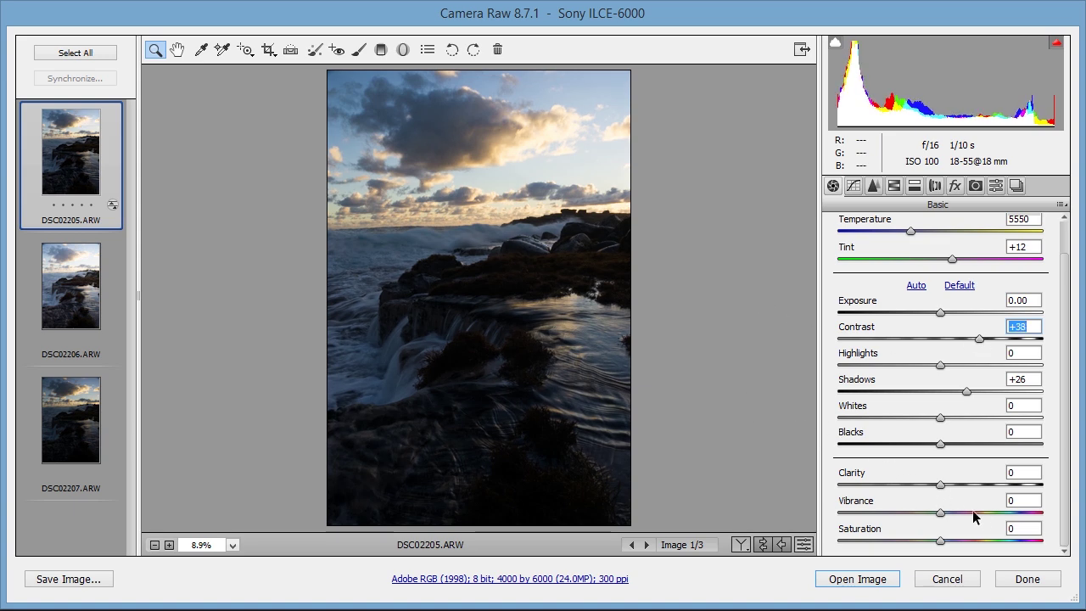
Step: Push Vibrance and Saturation to +100 to judge the colours, and set the white balance to Temperature 6200 and Tint +18
{"action": "left_click_drag", "start_coordinate": [963, 513], "coordinate": [1045, 541]}
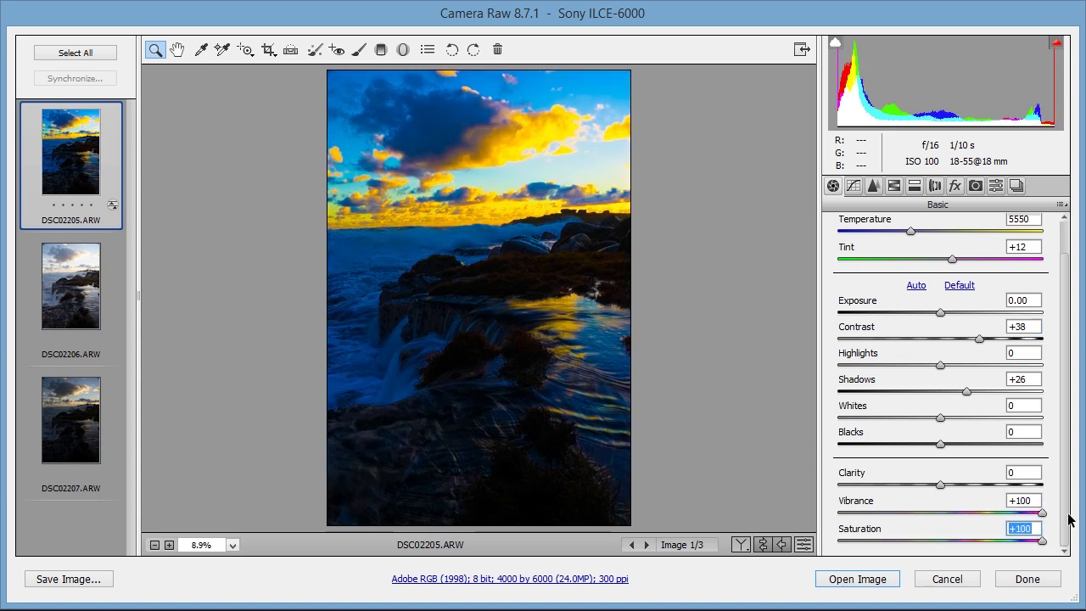
{"action": "scroll", "coordinate": [1065, 515], "scroll_direction": "up", "scroll_amount": 2}
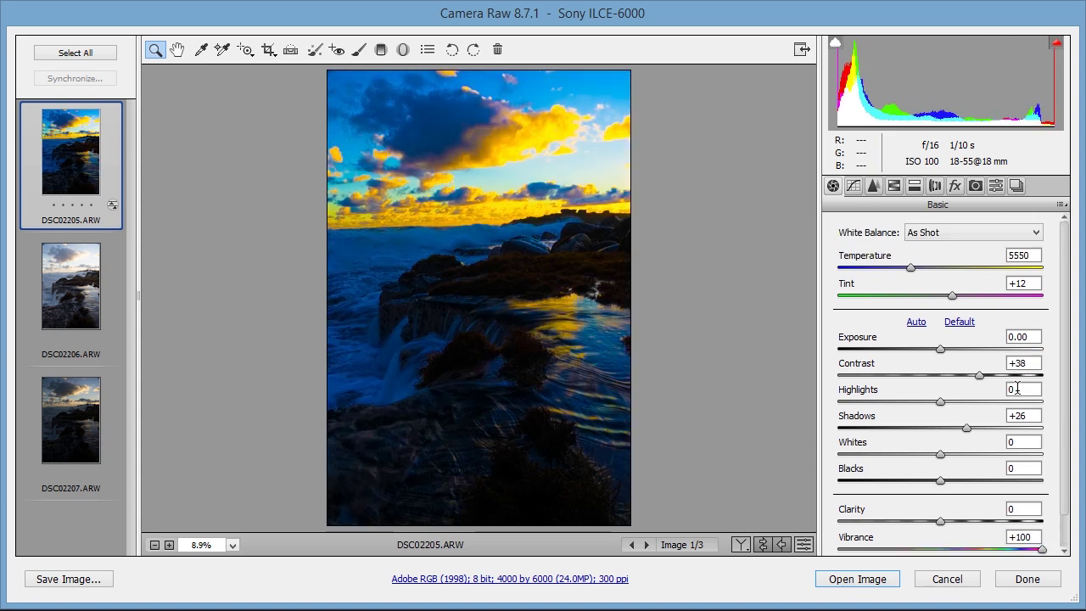
{"action": "left_click", "coordinate": [909, 268]}
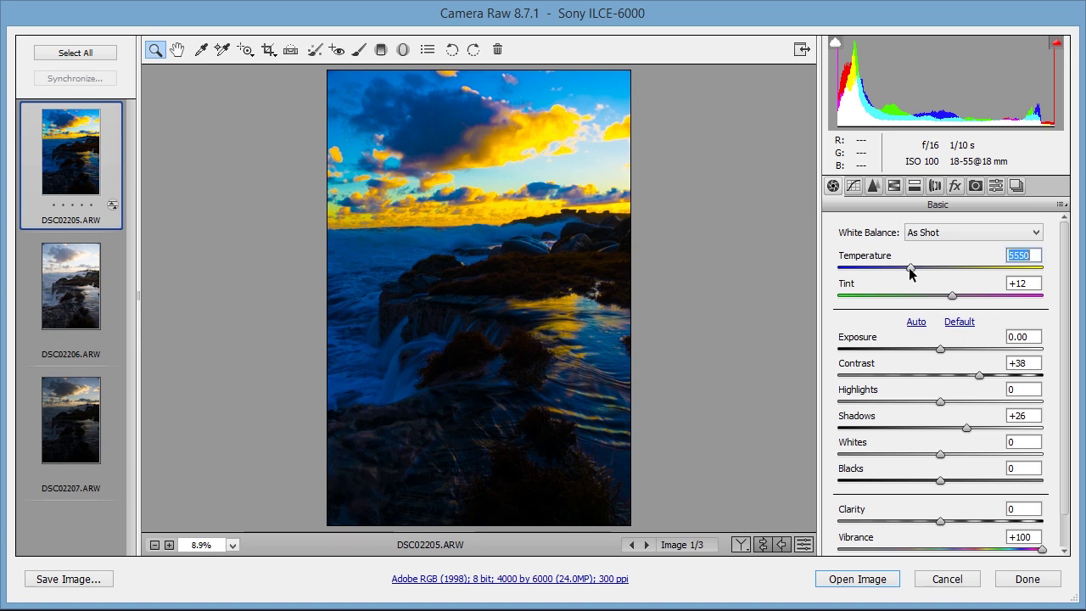
{"action": "left_click_drag", "start_coordinate": [910, 270], "coordinate": [923, 269]}
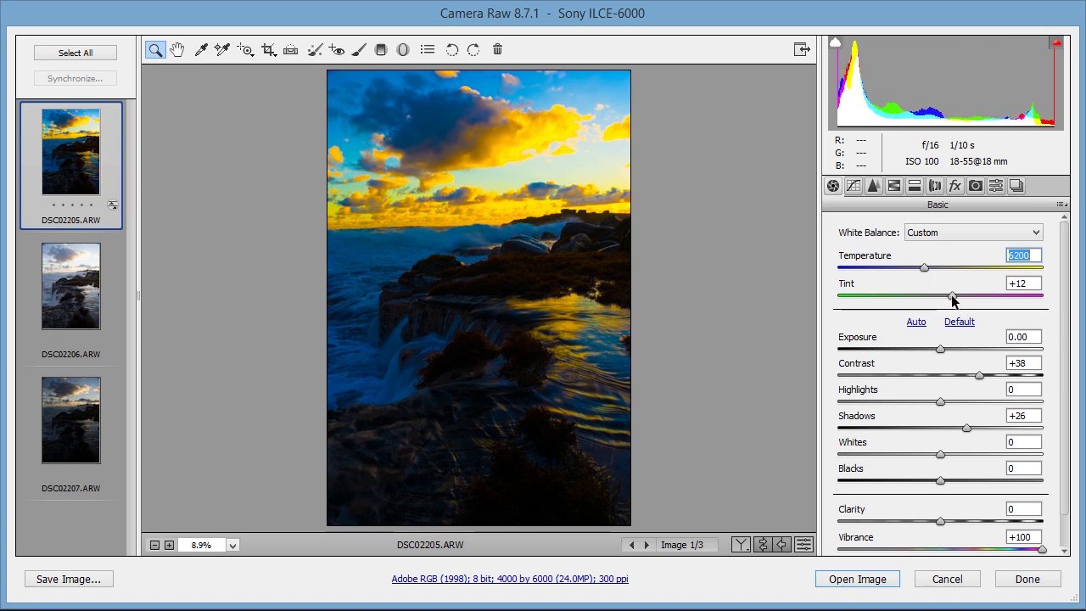
{"action": "left_click_drag", "start_coordinate": [952, 299], "coordinate": [955, 299]}
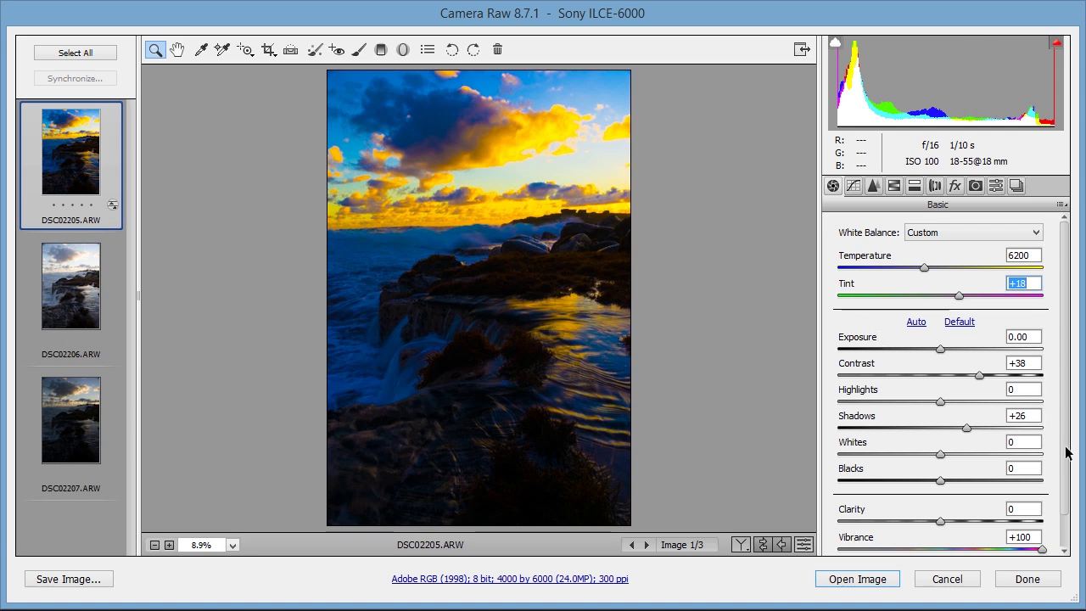
Step: Reset Vibrance and Saturation of DSC02205.ARW to 0
{"action": "scroll", "coordinate": [1050, 513], "scroll_direction": "down", "scroll_amount": 2}
{"action": "double_click", "coordinate": [1041, 515]}
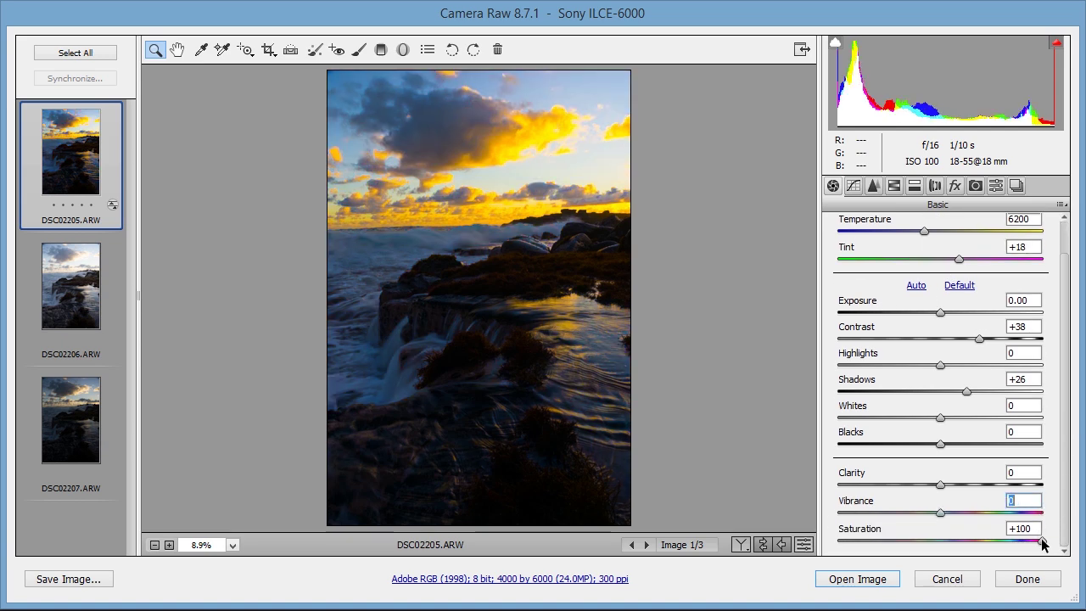
{"action": "double_click", "coordinate": [1043, 541]}
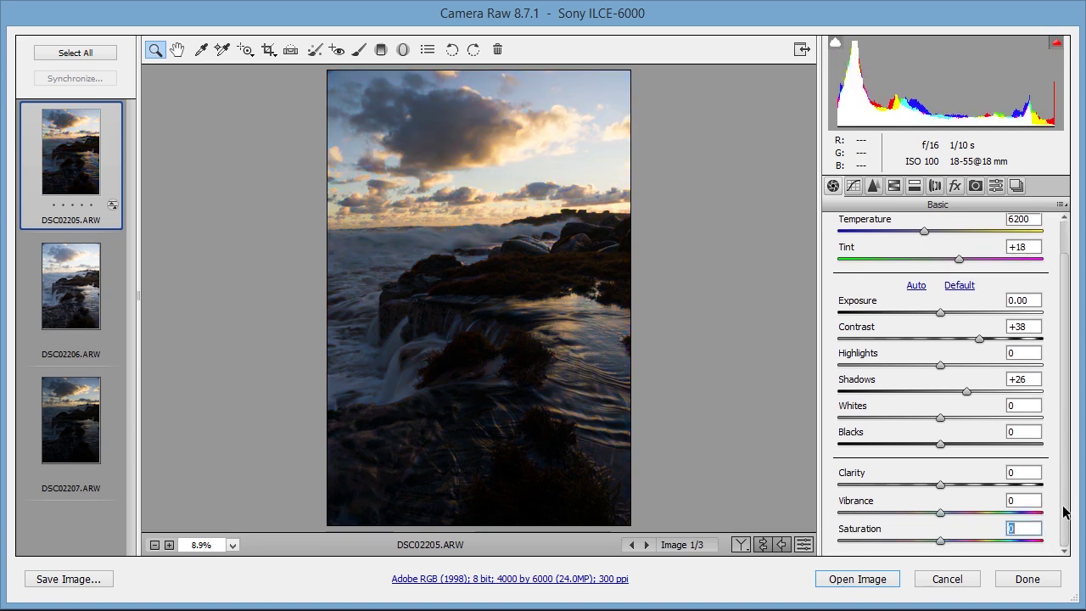
{"action": "scroll", "coordinate": [1062, 512], "scroll_direction": "up", "scroll_amount": 2}
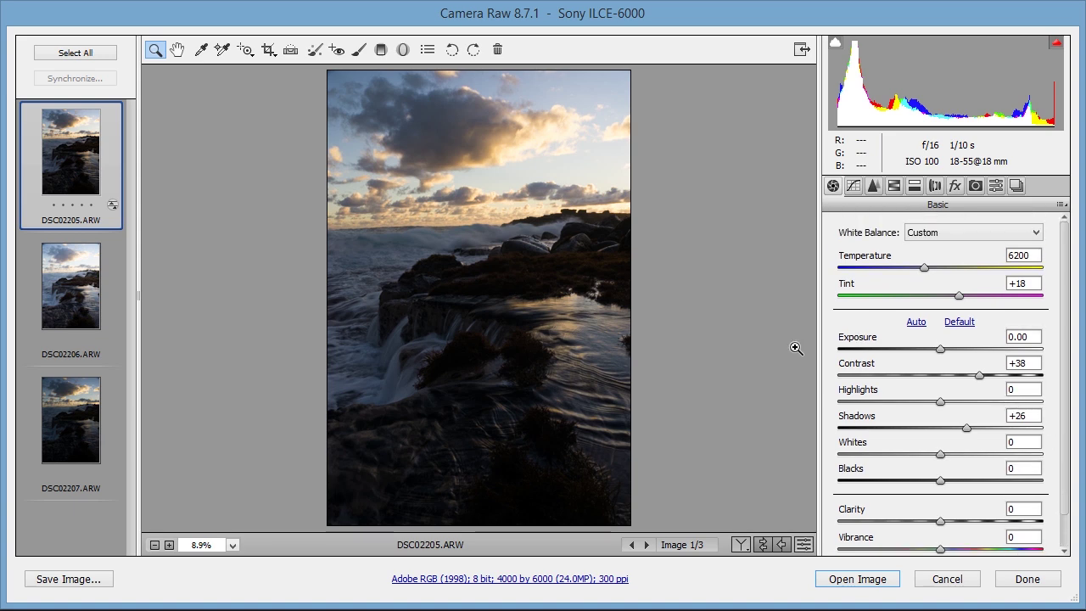
Step: Select all three images and synchronize Everything from DSC02205.ARW to the other two
{"action": "left_click", "coordinate": [359, 50]}
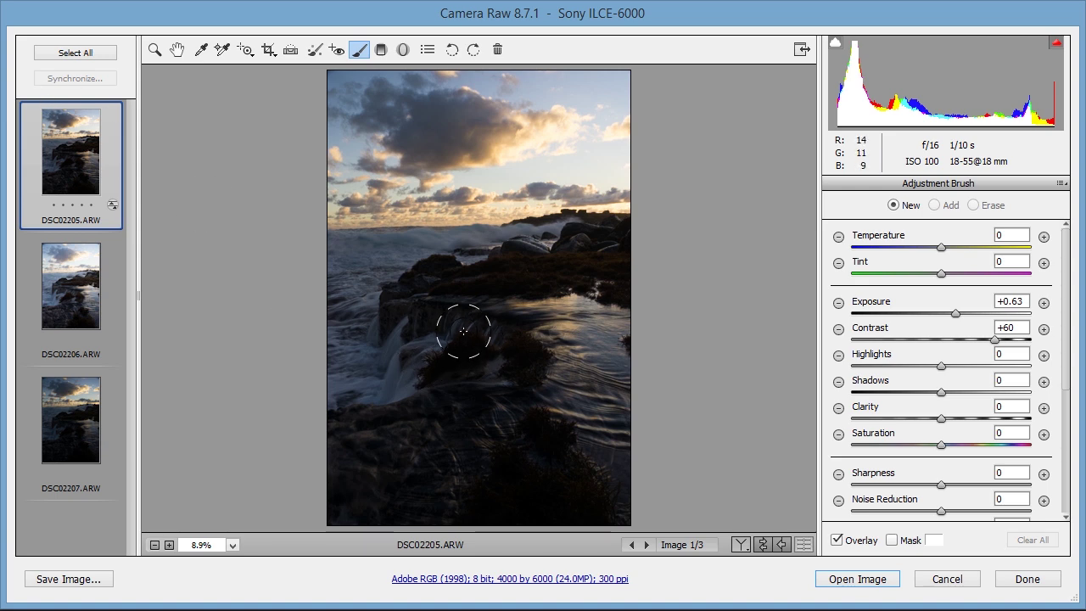
{"action": "left_click", "coordinate": [47, 53]}
{"action": "left_click", "coordinate": [63, 79]}
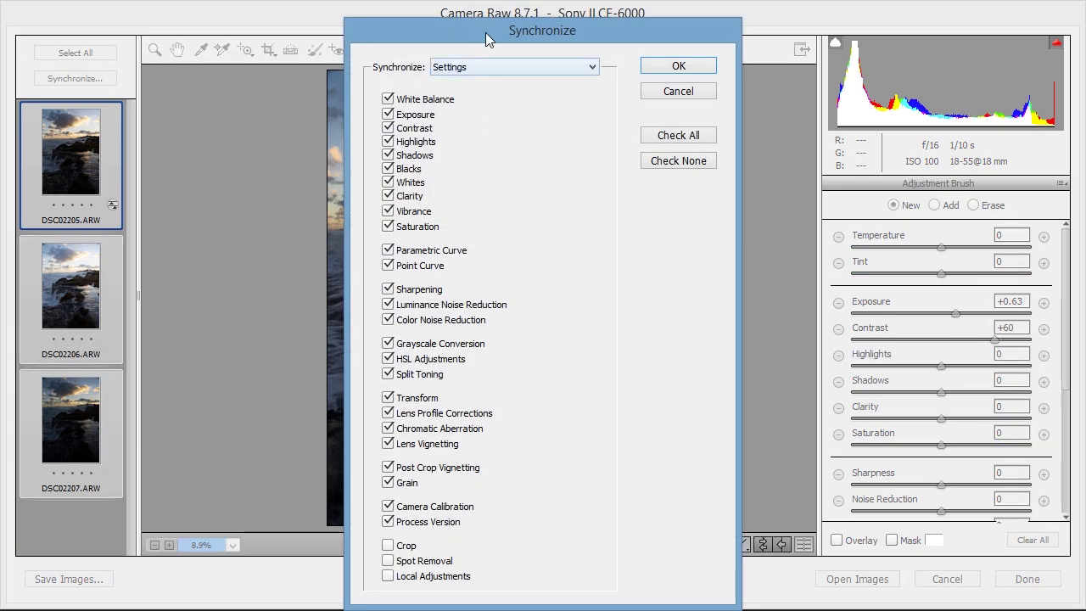
{"action": "left_click_drag", "start_coordinate": [486, 31], "coordinate": [486, 20]}
{"action": "left_click", "coordinate": [463, 59]}
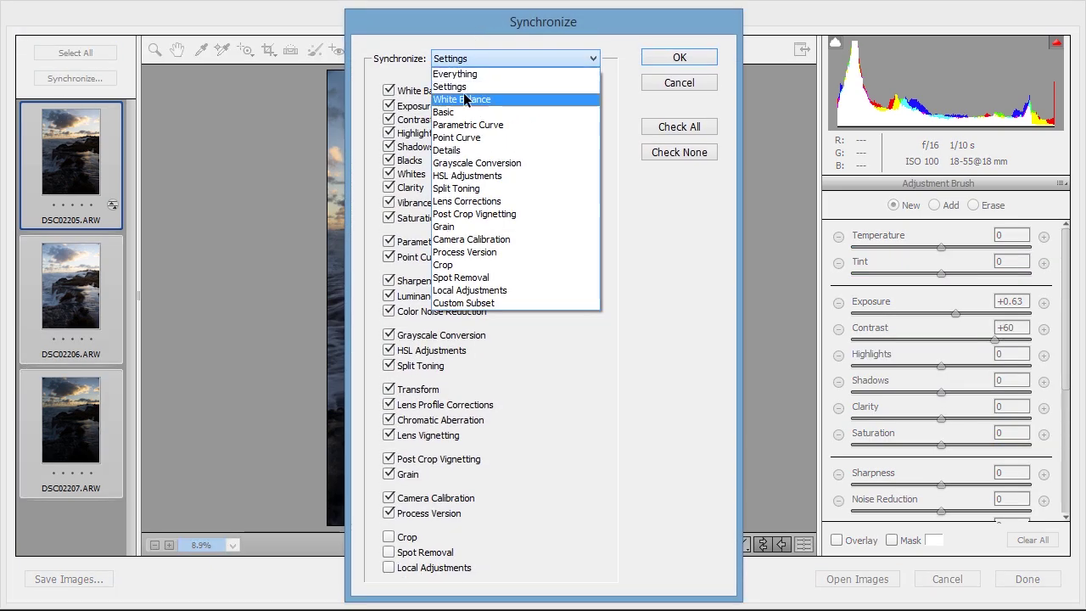
{"action": "left_click", "coordinate": [458, 70]}
{"action": "left_click", "coordinate": [655, 55]}
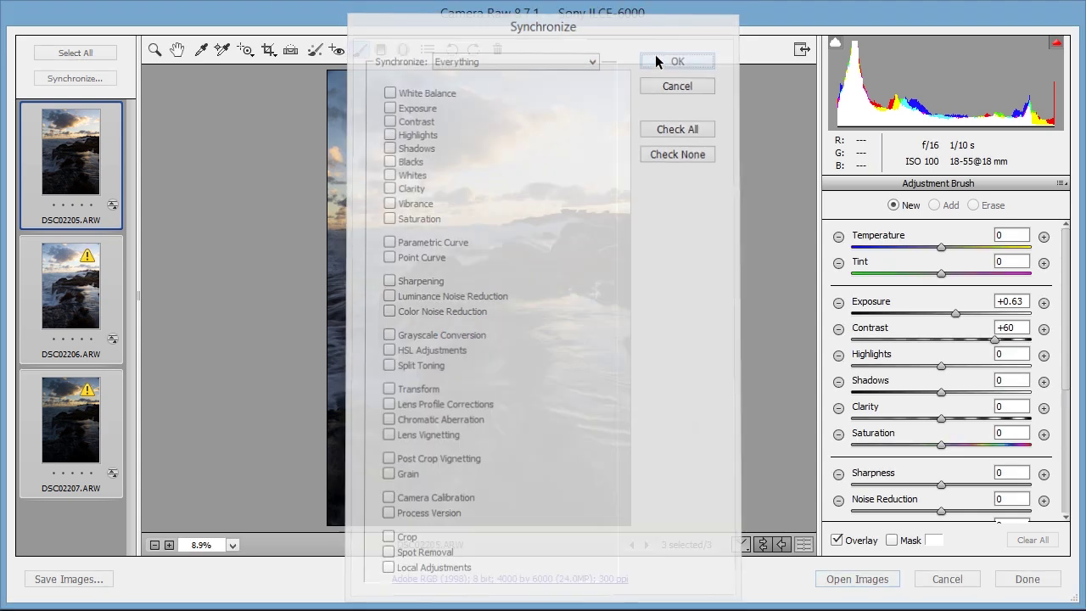
Step: Paint an Adjustment Brush mask over the waterfall and the foreground rocks and water in DSC02206.ARW
{"action": "left_click", "coordinate": [106, 348]}
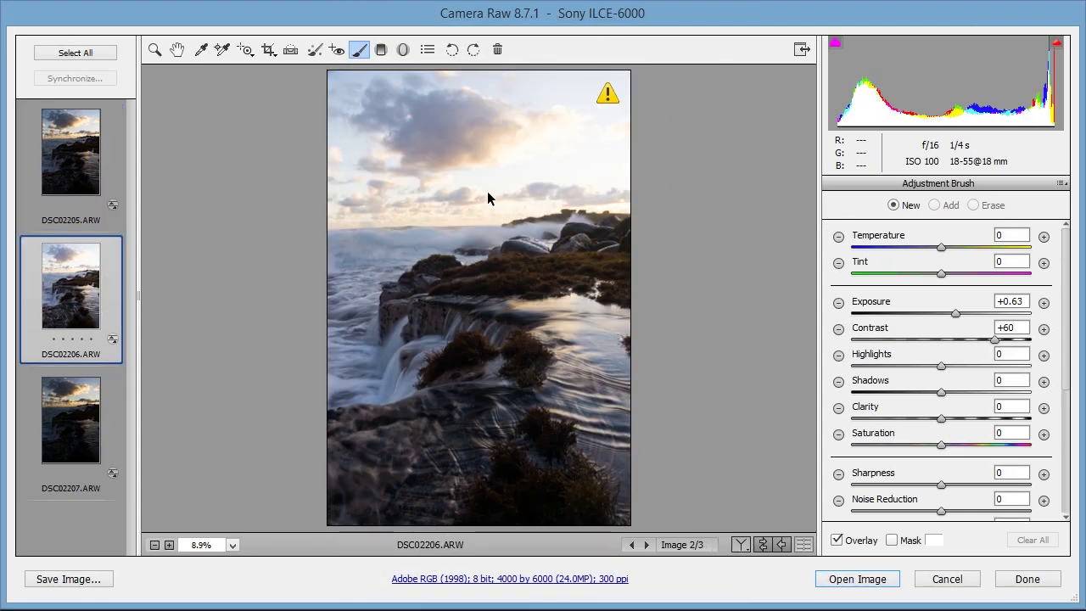
{"action": "left_click", "coordinate": [177, 50]}
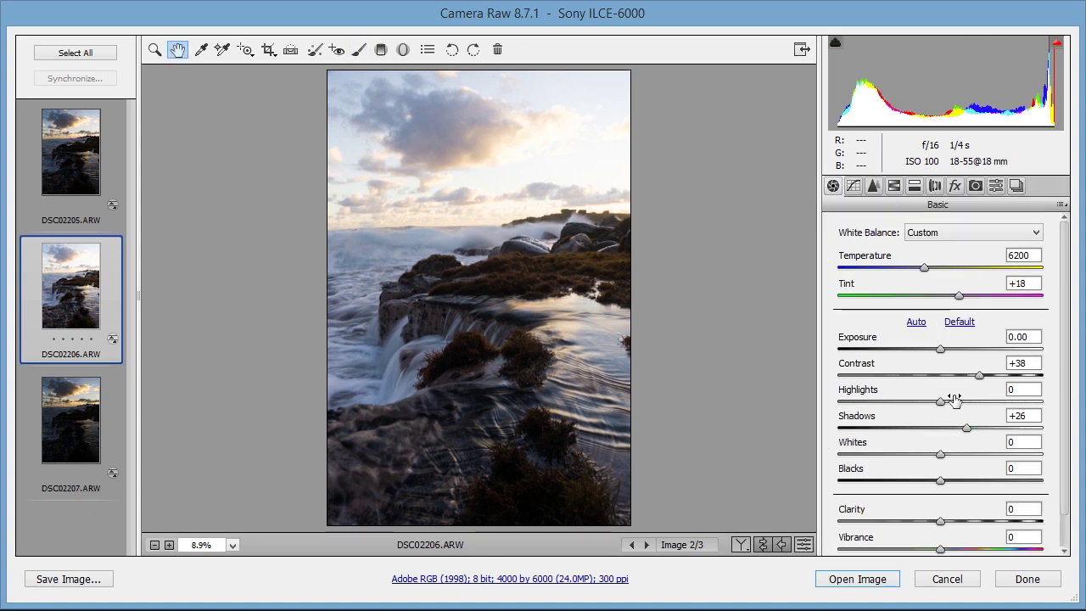
{"action": "scroll", "coordinate": [1058, 448], "scroll_direction": "down", "scroll_amount": 1}
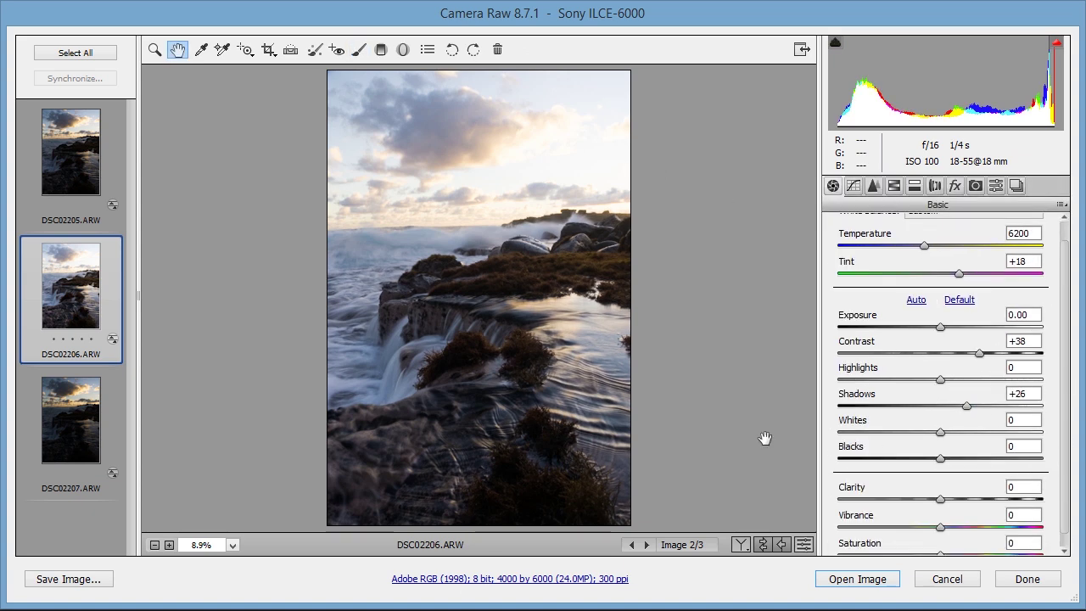
{"action": "left_click", "coordinate": [358, 49]}
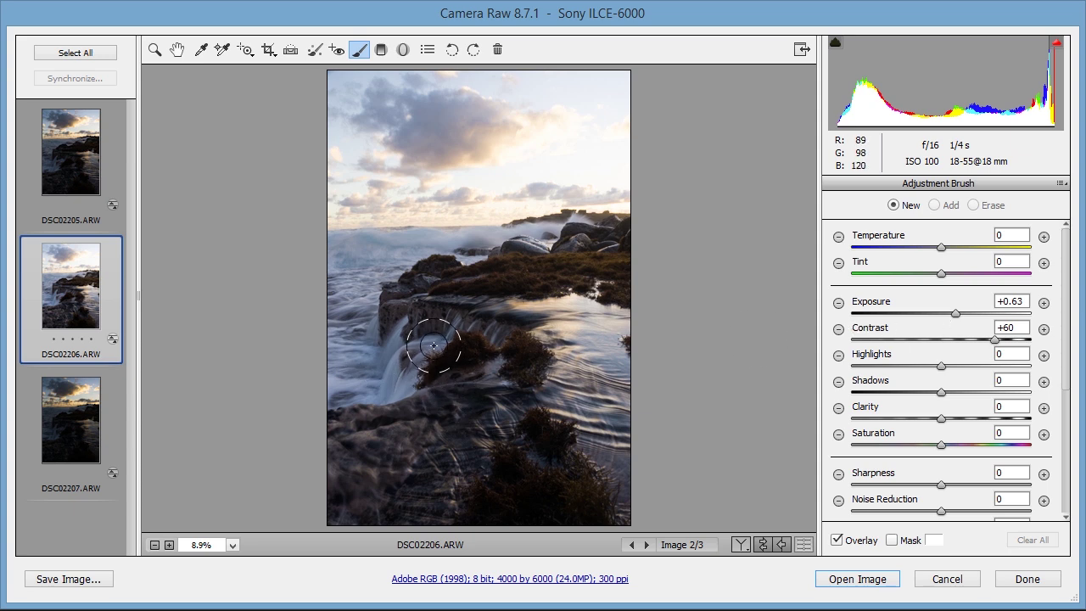
{"action": "mouse_move", "coordinate": [414, 367]}
{"action": "left_mouse_down"}
{"action": "mouse_move", "coordinate": [391, 330]}
{"action": "mouse_move", "coordinate": [399, 365]}
{"action": "mouse_move", "coordinate": [424, 335]}
{"action": "mouse_move", "coordinate": [456, 329]}
{"action": "mouse_move", "coordinate": [421, 332]}
{"action": "mouse_move", "coordinate": [465, 337]}
{"action": "mouse_move", "coordinate": [444, 357]}
{"action": "mouse_move", "coordinate": [494, 334]}
{"action": "mouse_move", "coordinate": [521, 351]}
{"action": "left_mouse_up"}
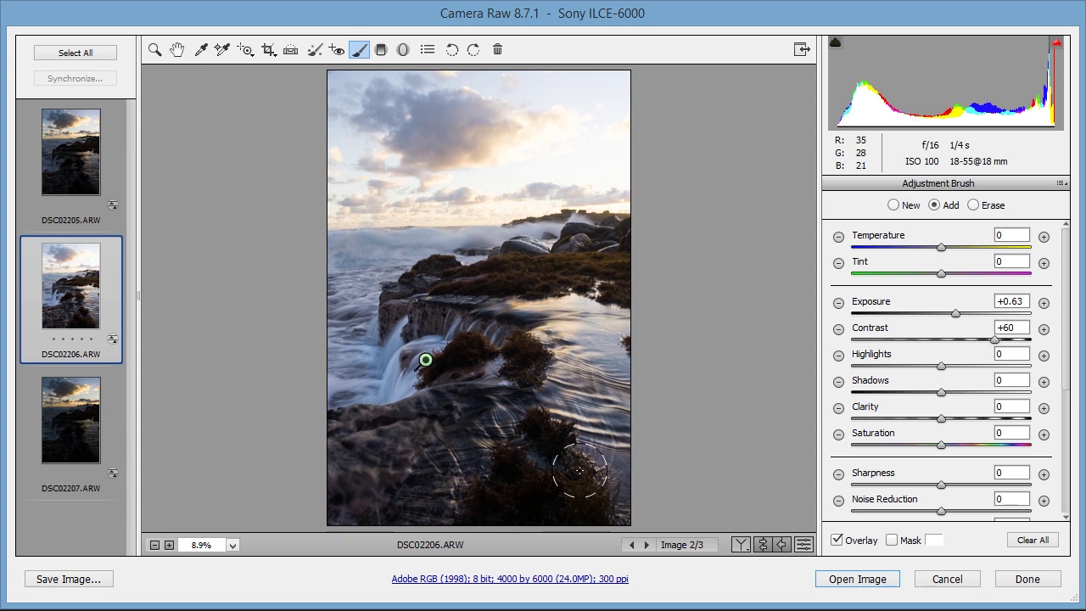
Step: Set the brushed foreground adjustment to Exposure +0.85, Contrast +43, Shadows +4 and Clarity +9
{"action": "left_click_drag", "start_coordinate": [995, 339], "coordinate": [959, 317]}
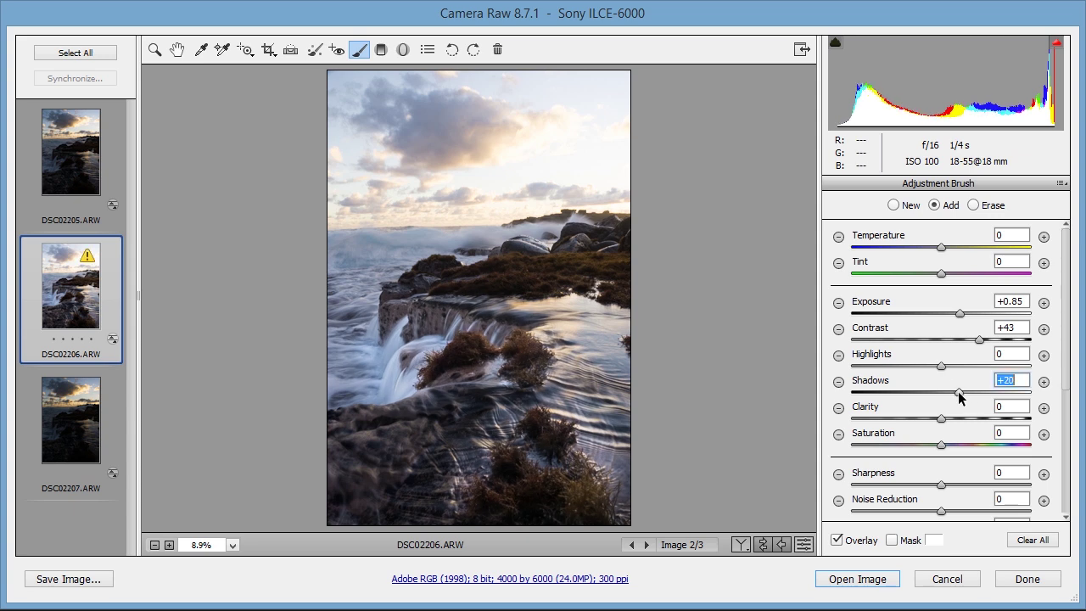
{"action": "left_click_drag", "start_coordinate": [956, 398], "coordinate": [949, 398]}
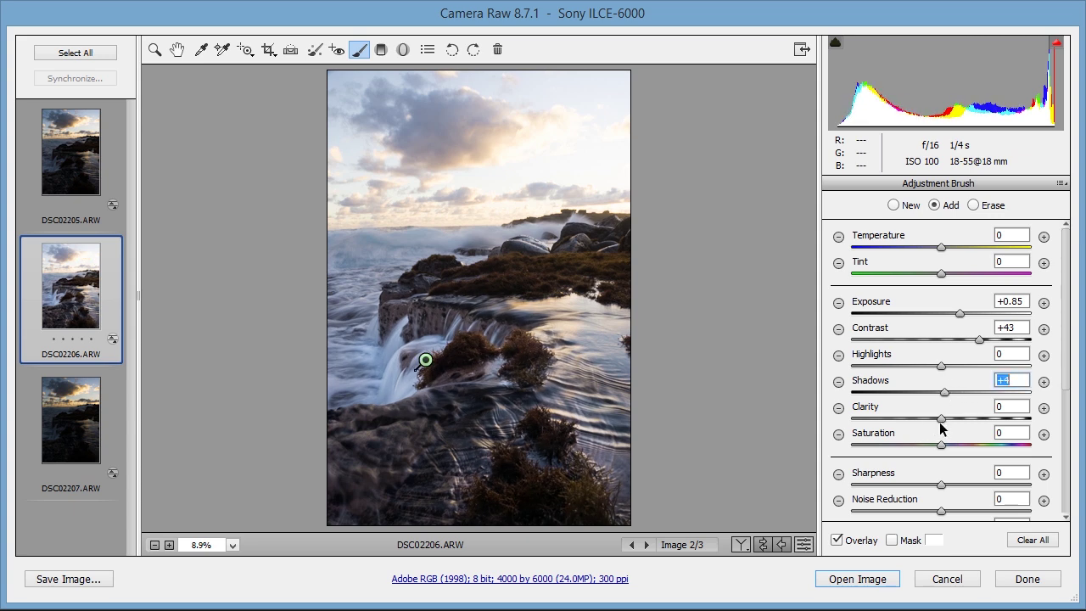
{"action": "left_click_drag", "start_coordinate": [939, 422], "coordinate": [945, 421]}
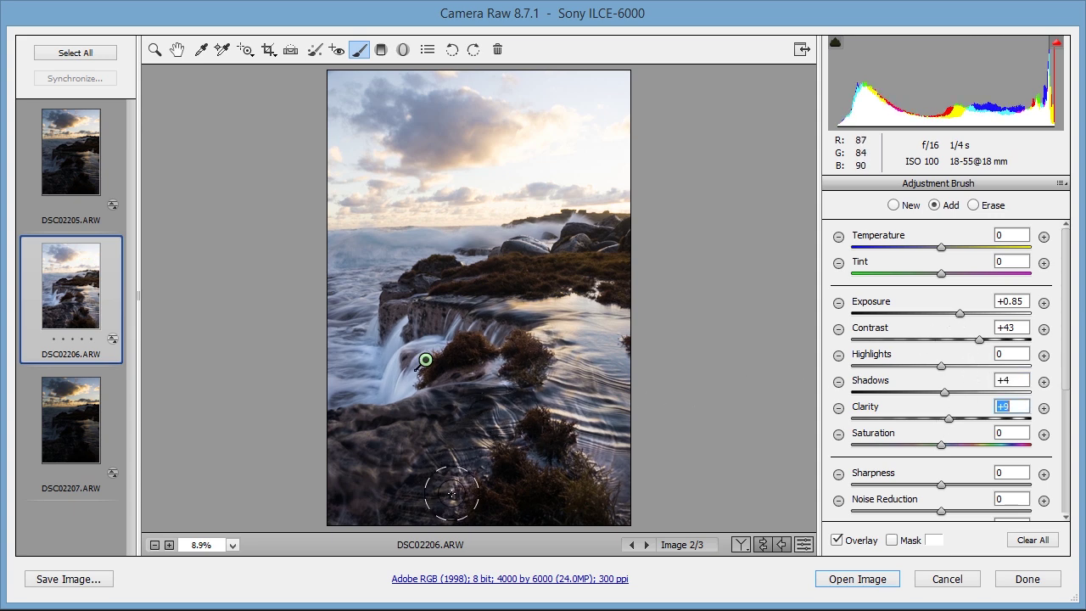
Step: Enlarge the Adjustment Brush by three increments, confirm the clarity value and switch the brush temporarily to Erase mode
{"action": "key", "text": "bracketright"}
{"action": "key", "text": "bracketright"}
{"action": "key", "text": "bracketright"}
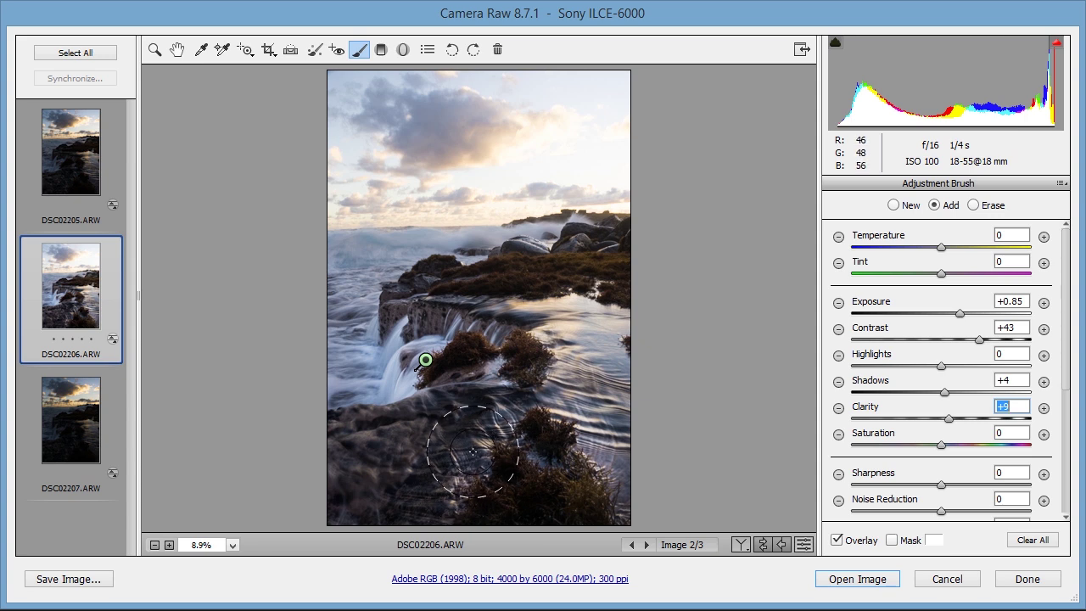
{"action": "key", "text": "Return"}
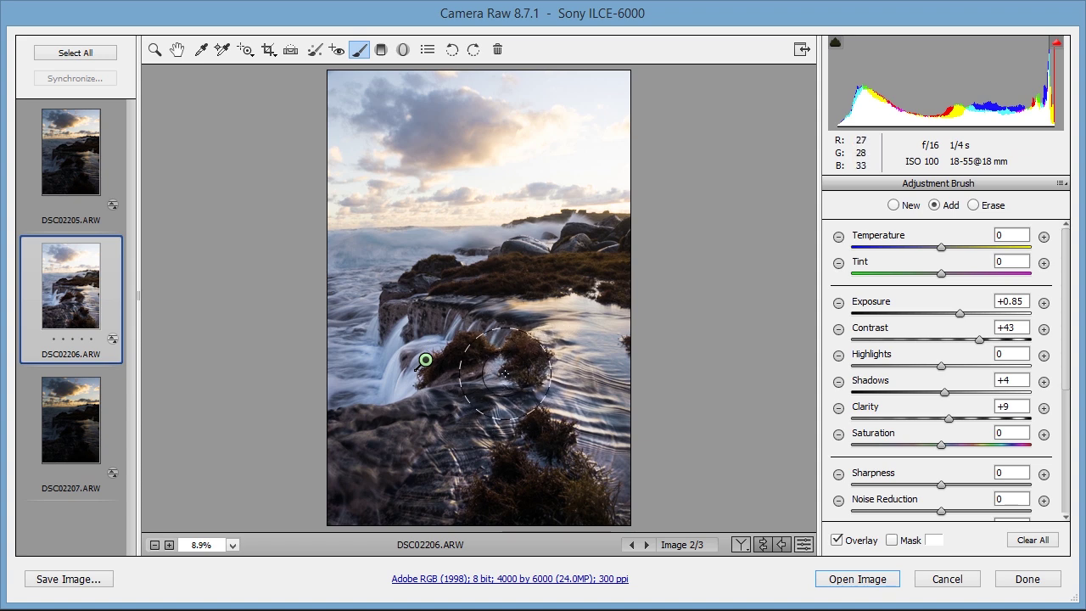
{"action": "key", "text": "alt"}
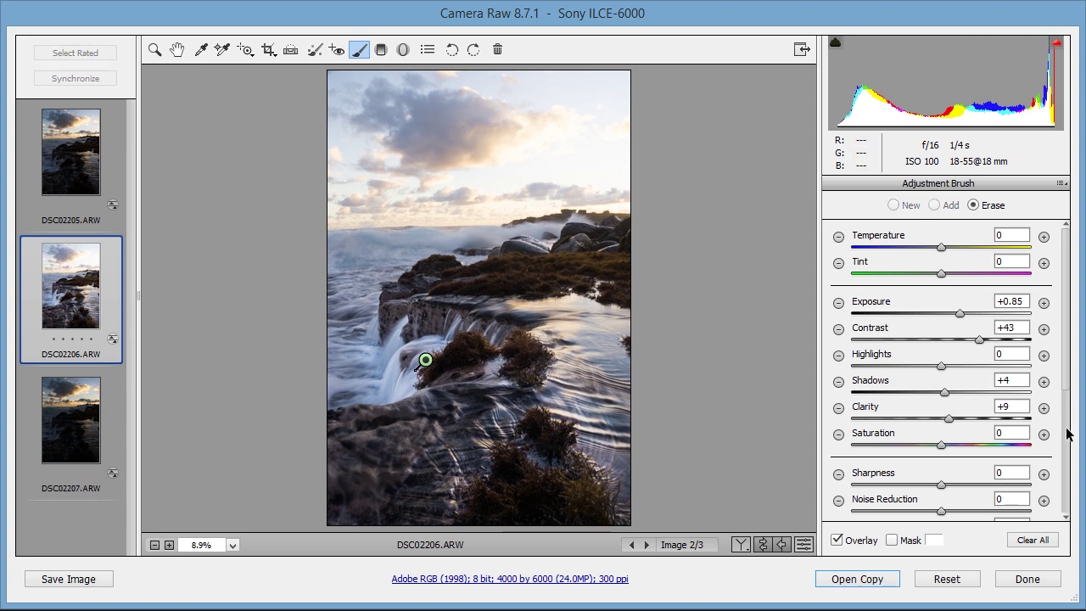
Step: Erase parts of the brushed adjustment over the foreground rocks and water in DSC02206.ARW with a size 10, feather 43, flow 28 brush
{"action": "left_click_drag", "start_coordinate": [1065, 387], "coordinate": [1052, 513]}
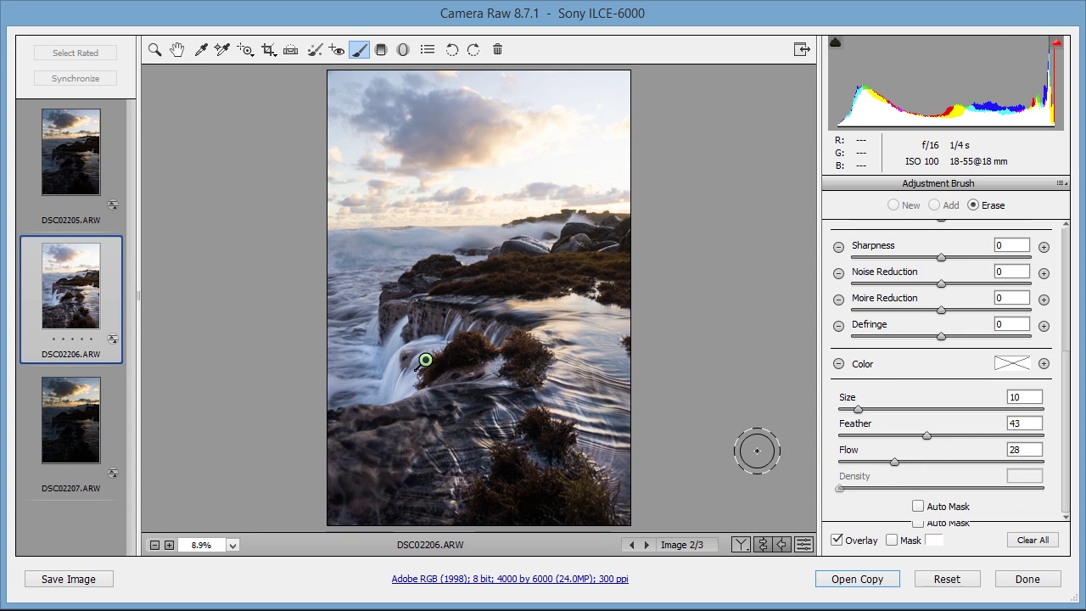
{"action": "mouse_move", "coordinate": [450, 463]}
{"action": "left_mouse_down"}
{"action": "mouse_move", "coordinate": [441, 493]}
{"action": "mouse_move", "coordinate": [439, 457]}
{"action": "mouse_move", "coordinate": [445, 488]}
{"action": "mouse_move", "coordinate": [464, 419]}
{"action": "mouse_move", "coordinate": [462, 445]}
{"action": "mouse_move", "coordinate": [478, 415]}
{"action": "mouse_move", "coordinate": [479, 430]}
{"action": "mouse_move", "coordinate": [496, 409]}
{"action": "mouse_move", "coordinate": [454, 466]}
{"action": "mouse_move", "coordinate": [474, 411]}
{"action": "mouse_move", "coordinate": [503, 419]}
{"action": "mouse_move", "coordinate": [509, 401]}
{"action": "mouse_move", "coordinate": [567, 397]}
{"action": "mouse_move", "coordinate": [560, 393]}
{"action": "mouse_move", "coordinate": [585, 410]}
{"action": "mouse_move", "coordinate": [576, 398]}
{"action": "mouse_move", "coordinate": [631, 494]}
{"action": "left_mouse_up"}
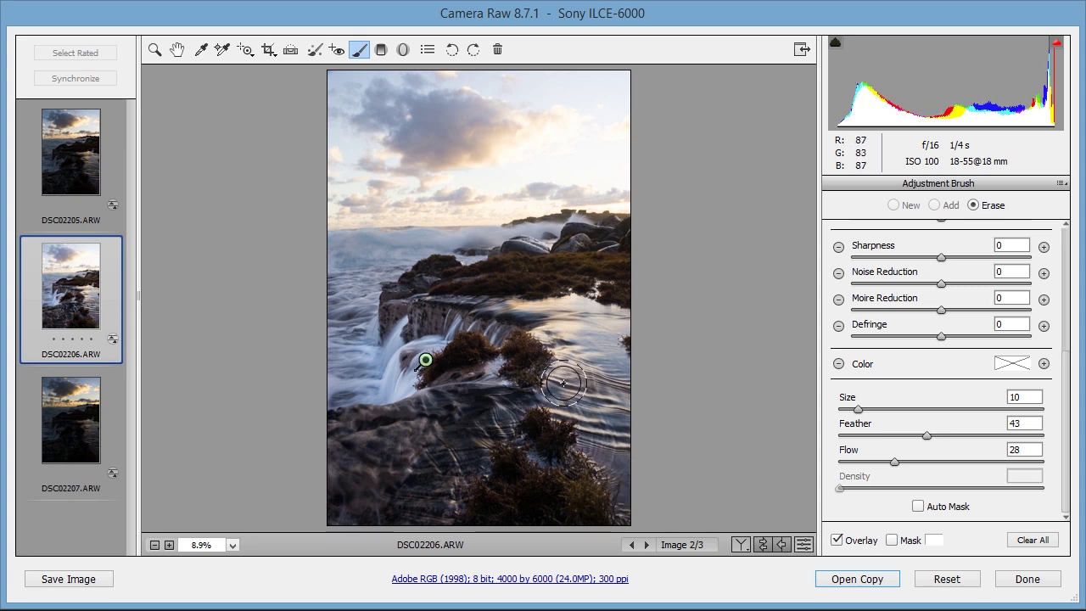
{"action": "mouse_move", "coordinate": [564, 383]}
{"action": "left_mouse_down"}
{"action": "mouse_move", "coordinate": [572, 339]}
{"action": "mouse_move", "coordinate": [567, 350]}
{"action": "left_mouse_up"}
{"action": "mouse_move", "coordinate": [490, 395]}
{"action": "left_mouse_down"}
{"action": "mouse_move", "coordinate": [376, 449]}
{"action": "mouse_move", "coordinate": [395, 431]}
{"action": "mouse_move", "coordinate": [365, 472]}
{"action": "mouse_move", "coordinate": [384, 452]}
{"action": "mouse_move", "coordinate": [409, 511]}
{"action": "mouse_move", "coordinate": [430, 509]}
{"action": "mouse_move", "coordinate": [448, 454]}
{"action": "left_mouse_up"}
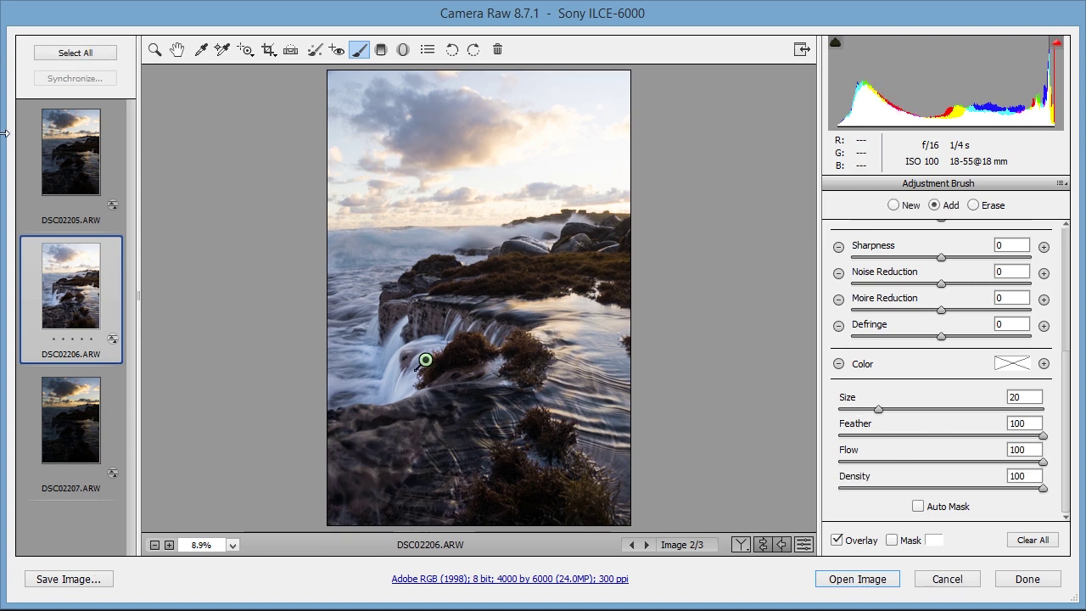
Step: Select all three images and synchronize Everything, including local adjustments, from DSC02206.ARW to the other two
{"action": "left_click", "coordinate": [78, 53]}
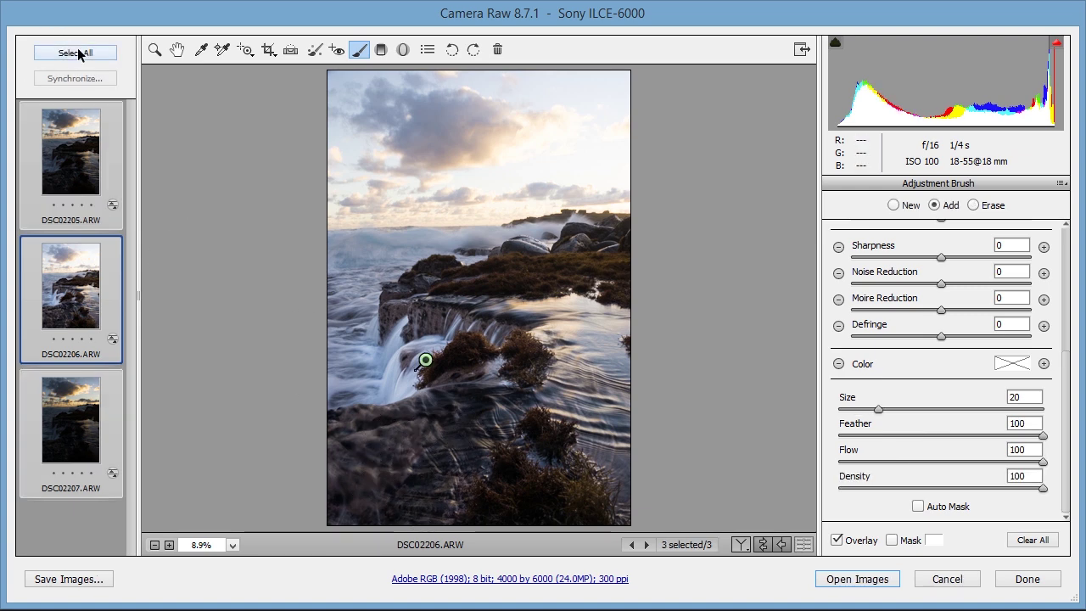
{"action": "left_click", "coordinate": [95, 80]}
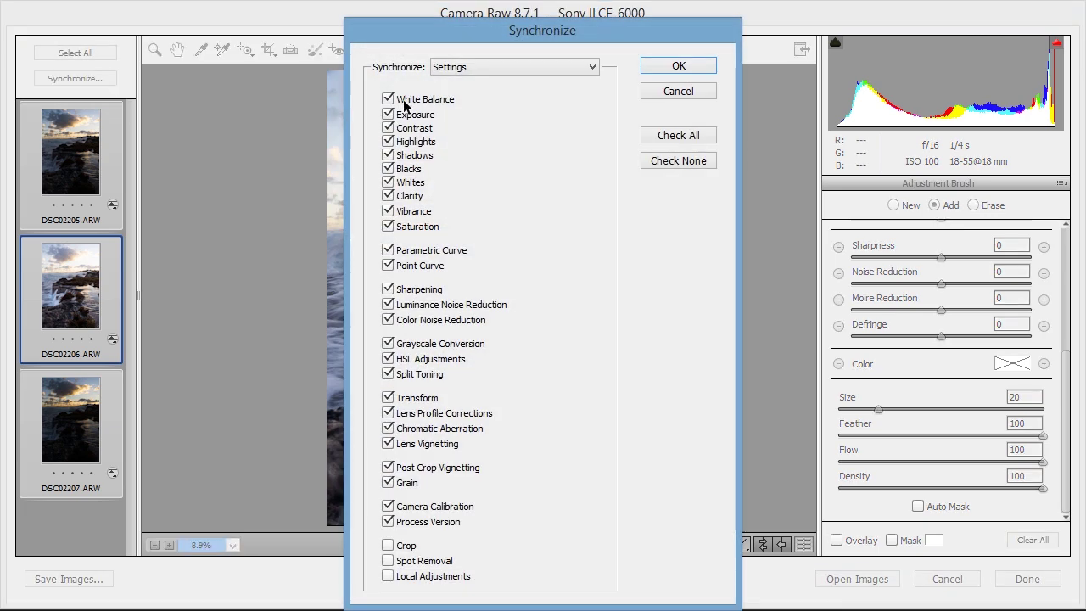
{"action": "left_click_drag", "start_coordinate": [470, 36], "coordinate": [466, 17]}
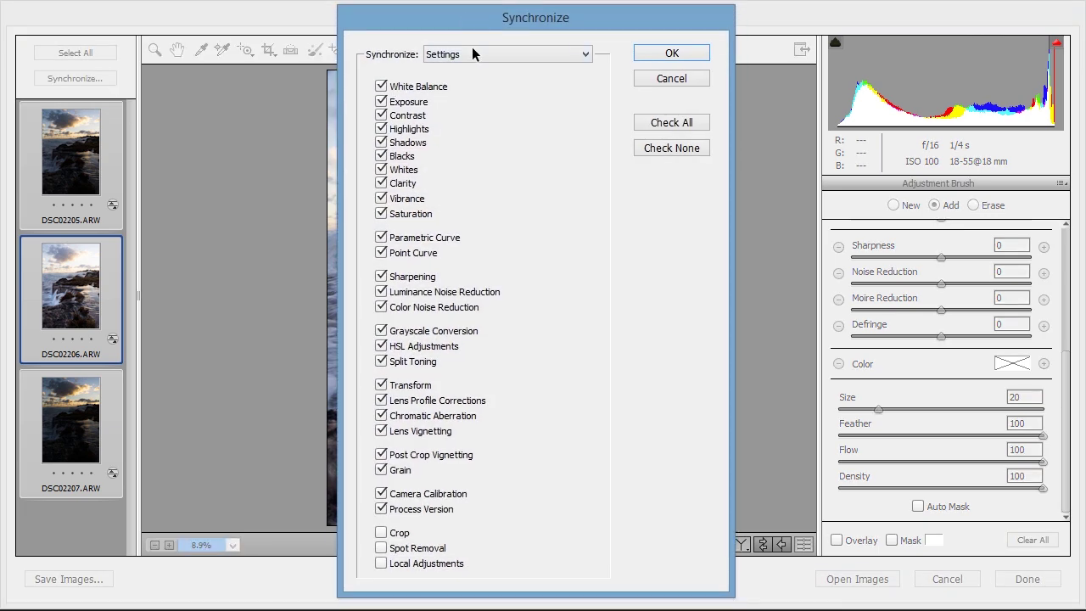
{"action": "left_click", "coordinate": [472, 52]}
{"action": "left_click", "coordinate": [460, 69]}
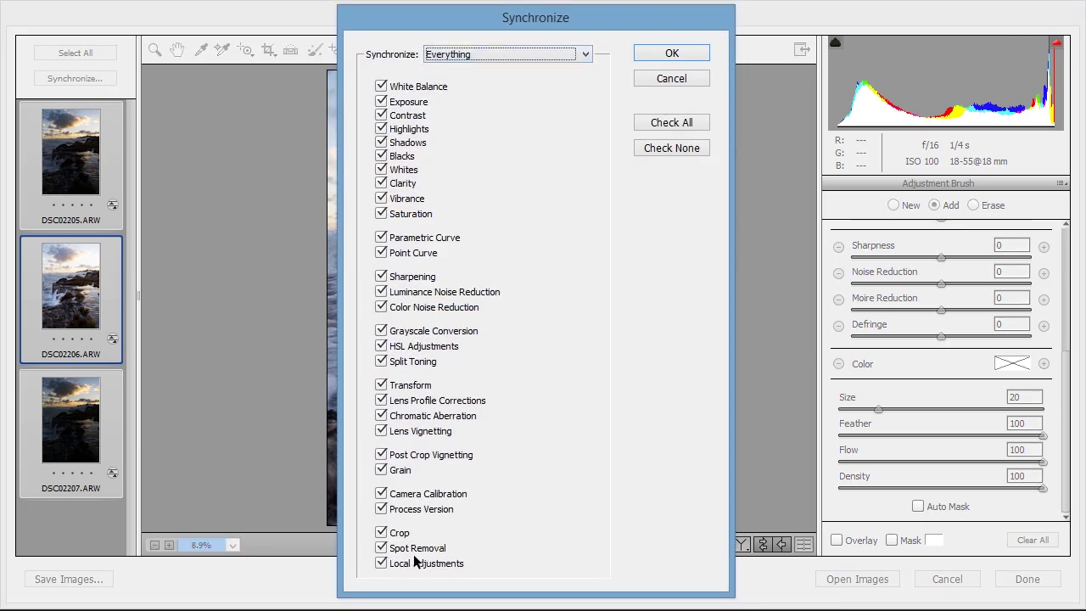
{"action": "left_click", "coordinate": [691, 56]}
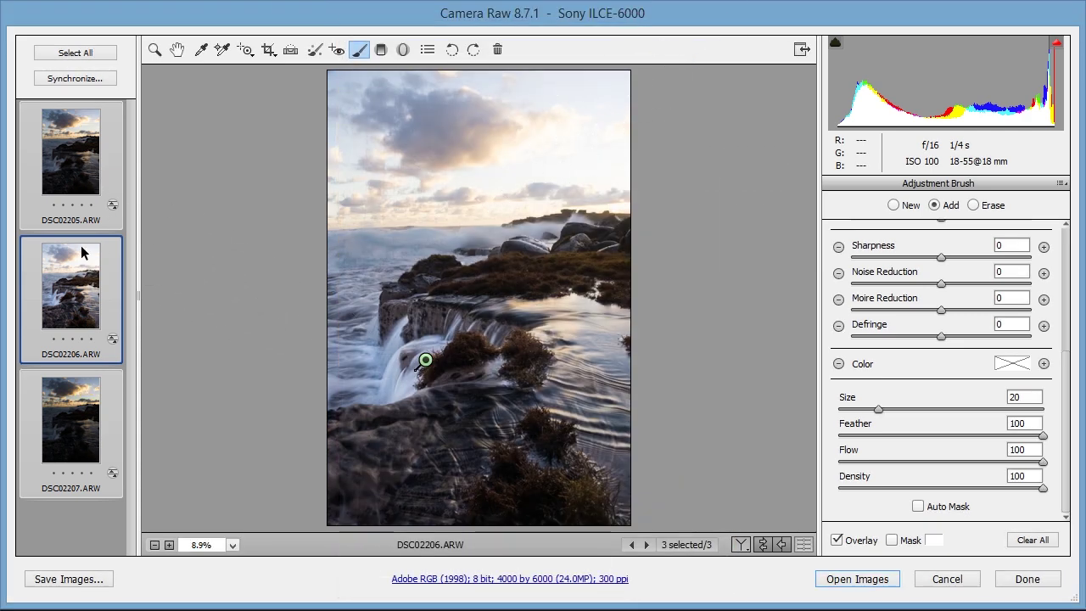
Step: Check the synchronized images, inspect the highlight clipping in DSC02207.ARW and set its Whites to -30
{"action": "left_click", "coordinate": [81, 201]}
{"action": "left_click", "coordinate": [84, 320]}
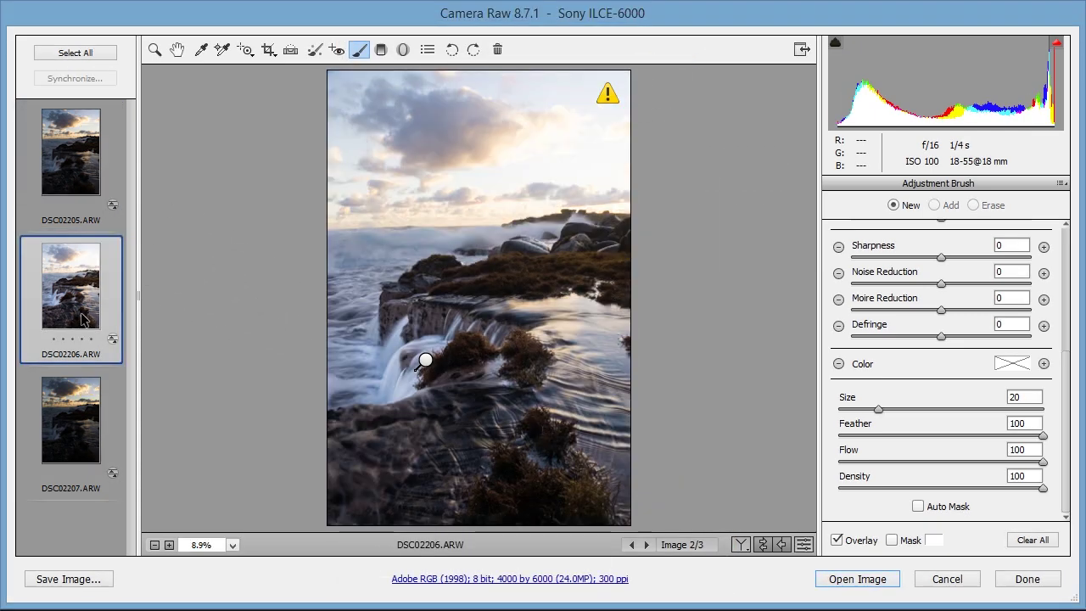
{"action": "left_click", "coordinate": [74, 419]}
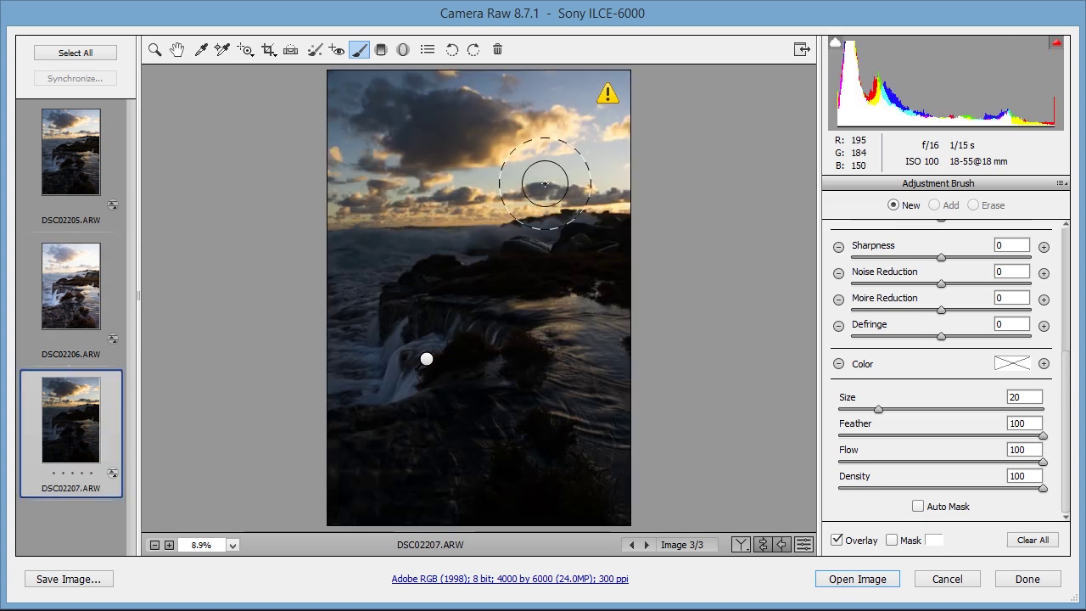
{"action": "left_click", "coordinate": [177, 49]}
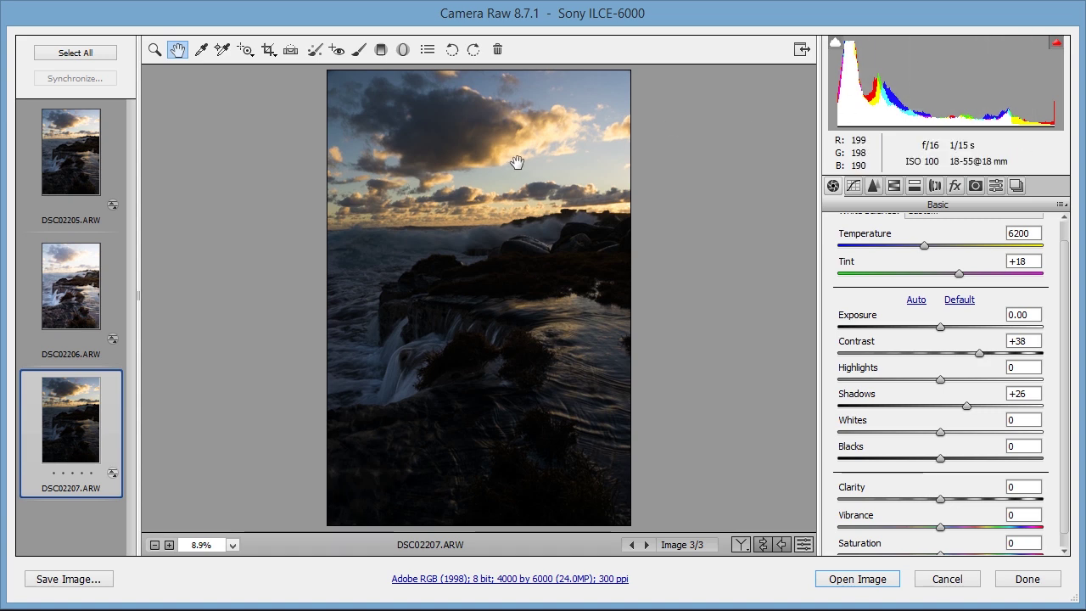
{"action": "left_click", "coordinate": [1056, 47]}
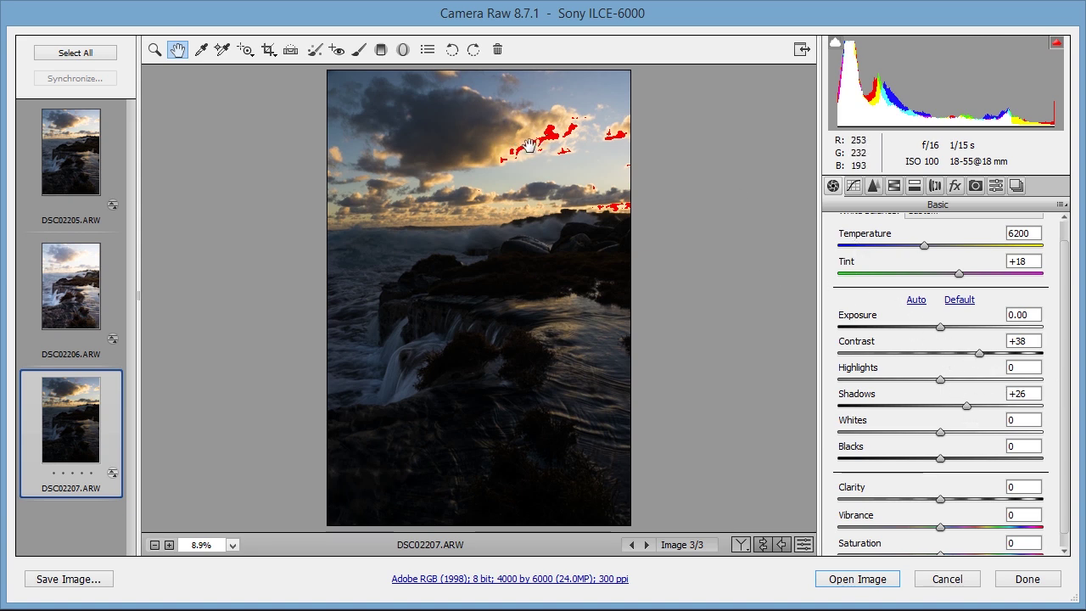
{"action": "left_click", "coordinate": [1056, 49]}
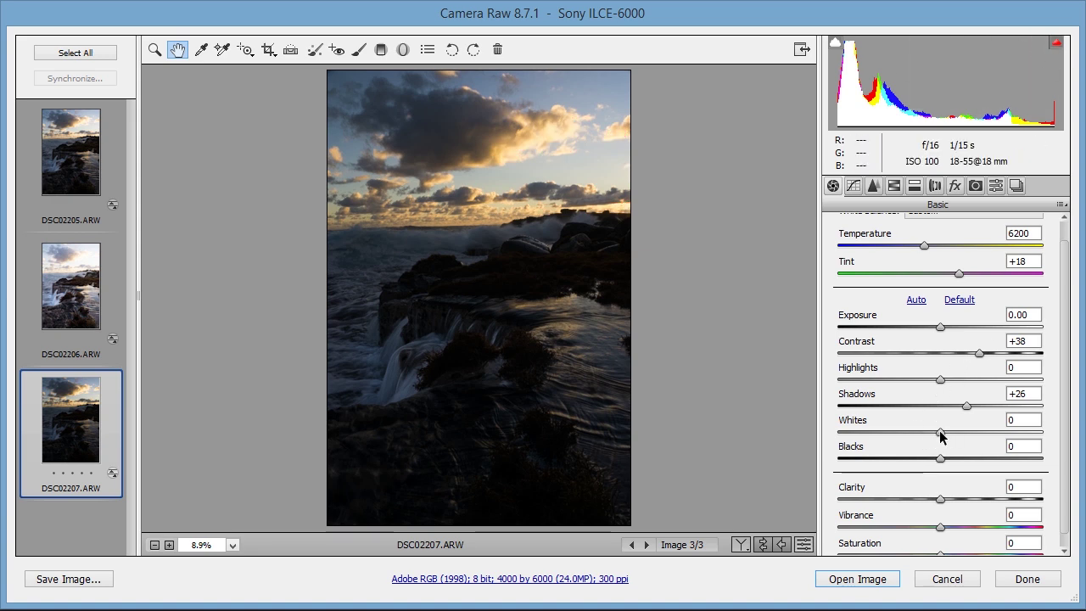
{"action": "left_click_drag", "start_coordinate": [940, 435], "coordinate": [917, 432]}
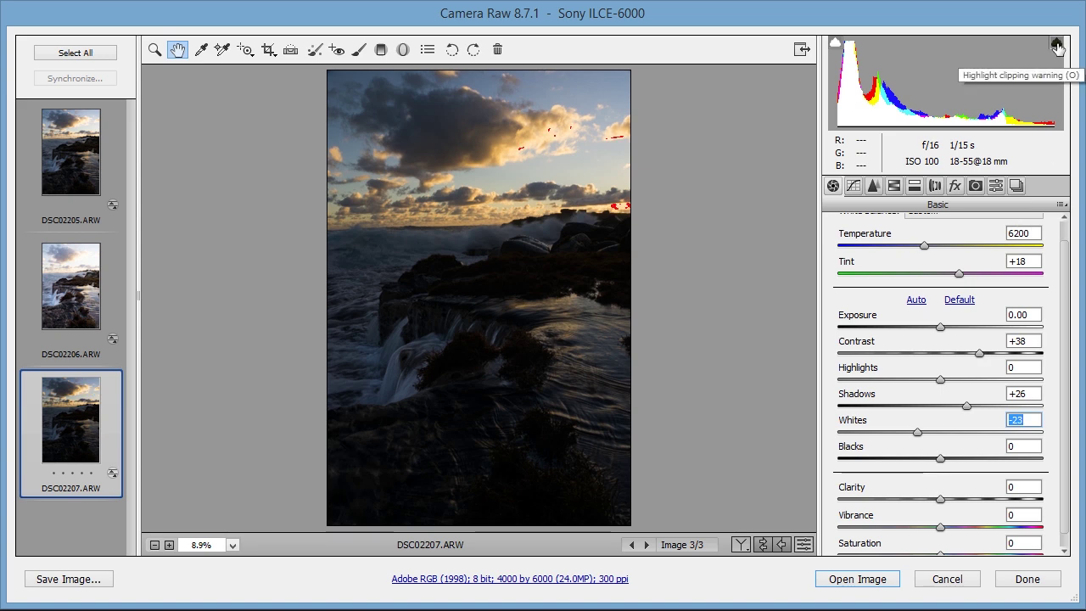
{"action": "left_click_drag", "start_coordinate": [918, 434], "coordinate": [912, 435]}
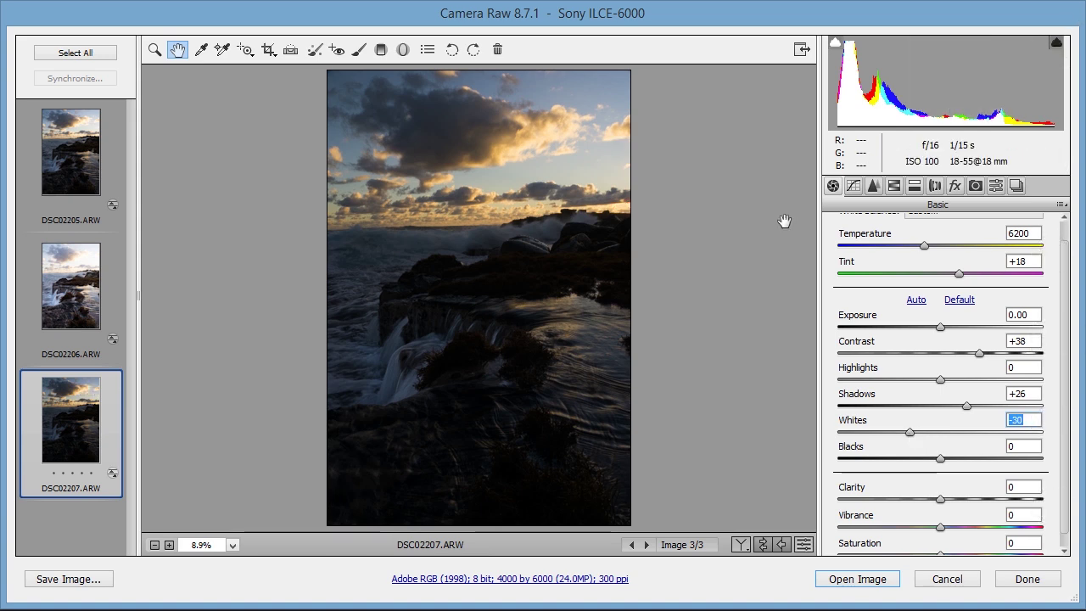
Step: Review DSC02206.ARW and DSC02205.ARW, select all three images and open them as documents in Photoshop
{"action": "left_click", "coordinate": [85, 301]}
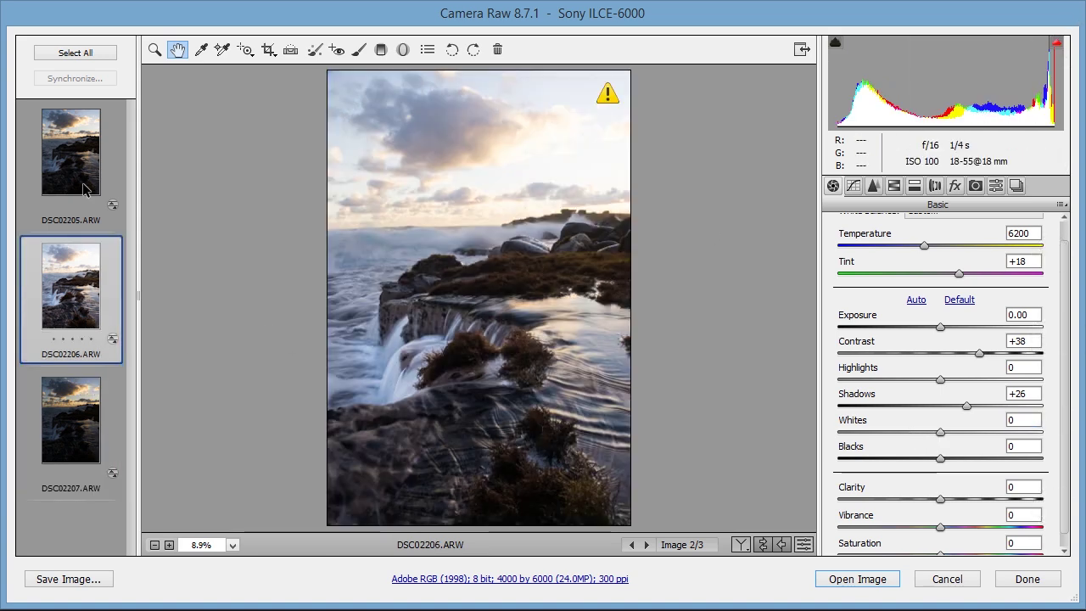
{"action": "left_click", "coordinate": [77, 166]}
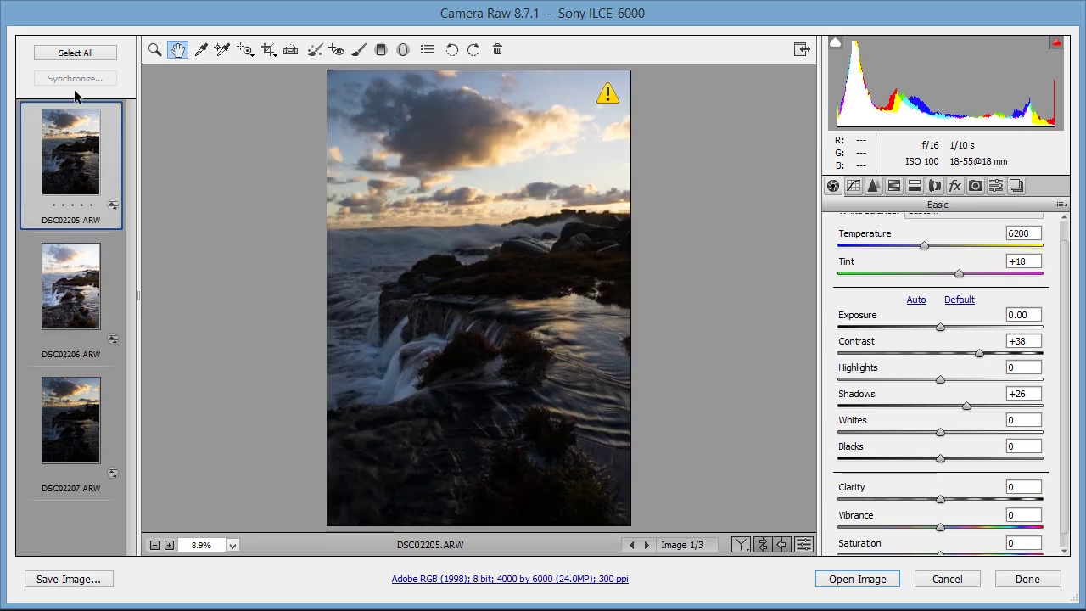
{"action": "left_click", "coordinate": [74, 54]}
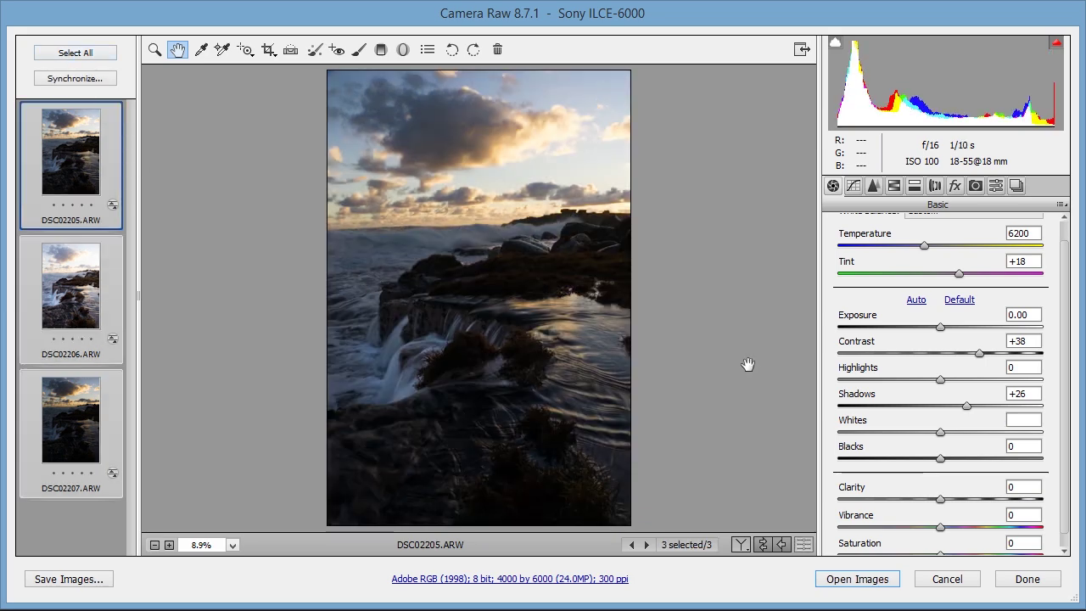
{"action": "left_click", "coordinate": [852, 581]}
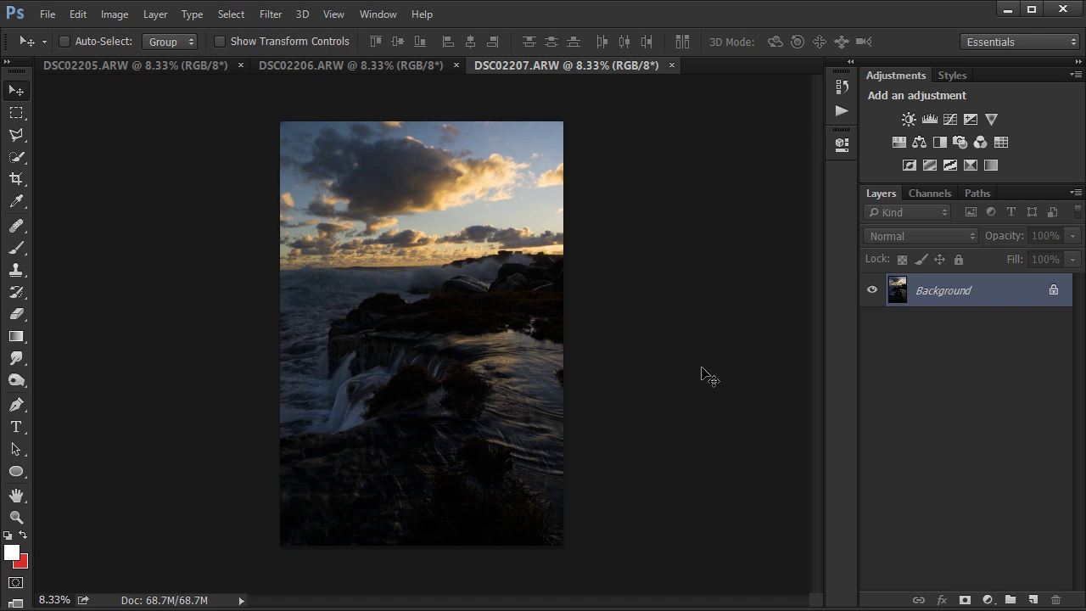
Step: Load the three open files as layers into one document with Load Files into Stack, without automatic alignment
{"action": "left_click", "coordinate": [47, 15]}
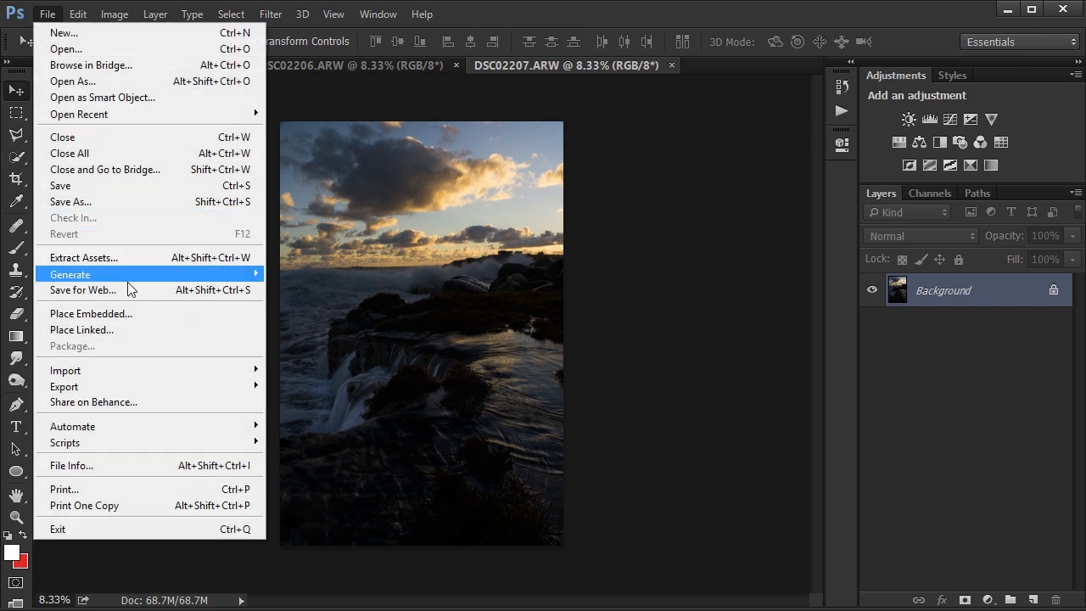
{"action": "mouse_move", "coordinate": [230, 442]}
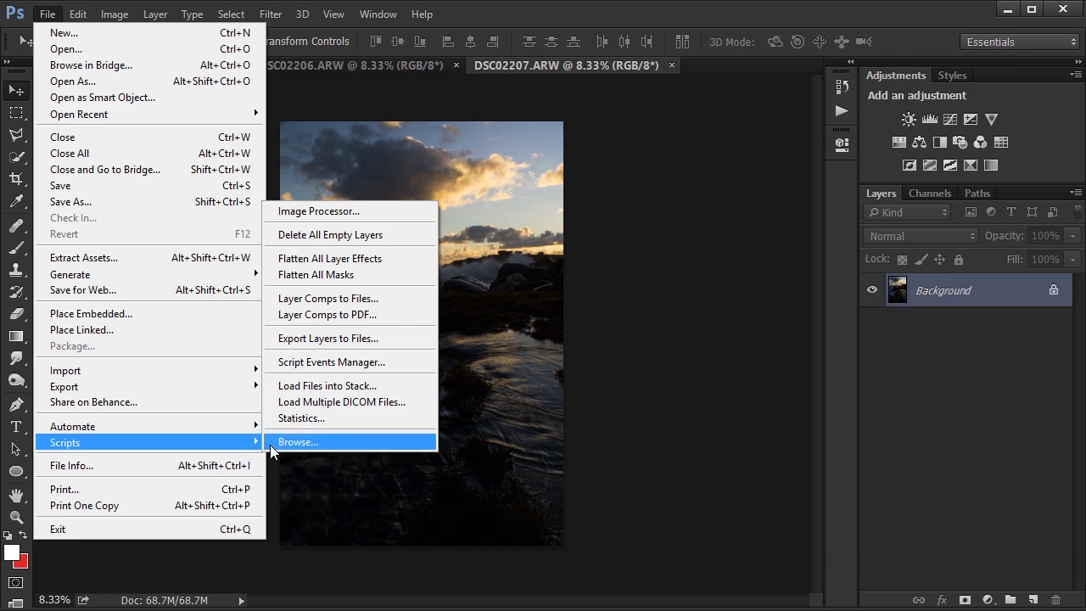
{"action": "left_click", "coordinate": [319, 386]}
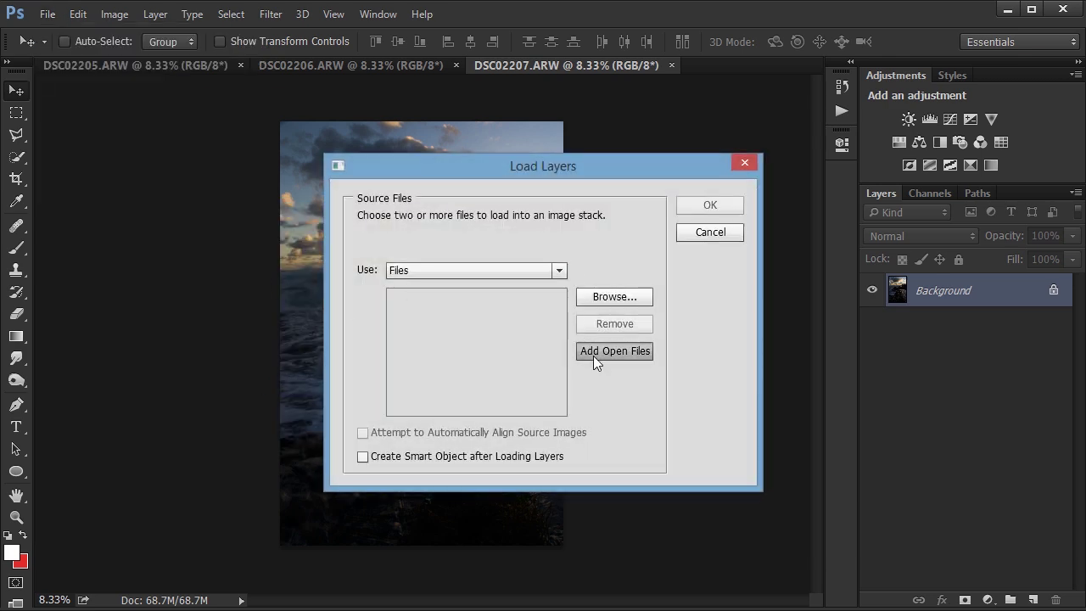
{"action": "left_click", "coordinate": [593, 356]}
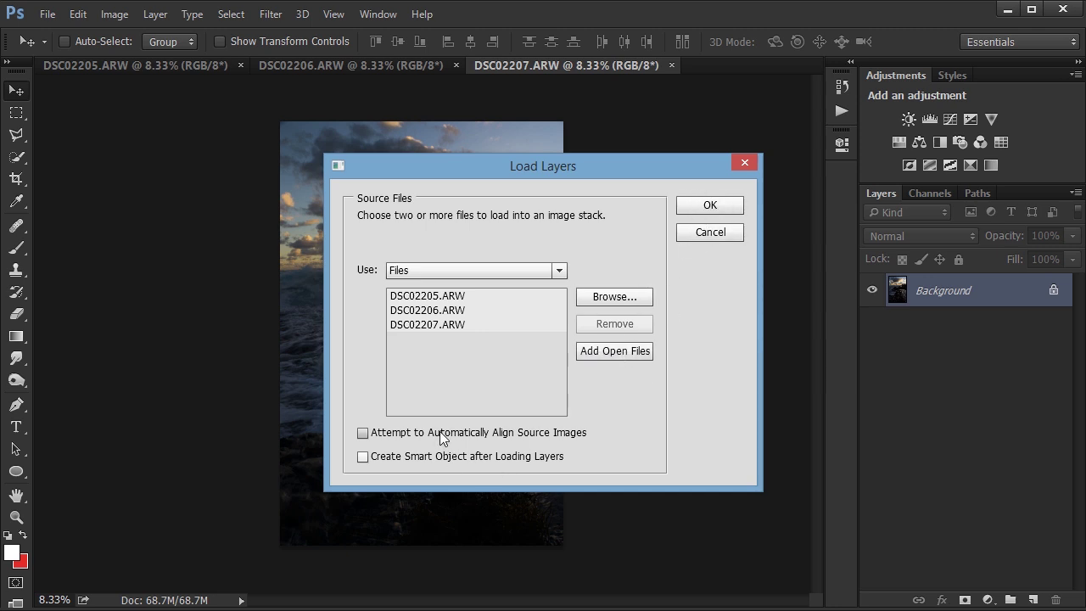
{"action": "left_click", "coordinate": [704, 205]}
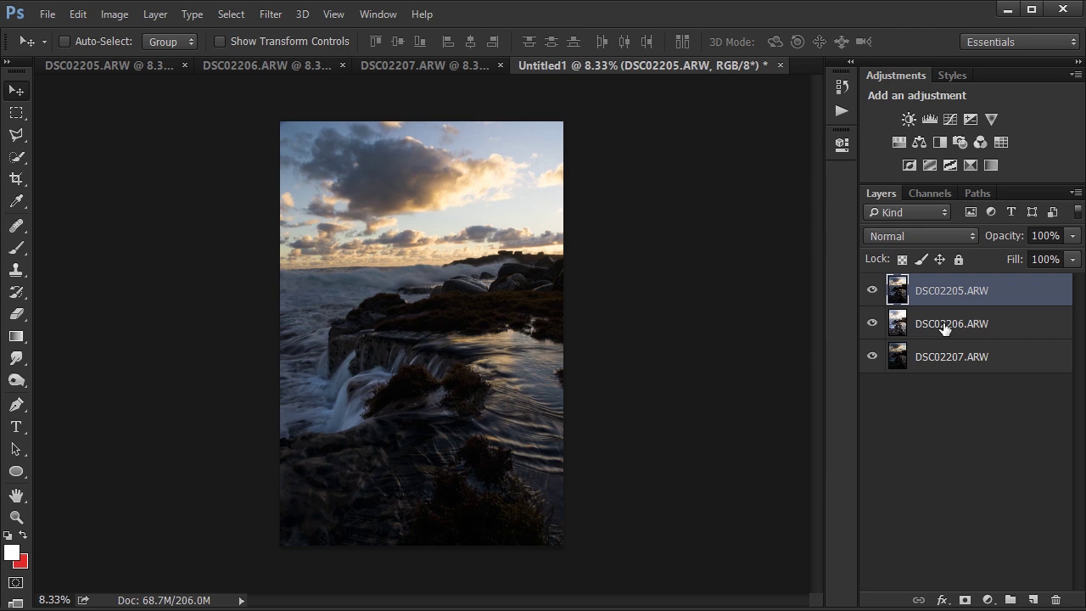
Step: Compare the exposures and reorder the layers from top to bottom as DSC02207.ARW, DSC02205.ARW and DSC02206.ARW, all visible
{"action": "left_click", "coordinate": [870, 292]}
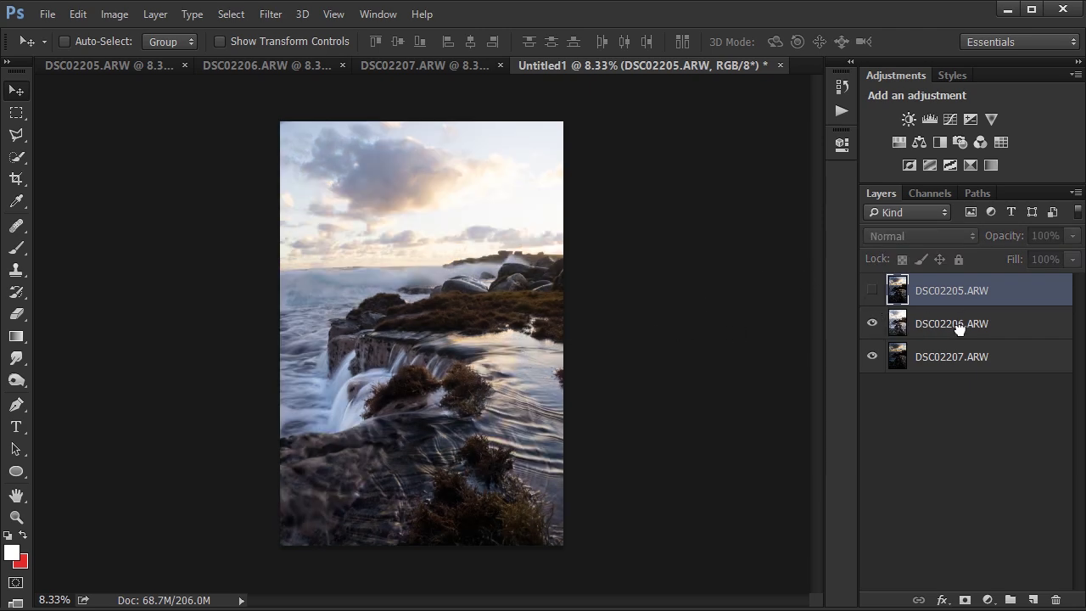
{"action": "left_click_drag", "start_coordinate": [958, 328], "coordinate": [947, 371]}
{"action": "left_click", "coordinate": [927, 318]}
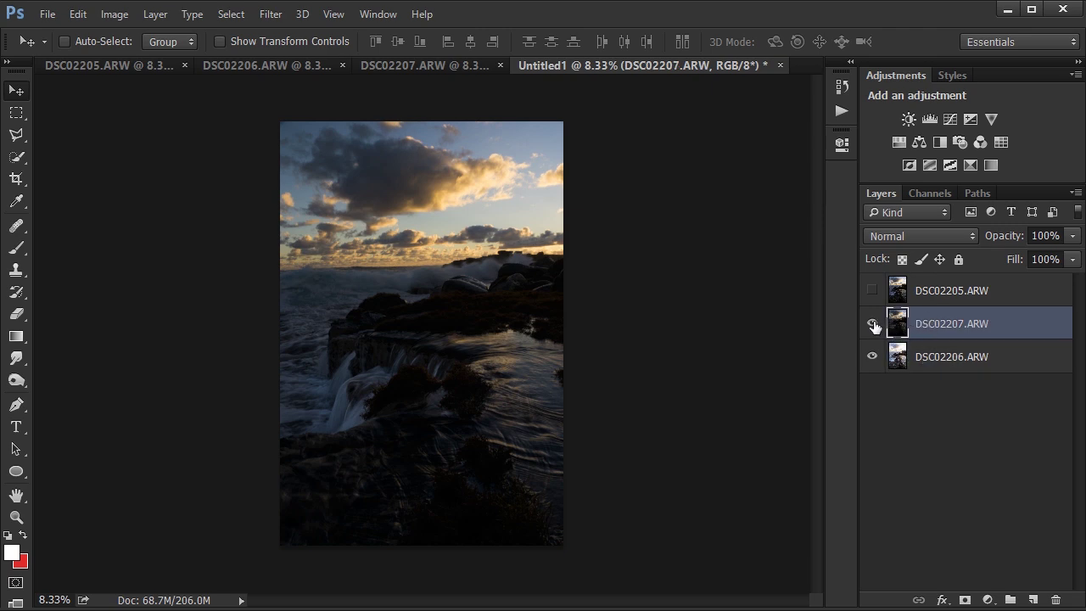
{"action": "left_click_drag", "start_coordinate": [952, 322], "coordinate": [916, 286]}
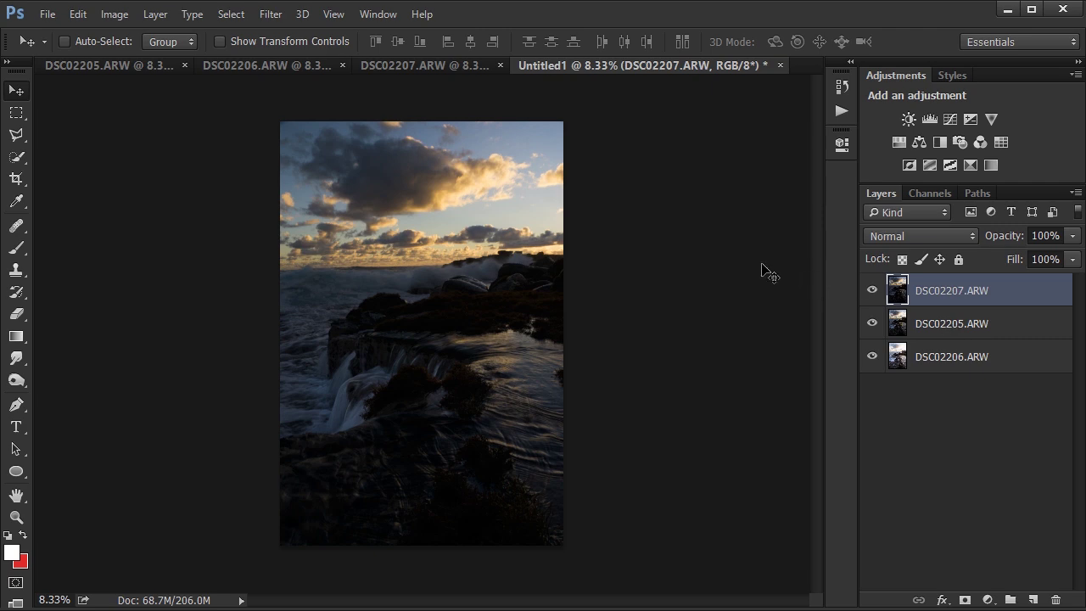
Step: Run the Generate Luminance Masks action on the DSC02207.ARW layer with the channel list displayed
{"action": "left_click", "coordinate": [838, 112]}
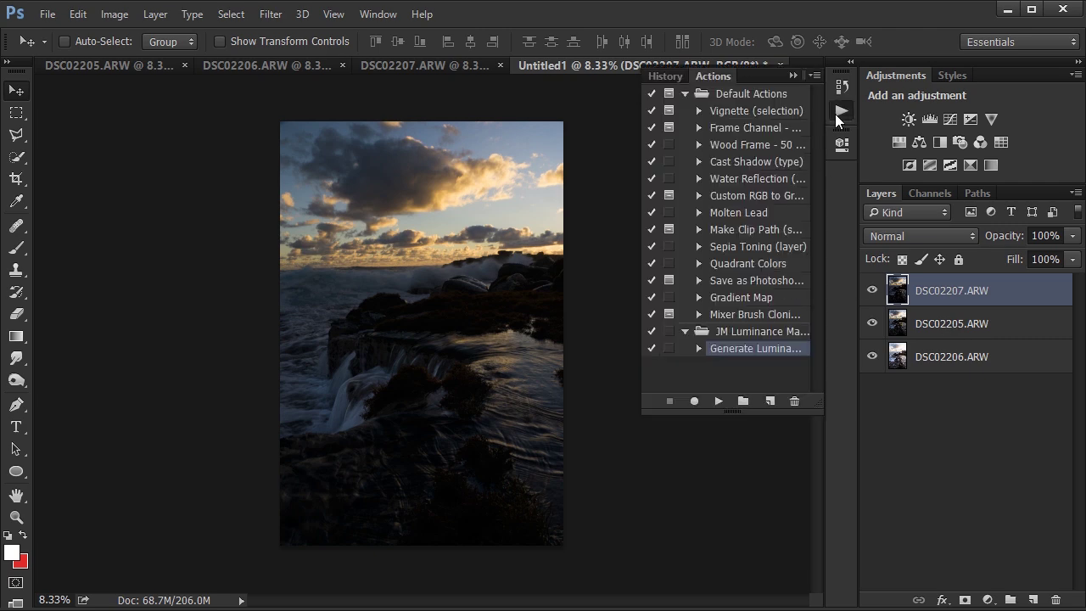
{"action": "left_click", "coordinate": [740, 332]}
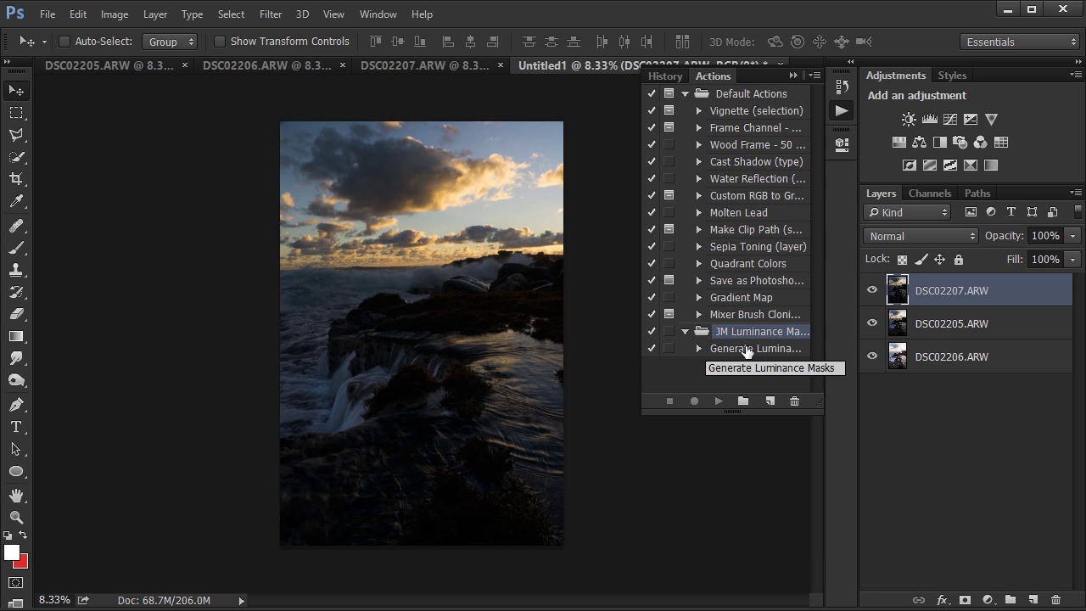
{"action": "left_click", "coordinate": [746, 350]}
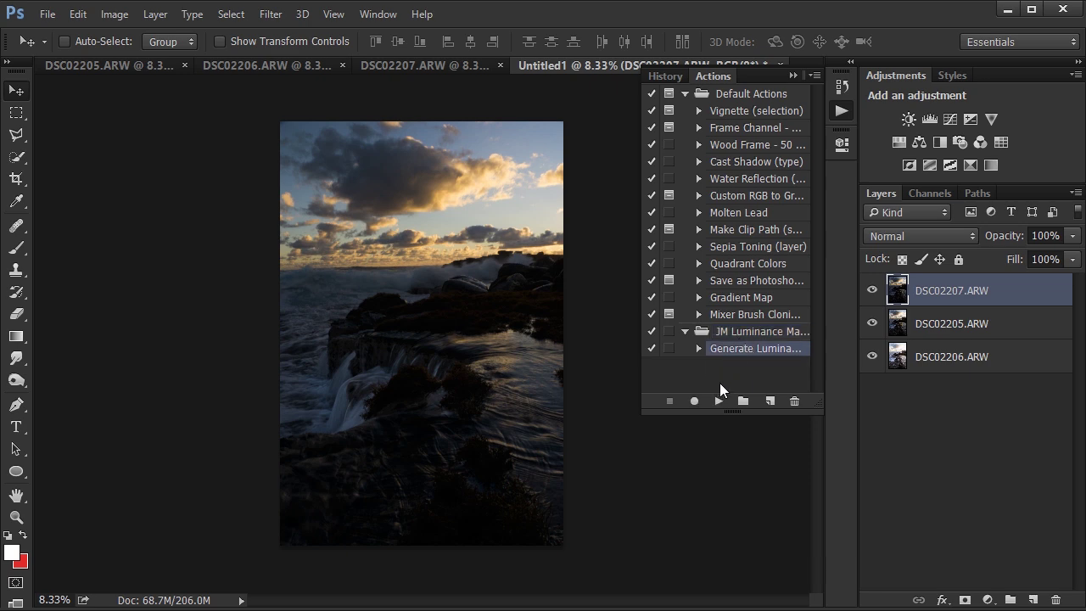
{"action": "left_click", "coordinate": [941, 196]}
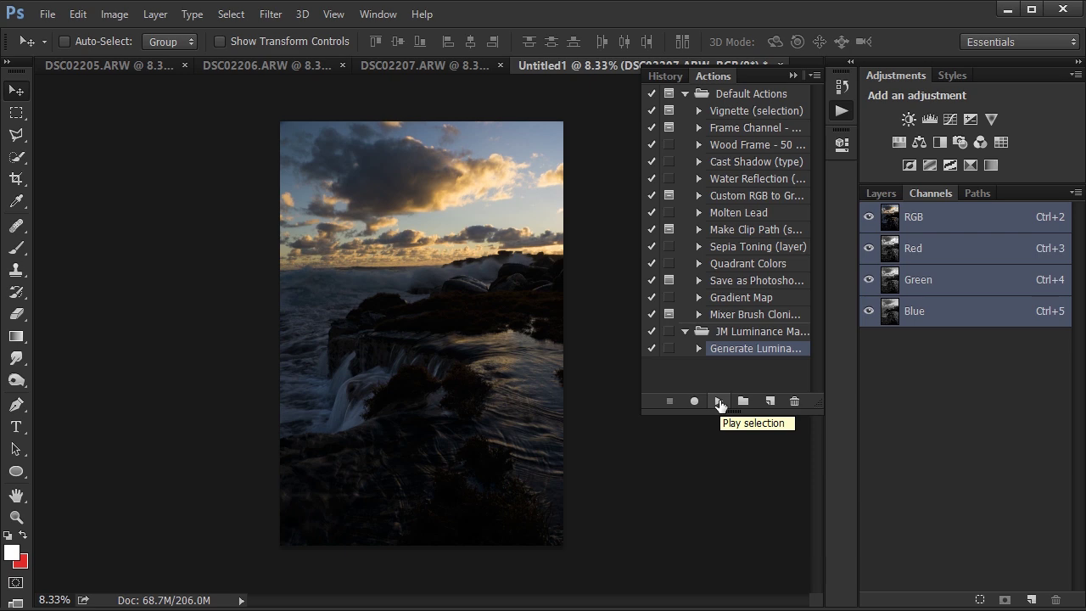
{"action": "left_click", "coordinate": [719, 401]}
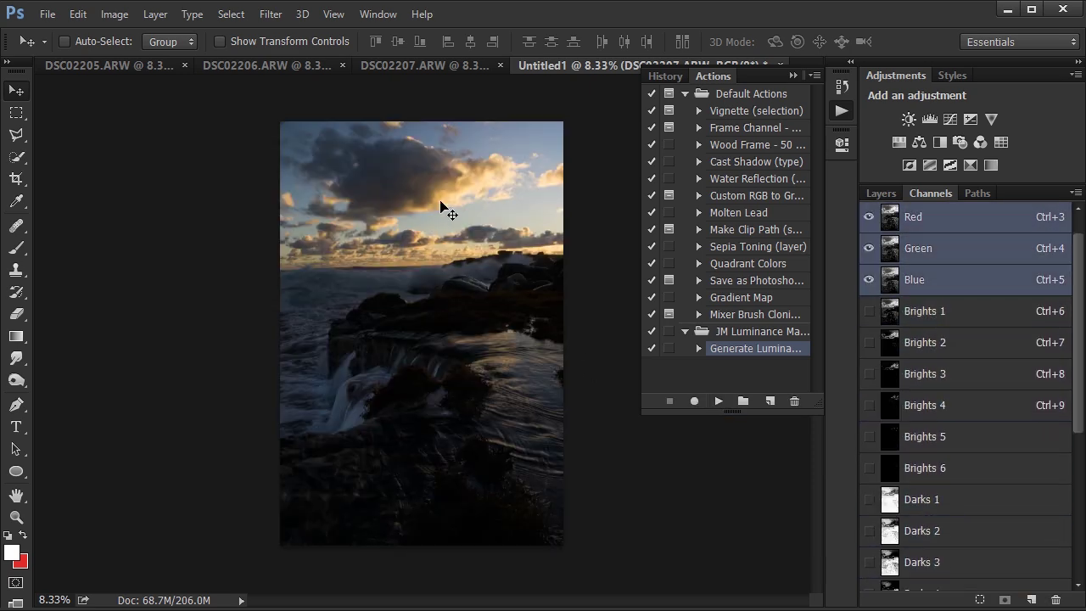
Step: Examine the Brights 1, 2, 3, 5 and 6 luminance masks to see which highlights each one isolates
{"action": "left_click", "coordinate": [939, 314]}
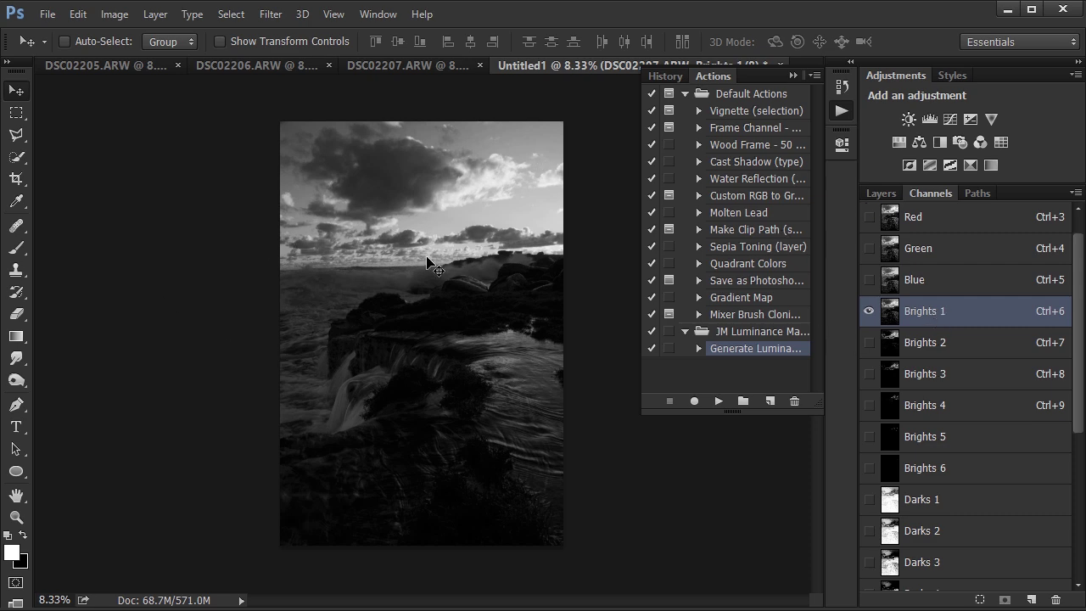
{"action": "left_click", "coordinate": [984, 351]}
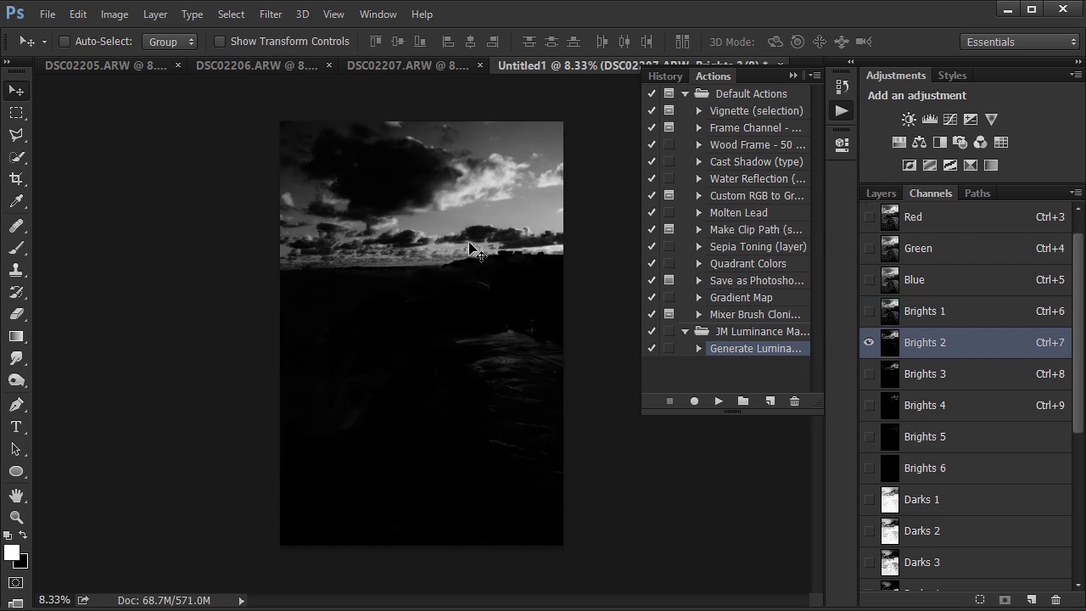
{"action": "scroll", "coordinate": [933, 365], "scroll_direction": "down", "scroll_amount": 1}
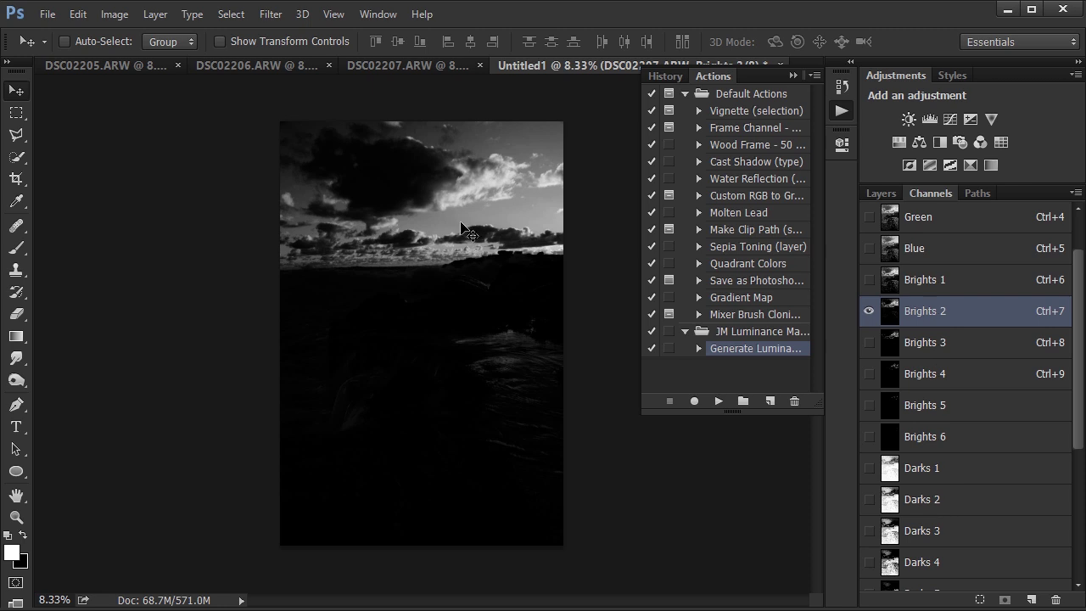
{"action": "left_click", "coordinate": [938, 341]}
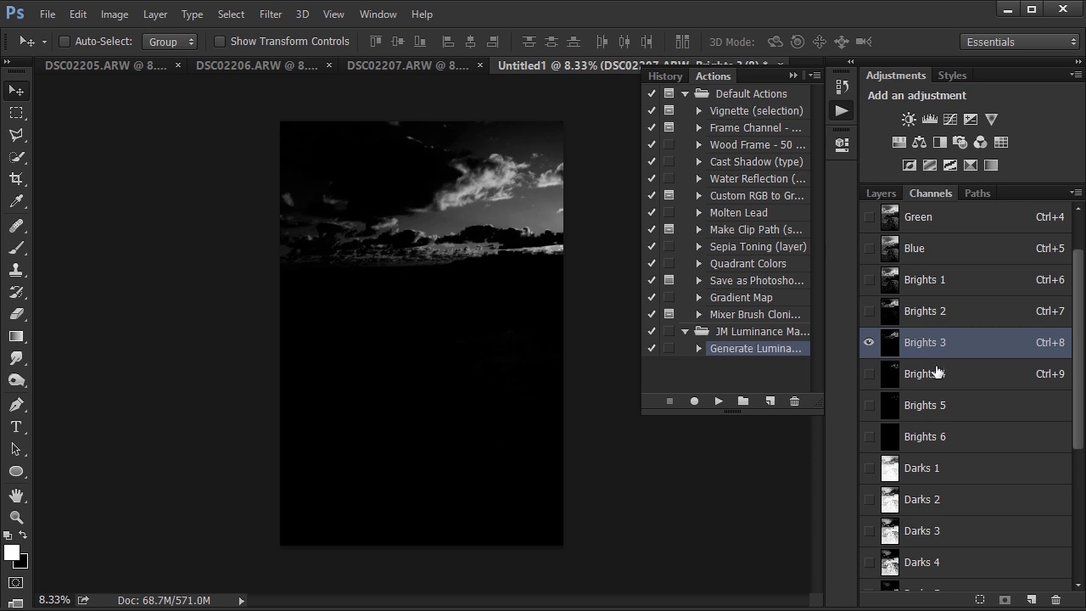
{"action": "left_click", "coordinate": [924, 439]}
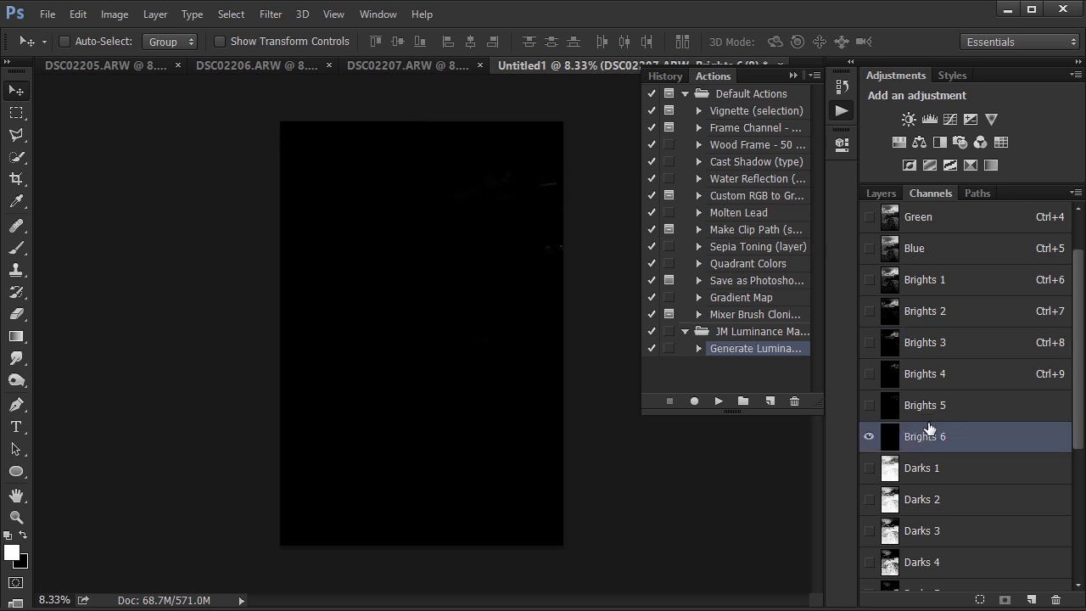
{"action": "left_click", "coordinate": [930, 421]}
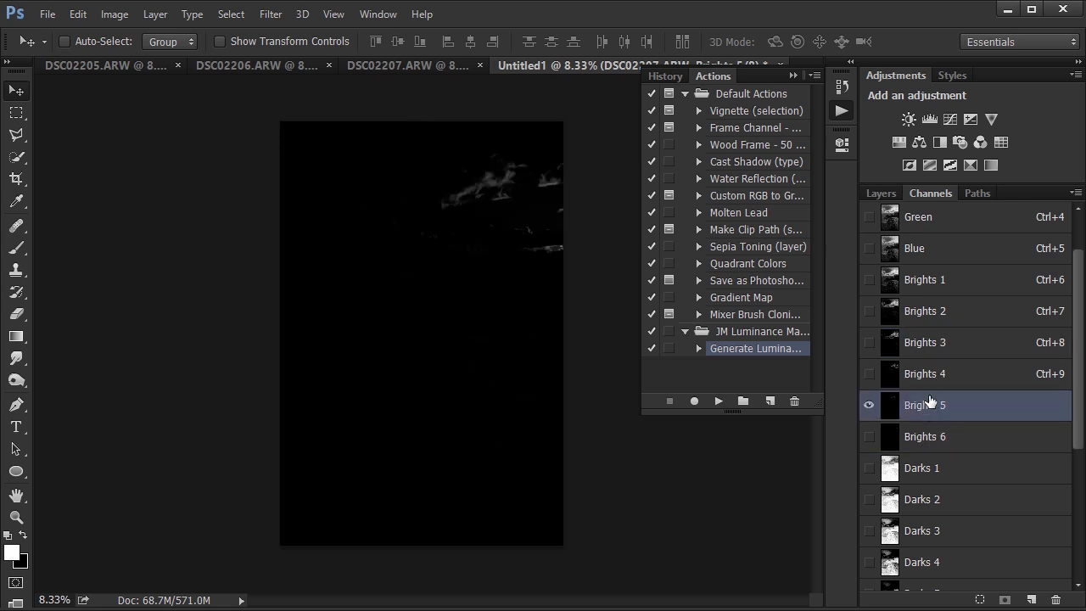
{"action": "left_click", "coordinate": [932, 440]}
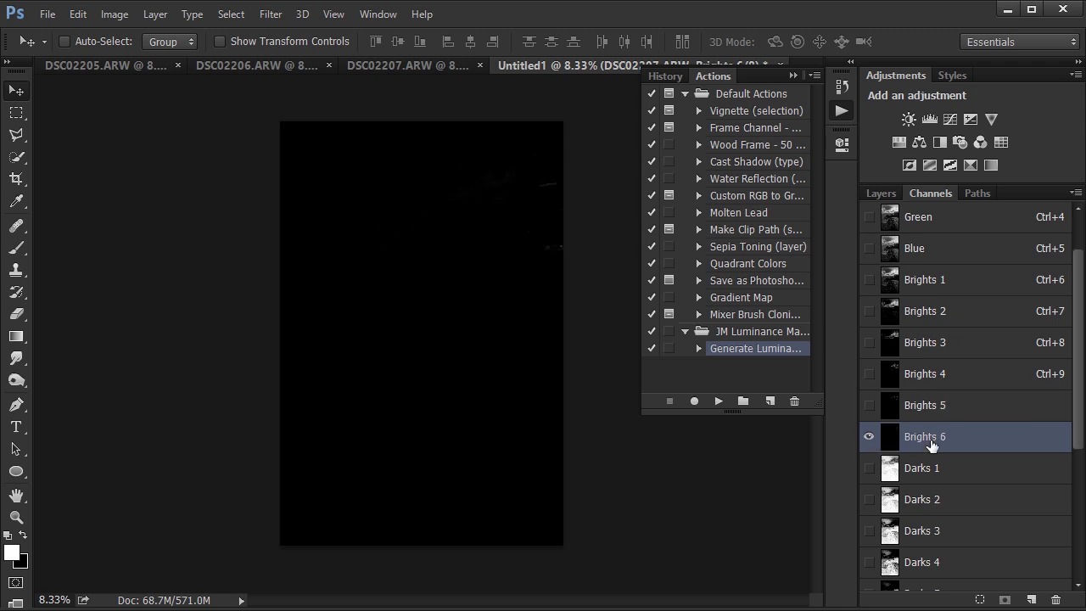
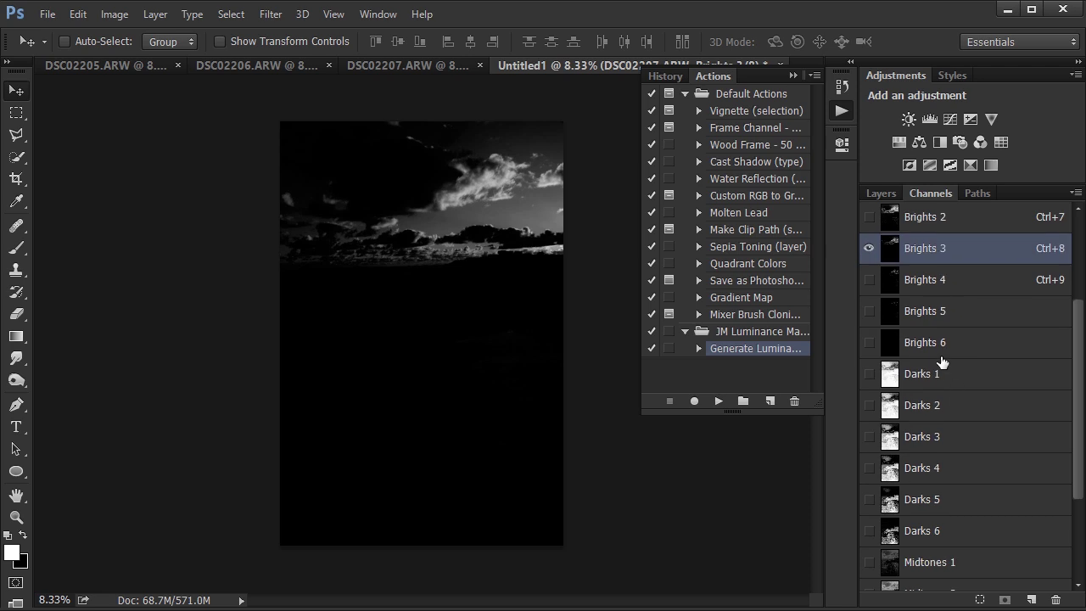
Step: Examine the luminance masks from Darks 1 through Darks 6 to compare how they isolate the shadows
{"action": "left_click", "coordinate": [938, 379]}
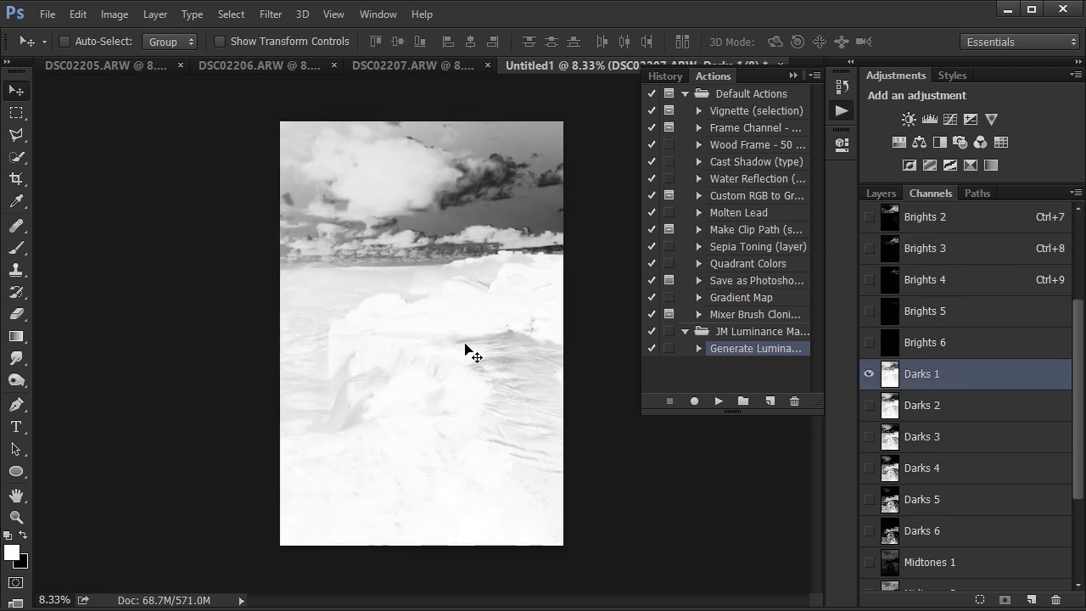
{"action": "scroll", "coordinate": [959, 424], "scroll_direction": "down", "scroll_amount": 2}
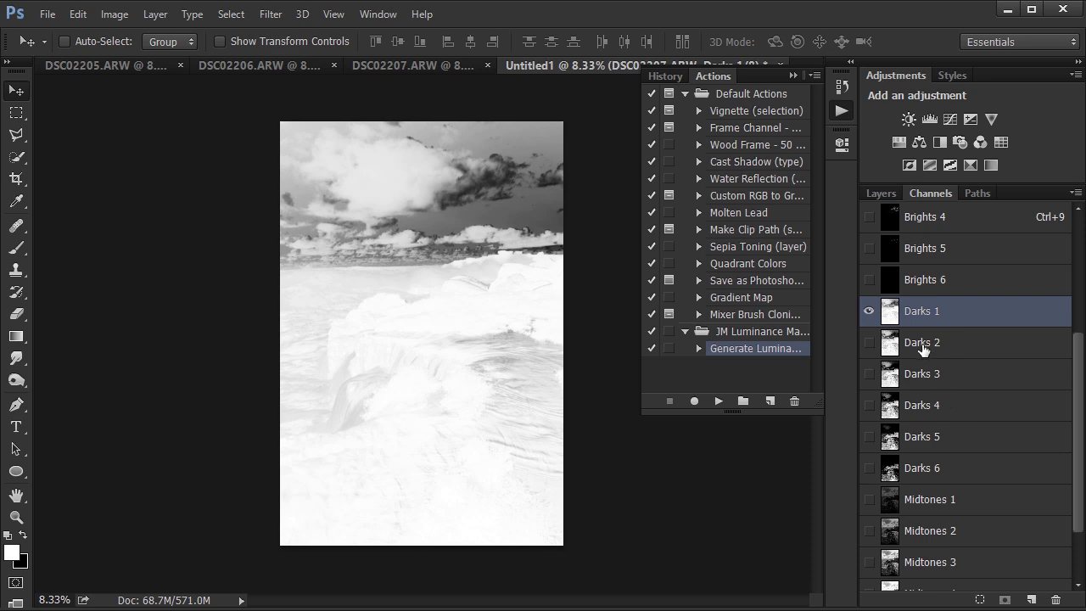
{"action": "left_click", "coordinate": [925, 348]}
{"action": "left_click", "coordinate": [931, 385]}
{"action": "left_click", "coordinate": [935, 415]}
{"action": "left_click", "coordinate": [933, 439]}
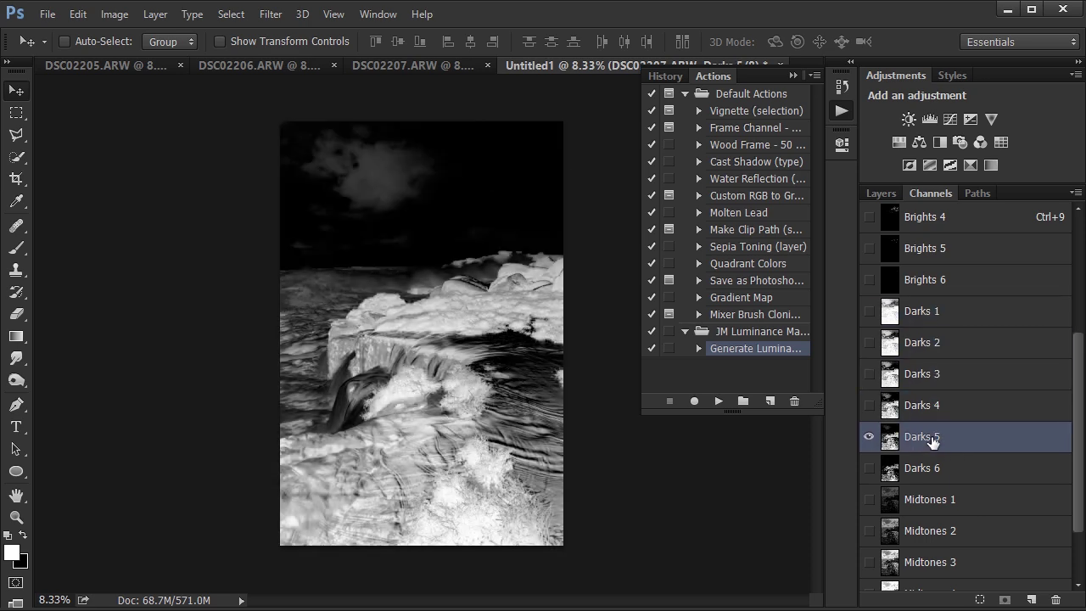
{"action": "left_click", "coordinate": [934, 476]}
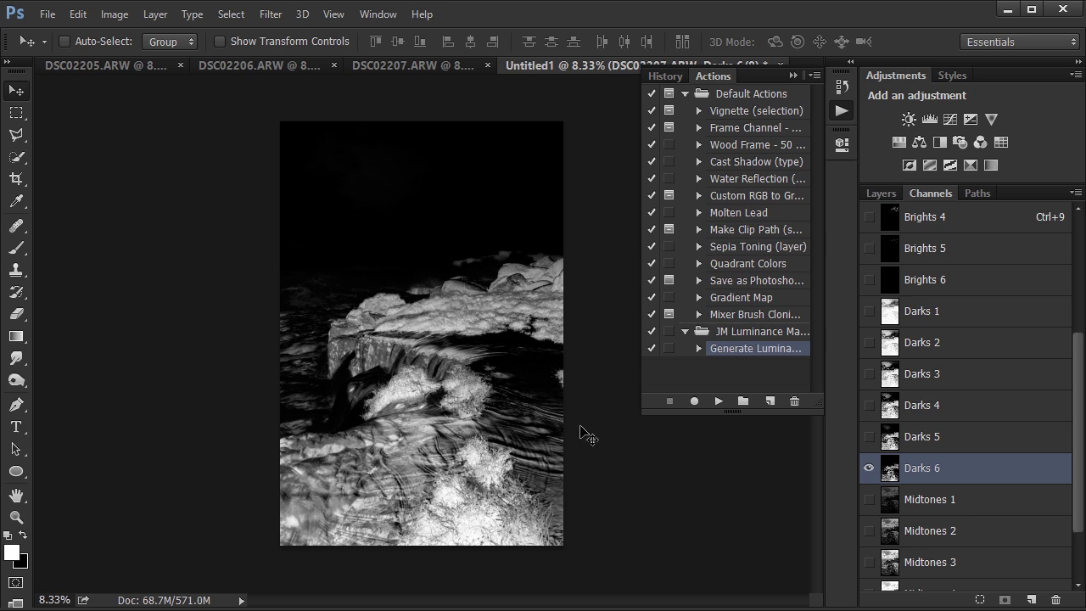
Step: Examine the luminance masks from Midtones 1 through Midtones 6 to compare their tonal coverage
{"action": "scroll", "coordinate": [933, 419], "scroll_direction": "down", "scroll_amount": 3}
{"action": "left_click", "coordinate": [937, 424]}
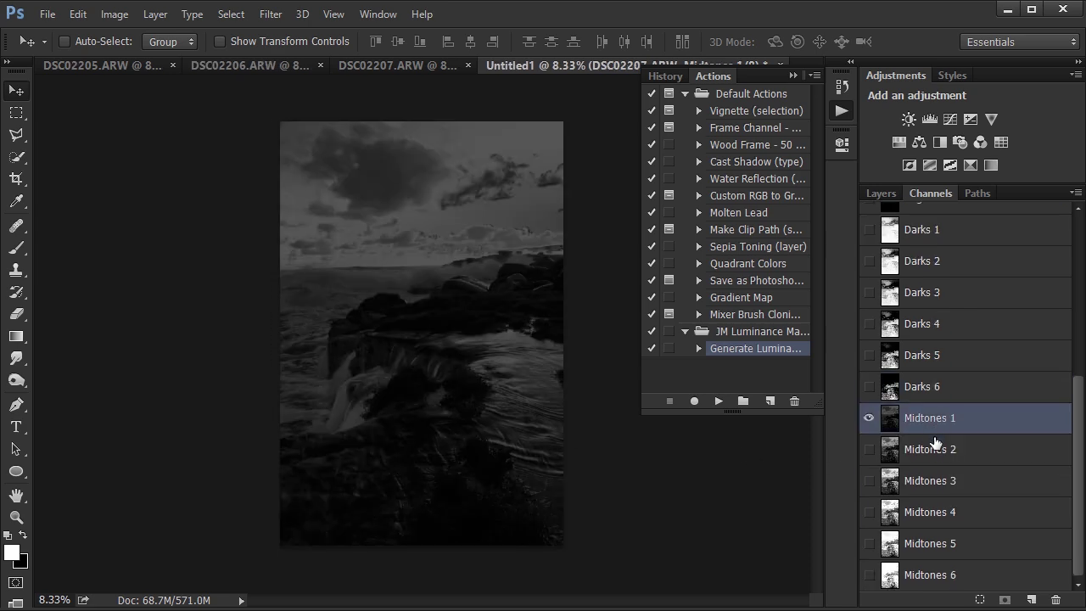
{"action": "left_click", "coordinate": [940, 459]}
{"action": "left_click", "coordinate": [941, 482]}
{"action": "left_click", "coordinate": [936, 512]}
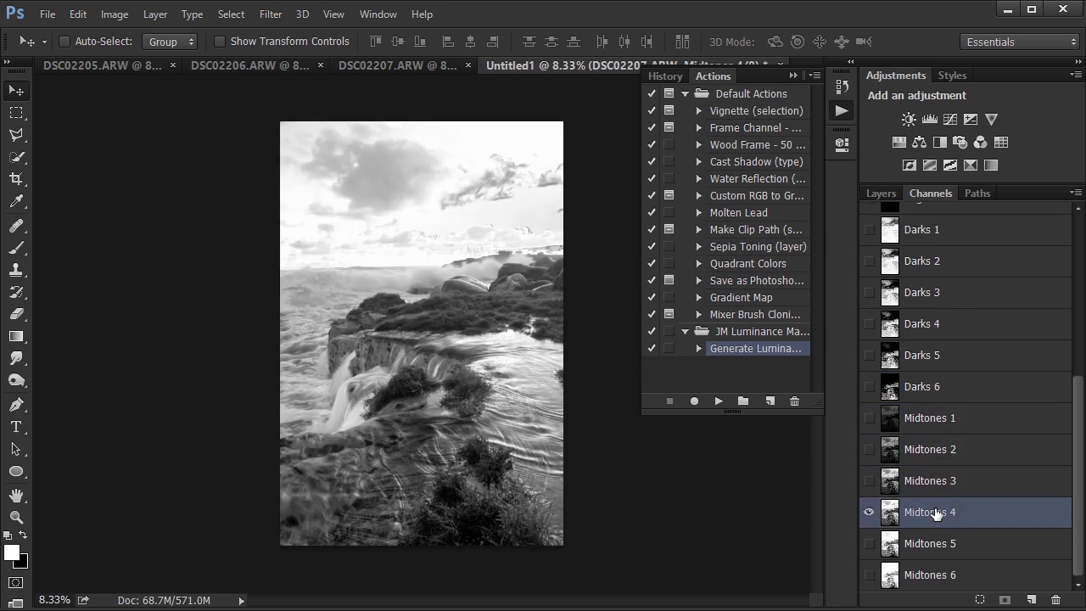
{"action": "left_click", "coordinate": [938, 543]}
{"action": "left_click", "coordinate": [938, 575]}
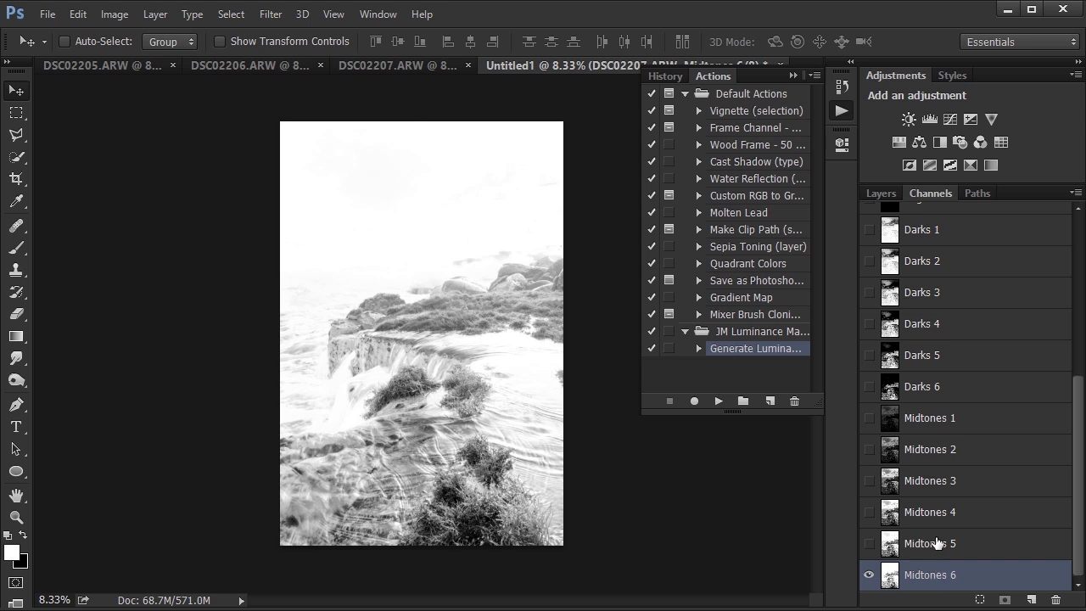
Step: Compare Brights 2 and Brights 3, load Brights 3 as a selection and apply it as the layer mask of DSC02207.ARW
{"action": "scroll", "coordinate": [937, 526], "scroll_direction": "up", "scroll_amount": 5}
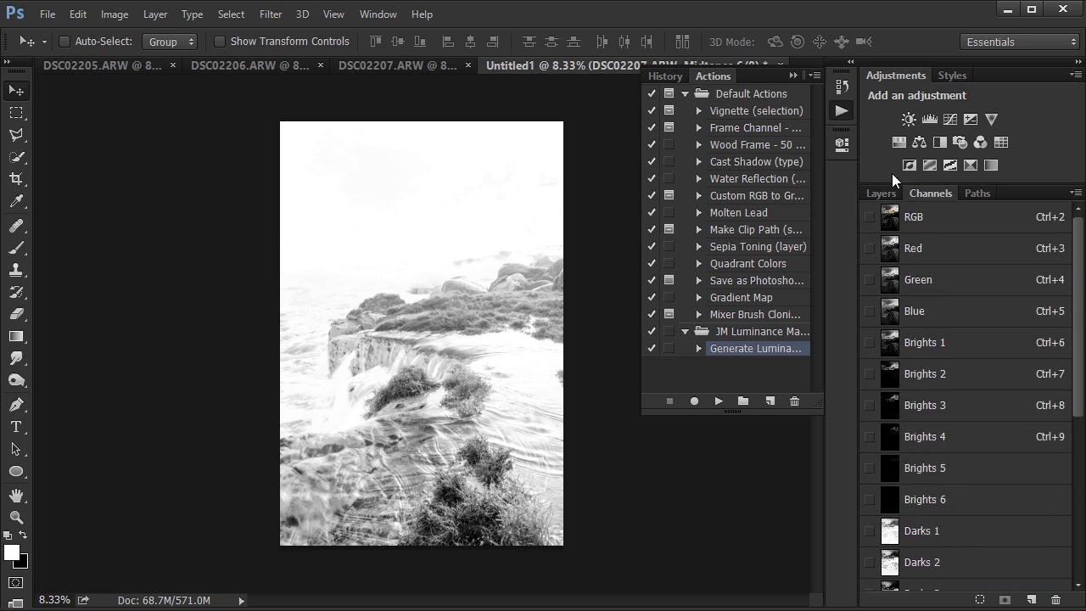
{"action": "left_click", "coordinate": [949, 389]}
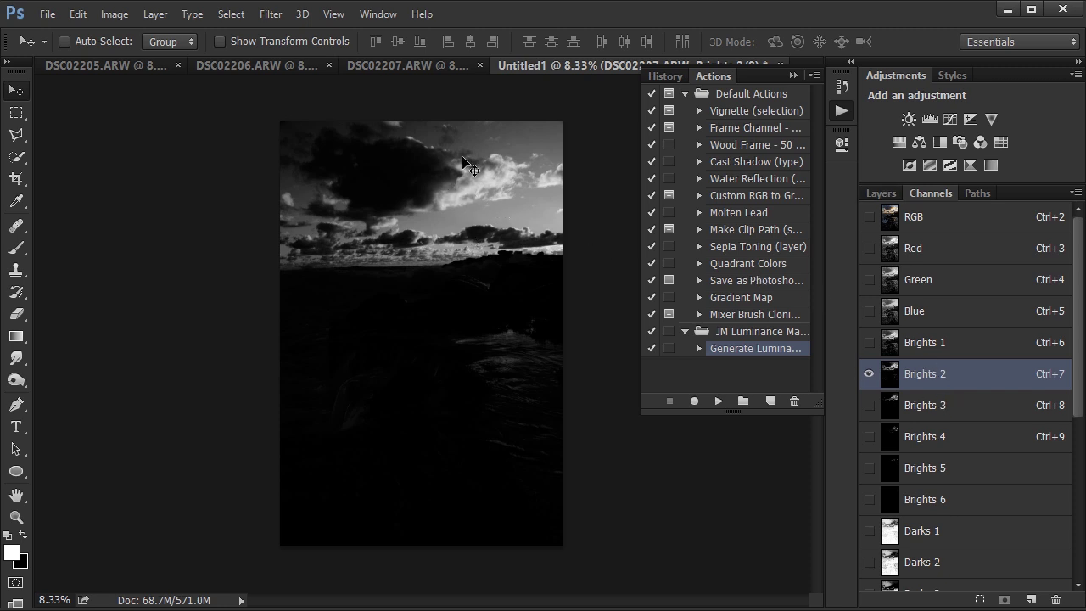
{"action": "left_click", "coordinate": [918, 416]}
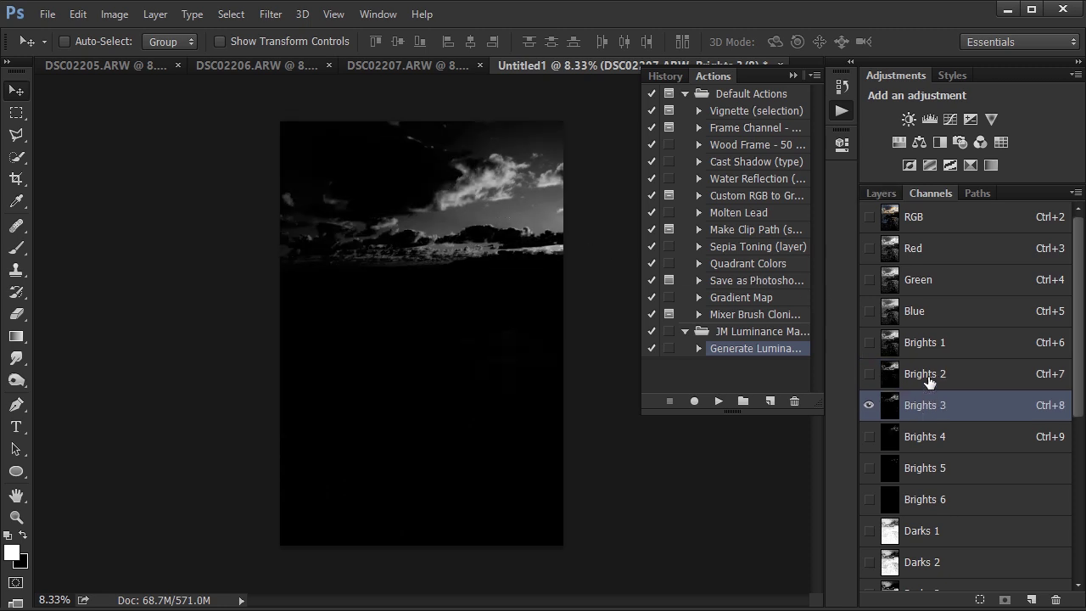
{"action": "left_click", "coordinate": [877, 194]}
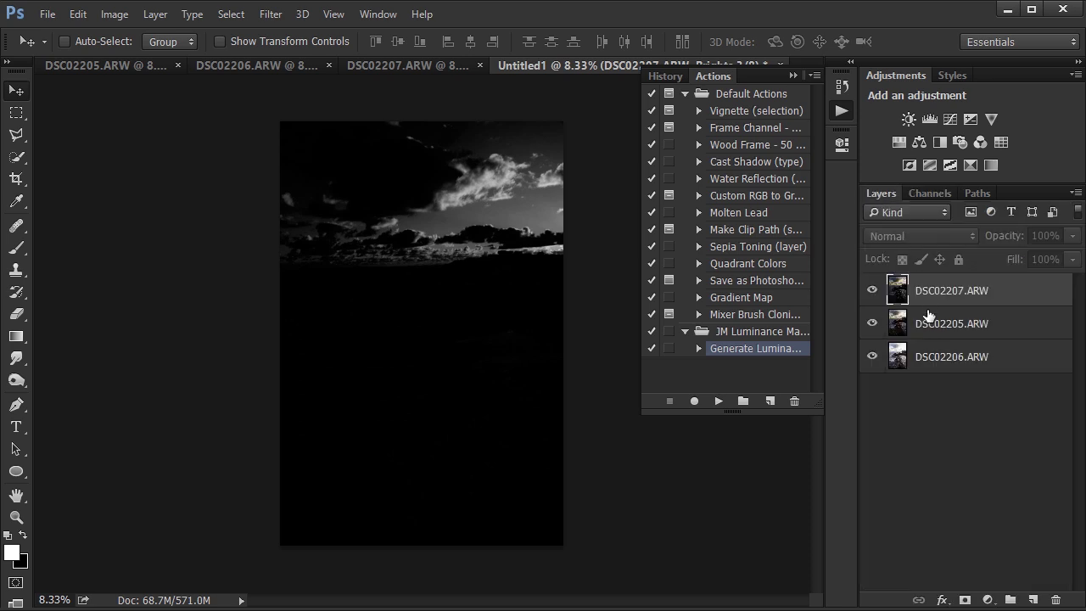
{"action": "left_click", "coordinate": [929, 194]}
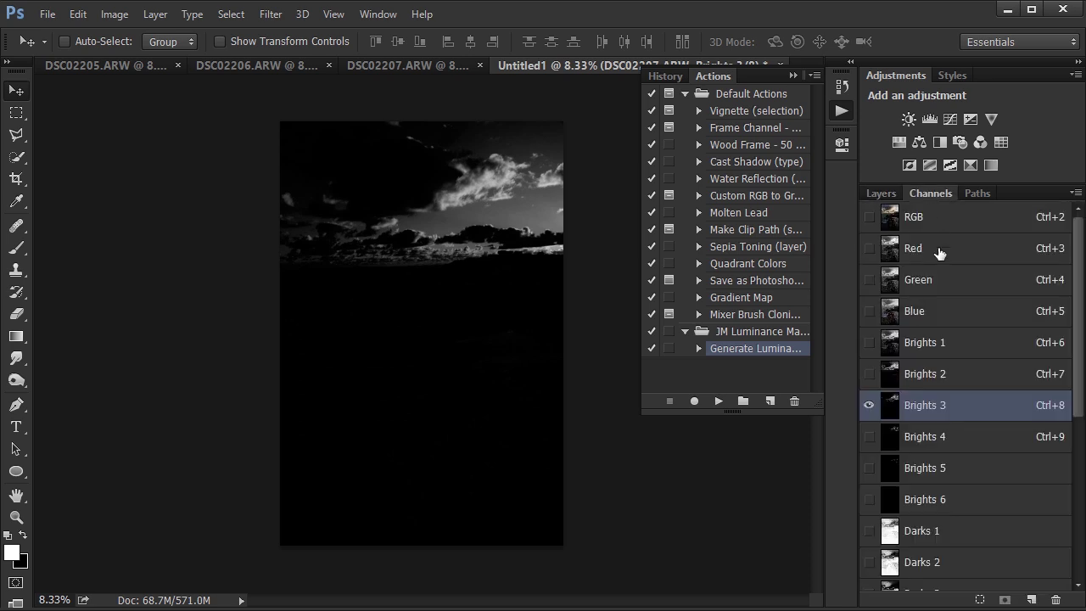
{"action": "left_click", "coordinate": [892, 407], "text": "ctrl"}
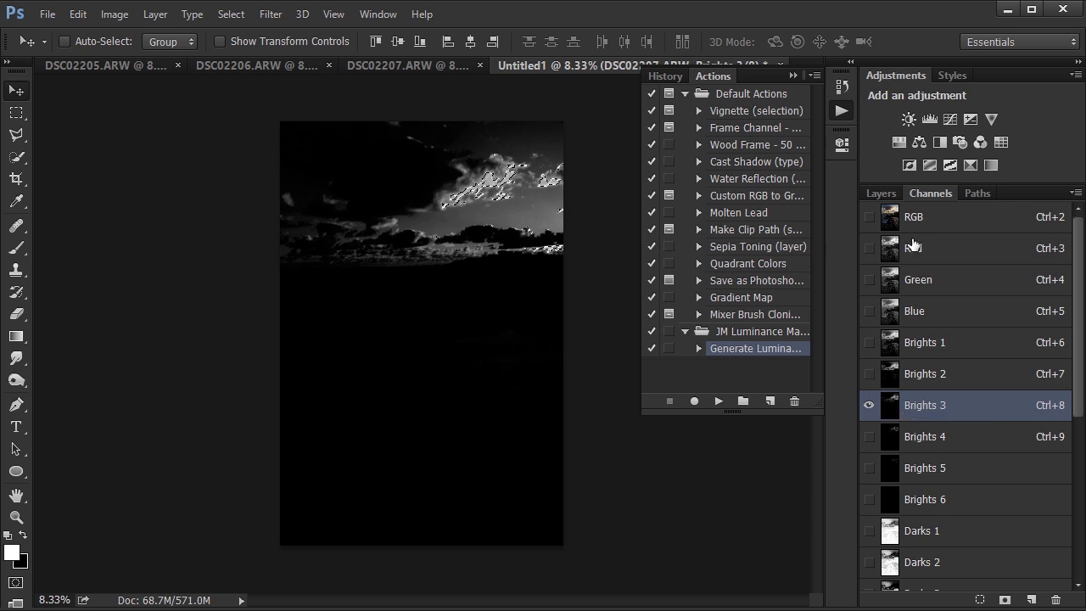
{"action": "left_click", "coordinate": [892, 193]}
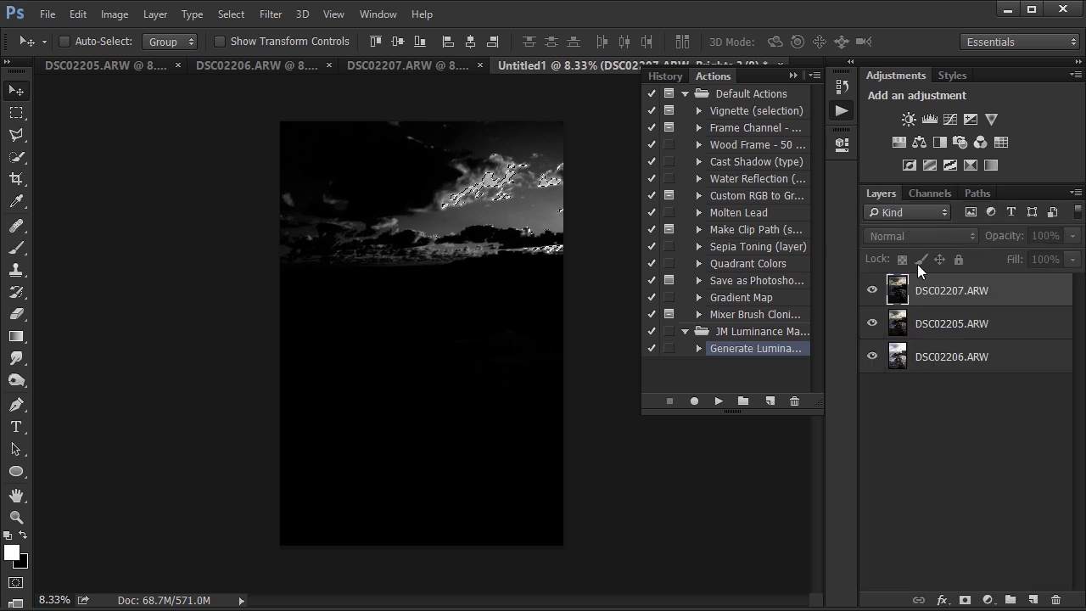
{"action": "left_click", "coordinate": [966, 600]}
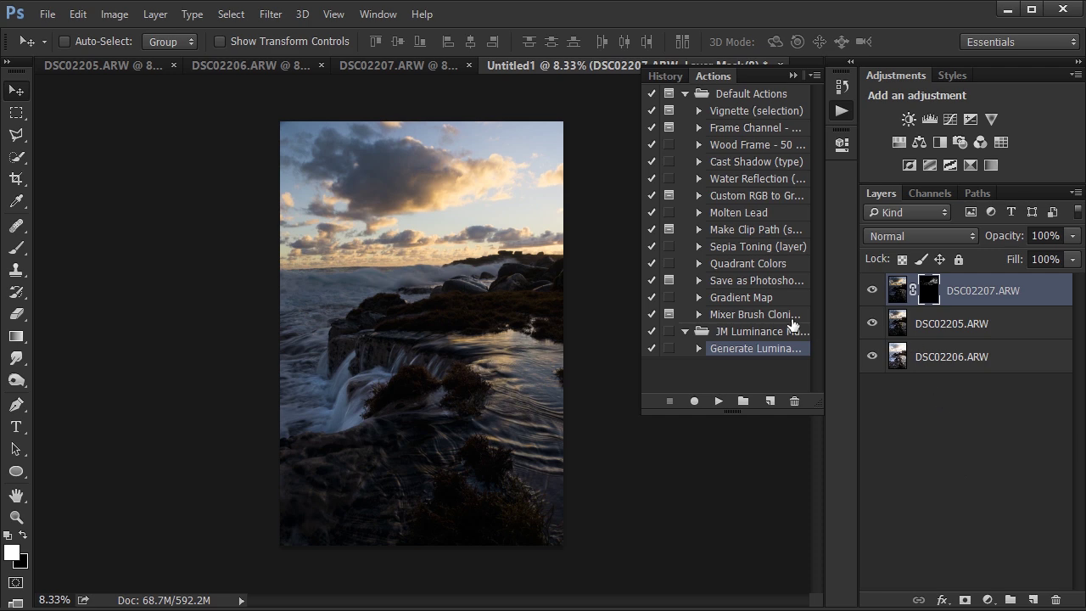
Step: Inspect the bright clouds up close with the masked DSC02207.ARW layer hidden and shown, leaving it visible
{"action": "key", "text": "ctrl+0"}
{"action": "left_click_drag", "start_coordinate": [426, 136], "coordinate": [402, 303]}
{"action": "left_click", "coordinate": [710, 133]}
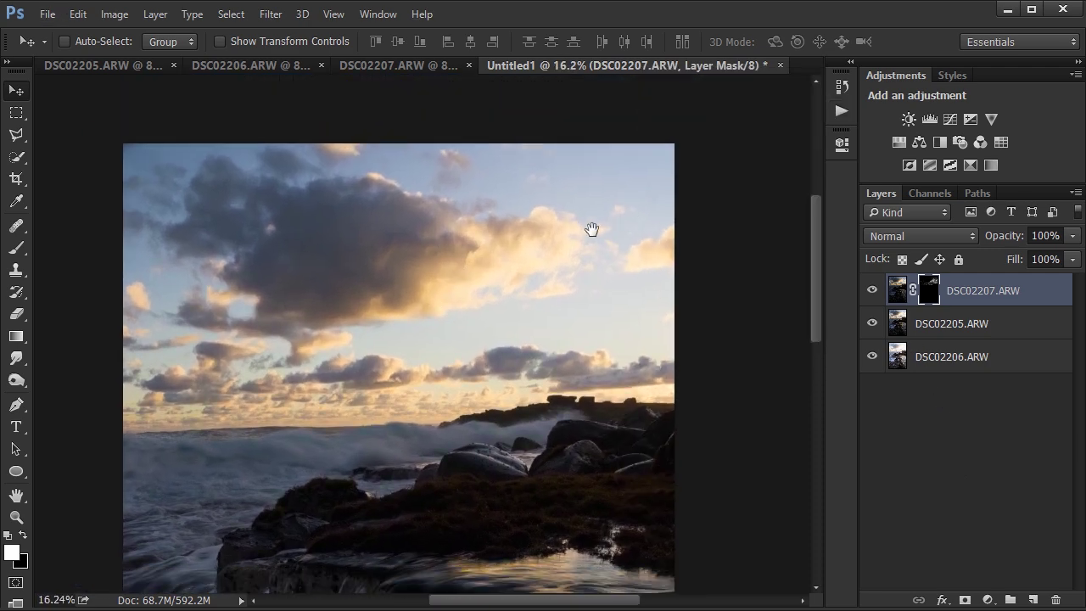
{"action": "left_click_drag", "start_coordinate": [540, 255], "coordinate": [588, 228]}
{"action": "left_click", "coordinate": [872, 290]}
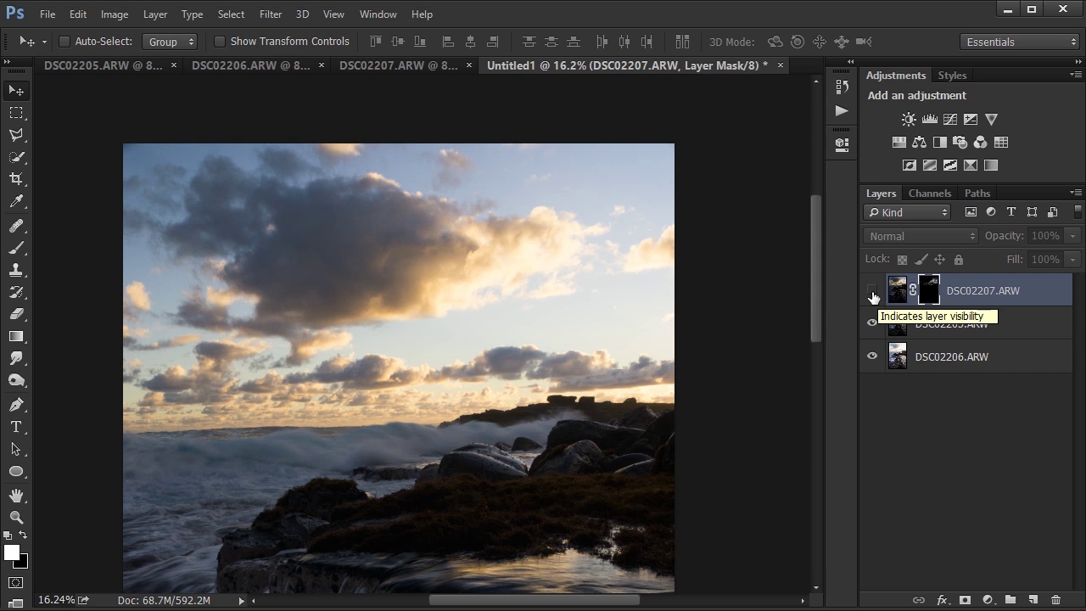
{"action": "left_click", "coordinate": [872, 293]}
{"action": "left_click", "coordinate": [872, 293]}
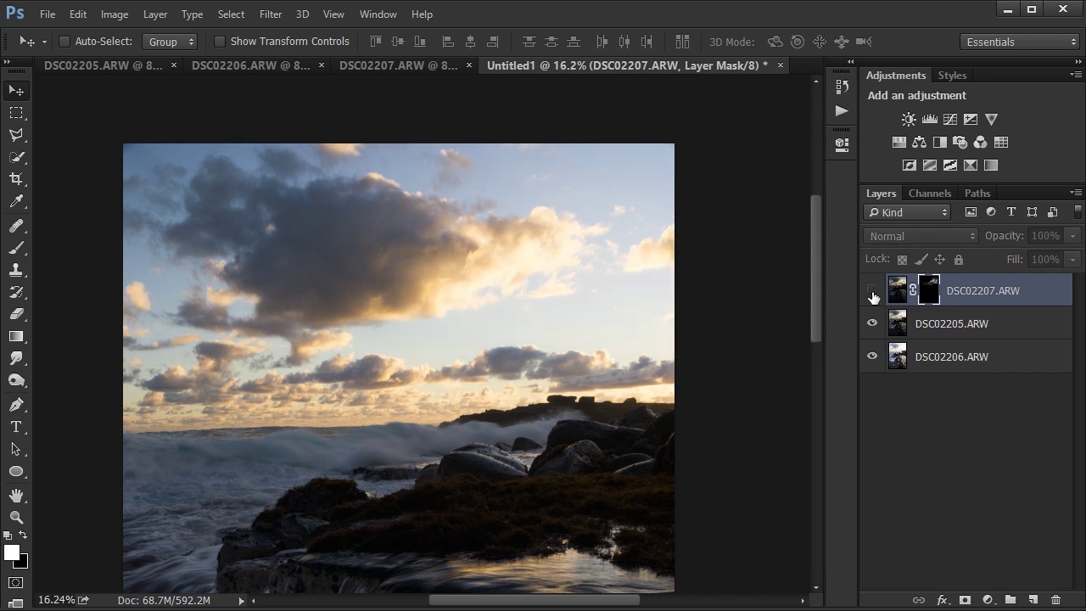
{"action": "left_click", "coordinate": [872, 292]}
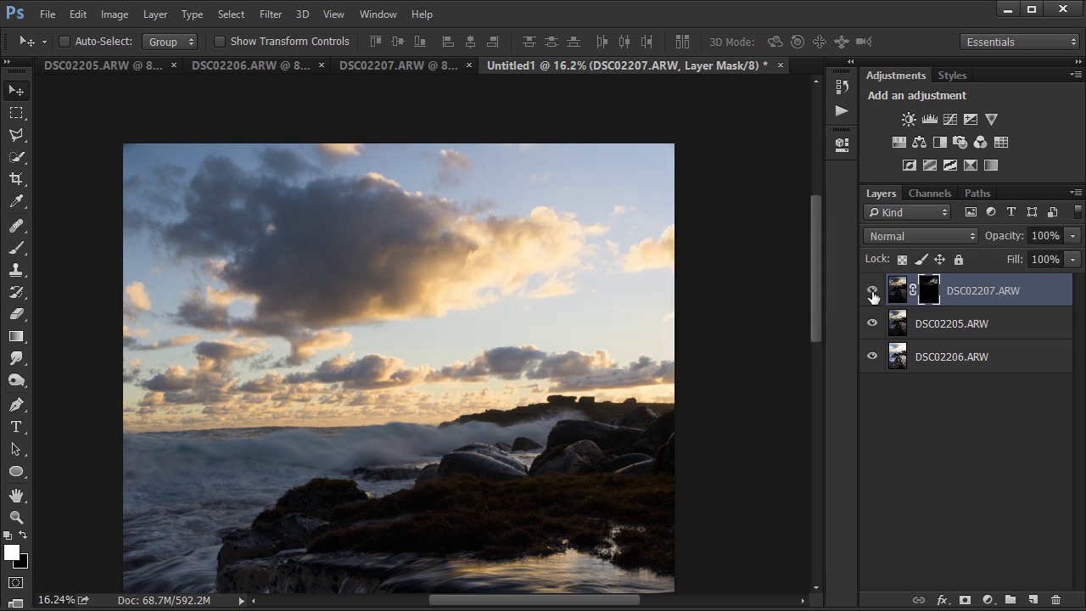
{"action": "left_click", "coordinate": [872, 293]}
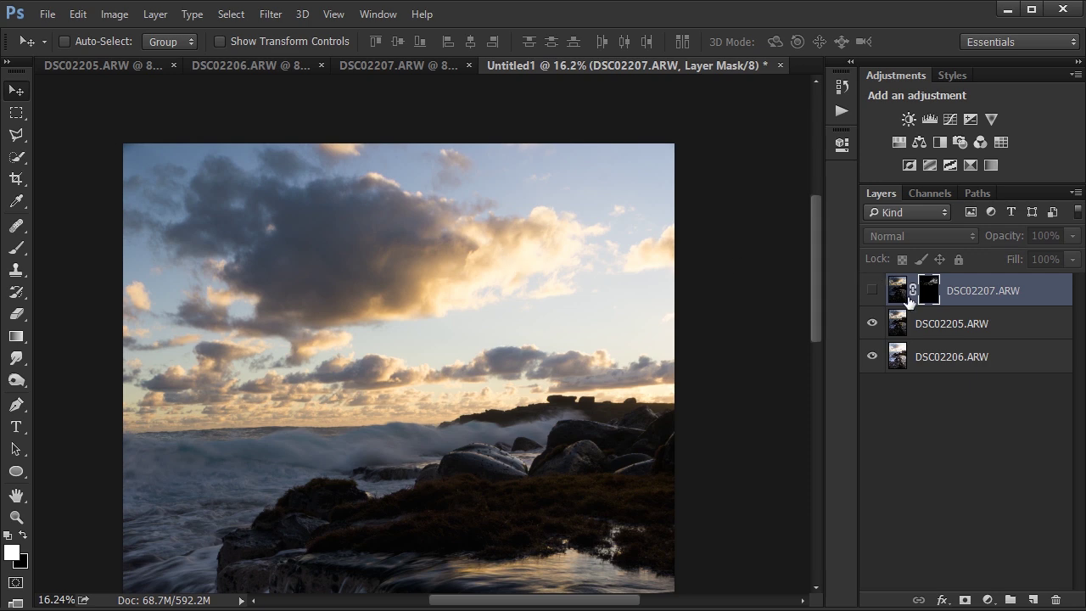
{"action": "left_click", "coordinate": [931, 332]}
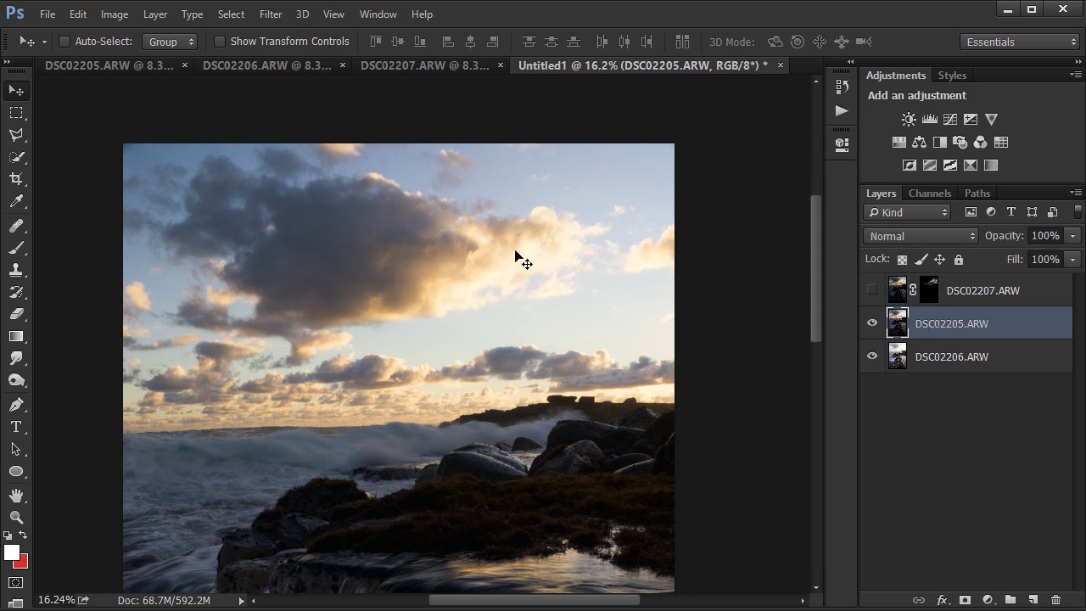
{"action": "left_click", "coordinate": [872, 292]}
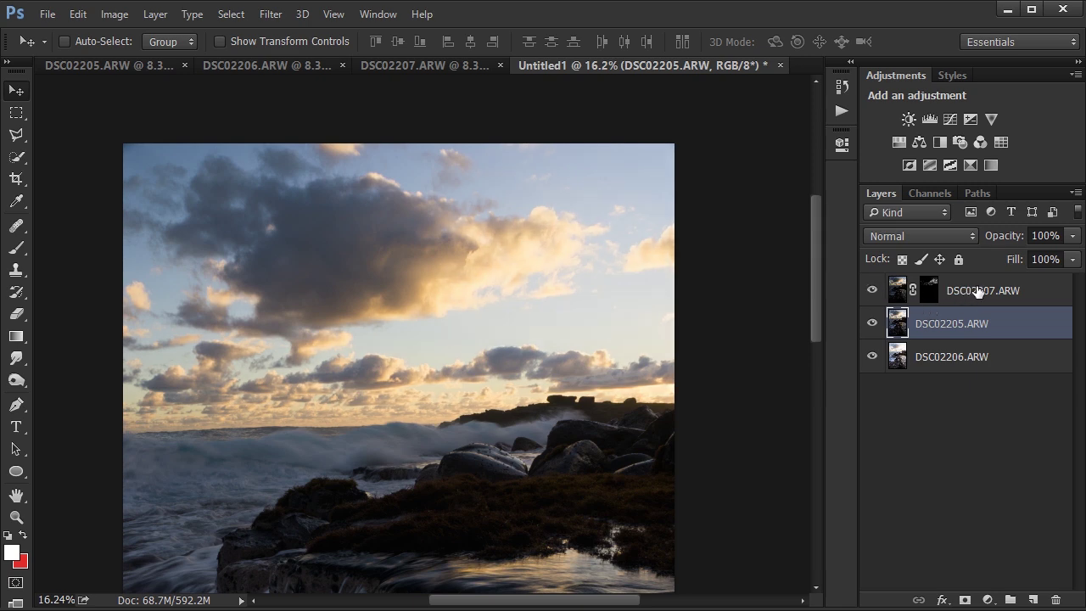
Step: View the DSC02207.ARW layer mask on its own, then return to the normal image view
{"action": "left_click", "coordinate": [978, 292]}
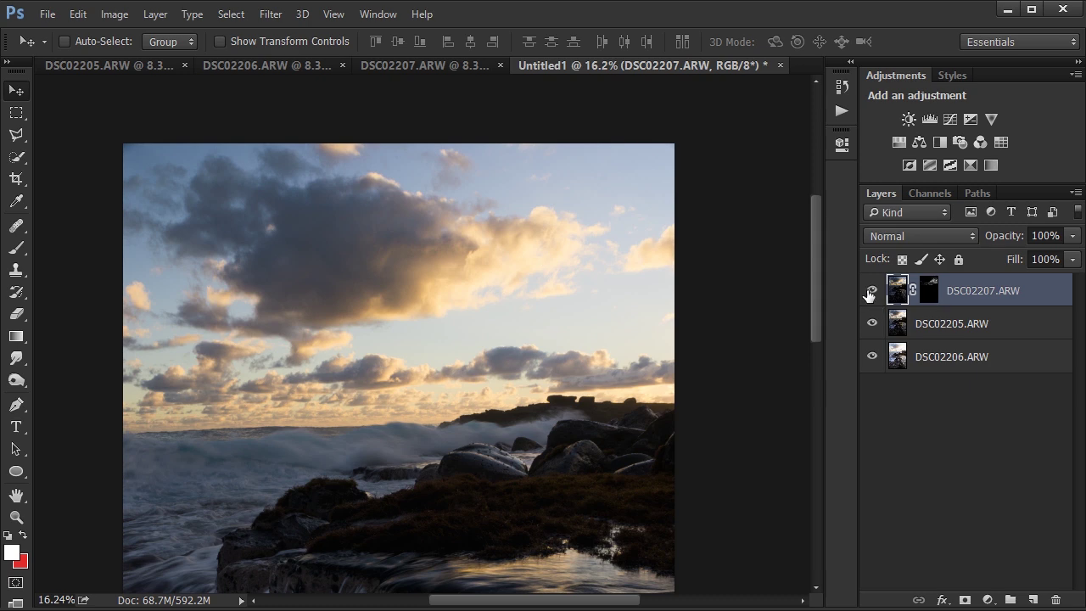
{"action": "left_click", "coordinate": [931, 296], "text": "alt"}
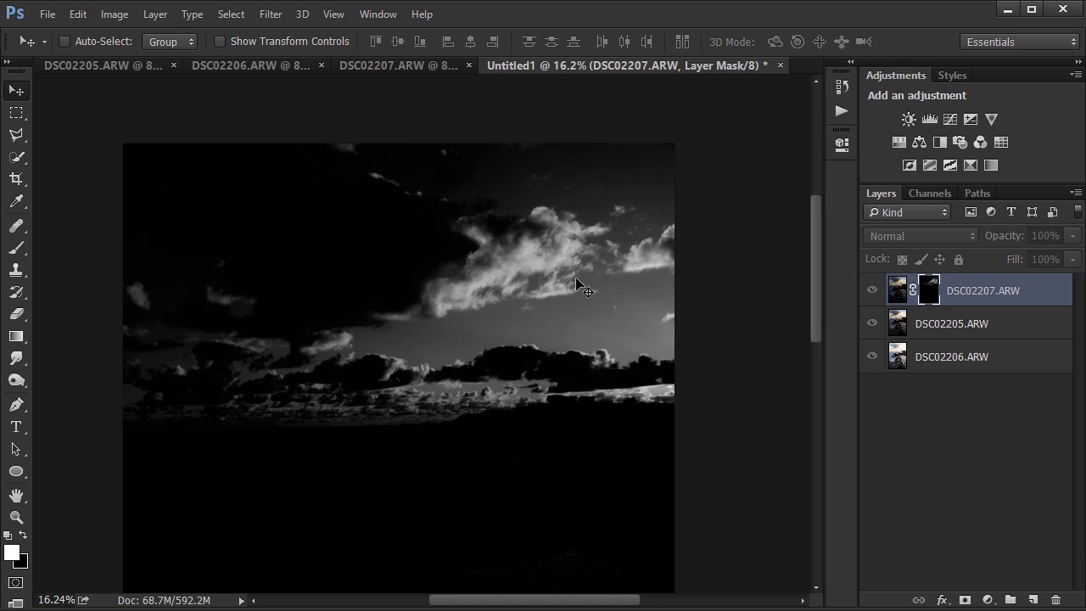
{"action": "left_click", "coordinate": [924, 293], "text": "alt"}
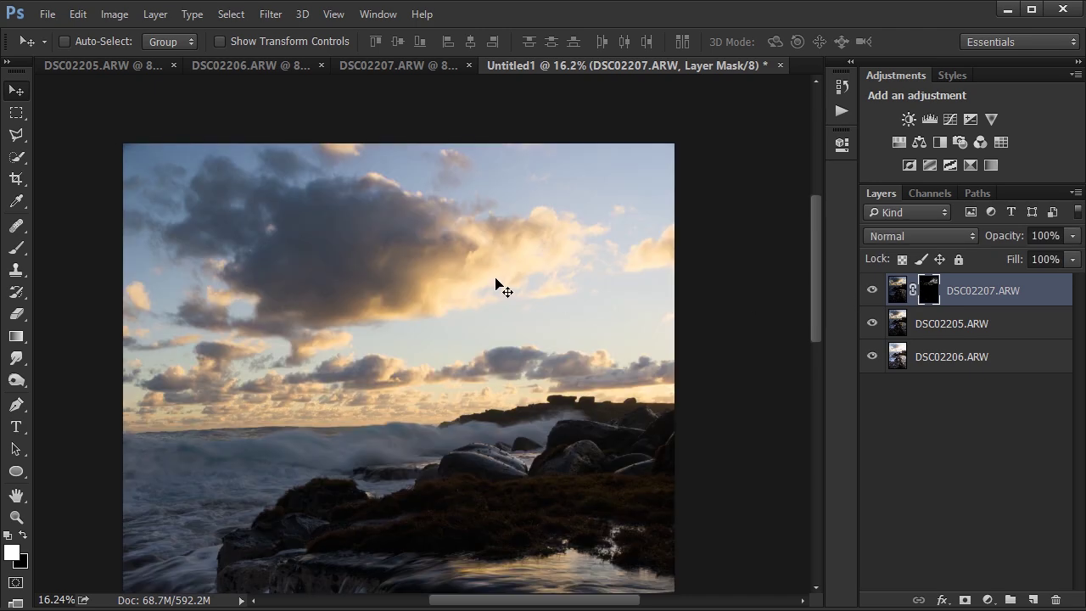
Step: Select DSC02205.ARW, load the Brights 2 channel as a selection, and apply it as that layer's mask in the normal composite view
{"action": "left_click_drag", "start_coordinate": [496, 352], "coordinate": [495, 218]}
{"action": "scroll", "coordinate": [502, 251], "scroll_direction": "down", "scroll_amount": 3}
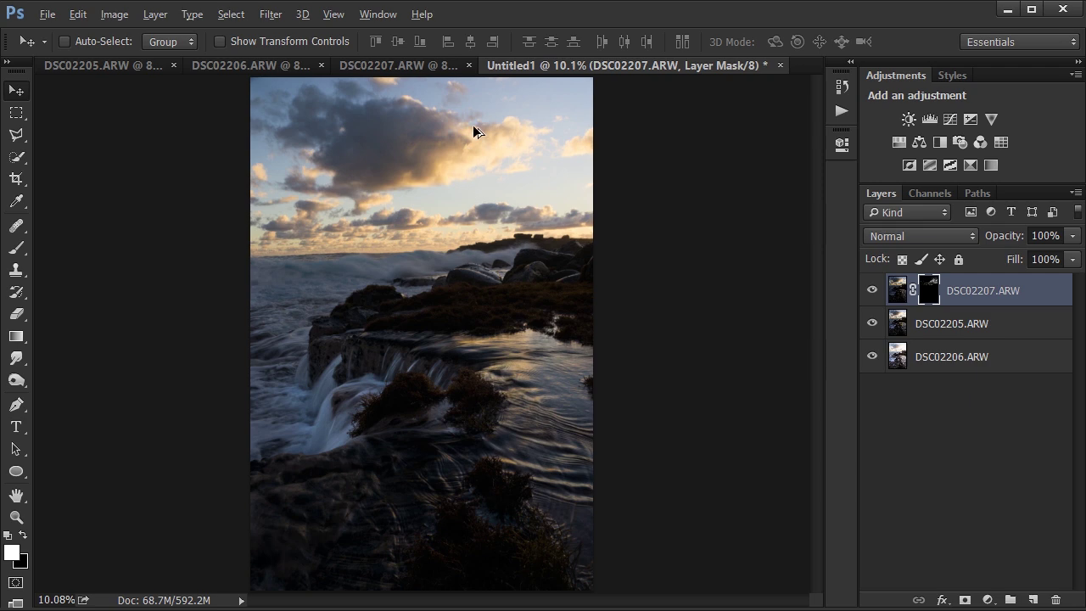
{"action": "key", "text": "alt"}
{"action": "left_click", "coordinate": [946, 328]}
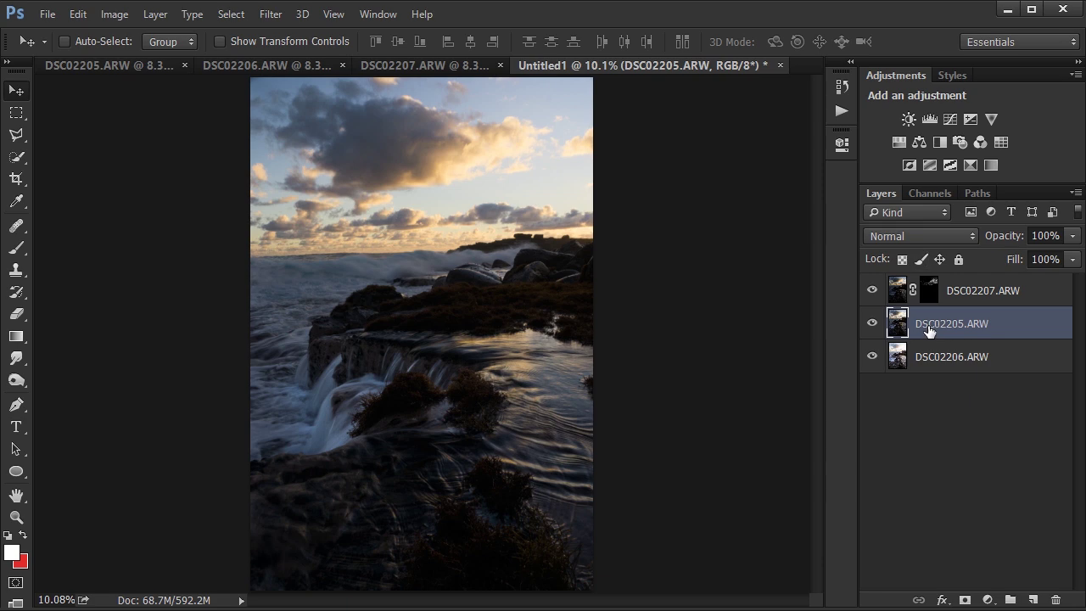
{"action": "left_click", "coordinate": [927, 194]}
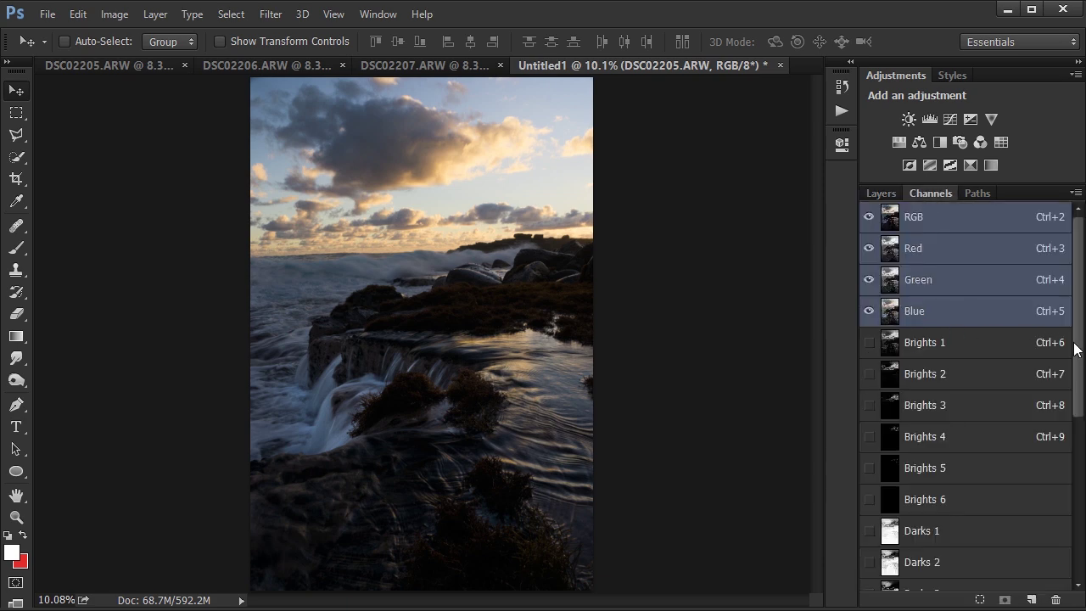
{"action": "left_click_drag", "start_coordinate": [1075, 348], "coordinate": [1078, 380]}
{"action": "left_click", "coordinate": [929, 318]}
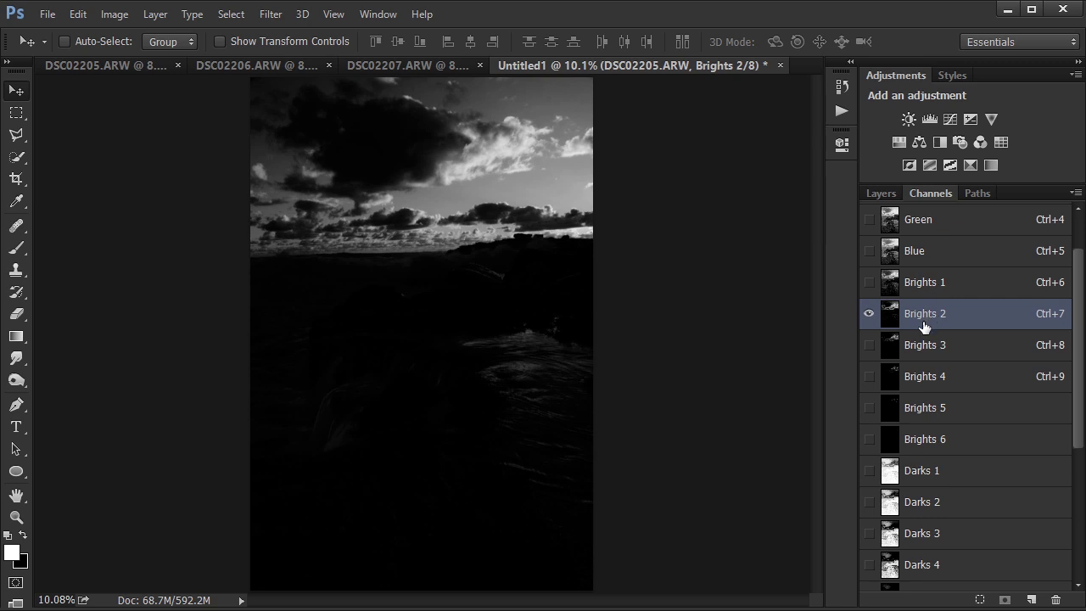
{"action": "left_click_drag", "start_coordinate": [921, 325], "coordinate": [890, 317]}
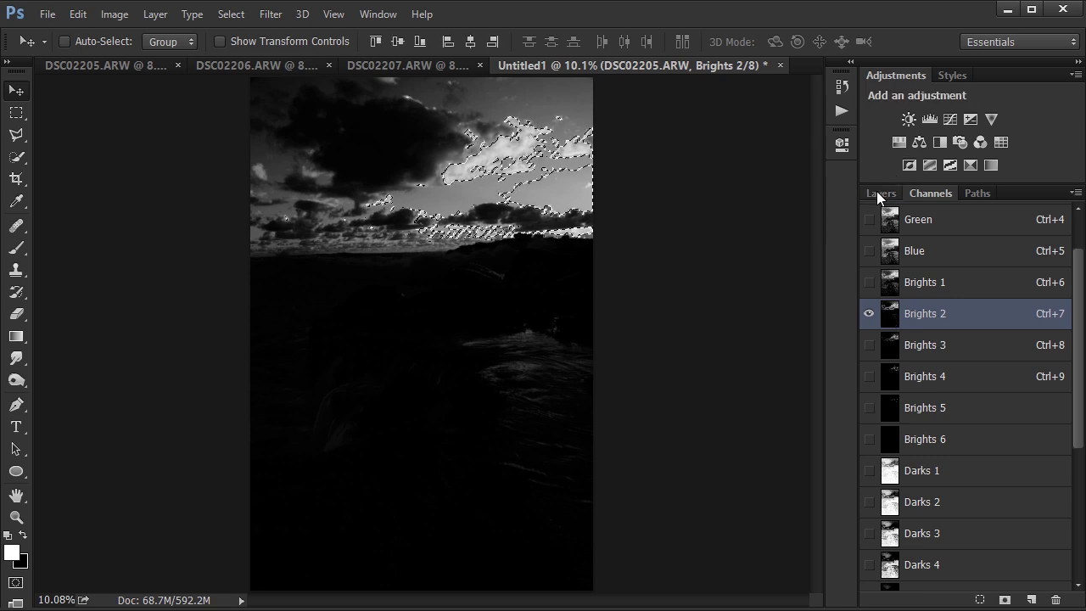
{"action": "left_click", "coordinate": [878, 194]}
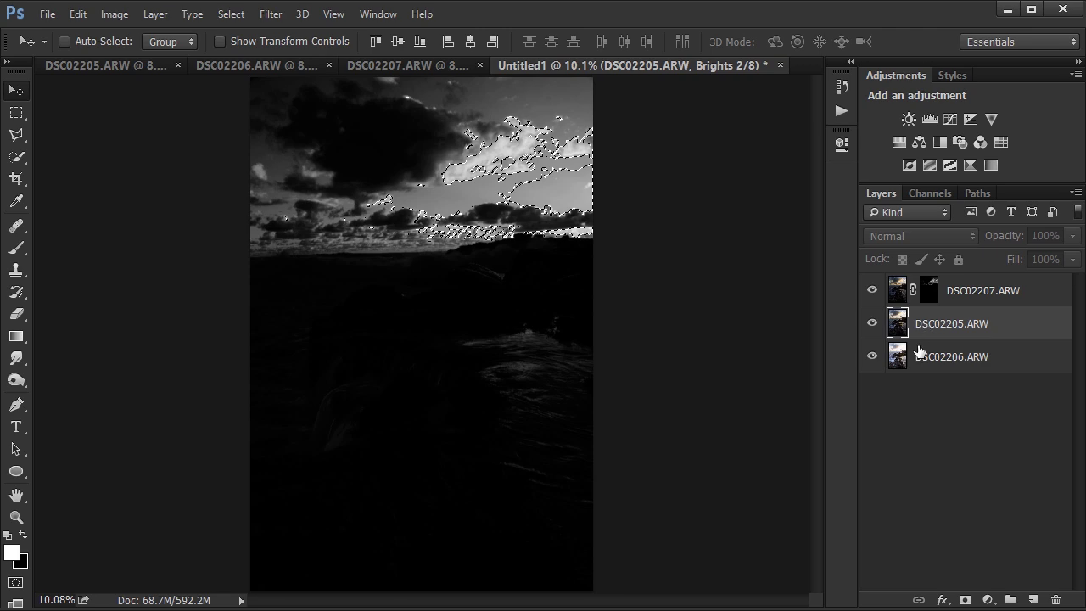
{"action": "key", "text": "ctrl+2"}
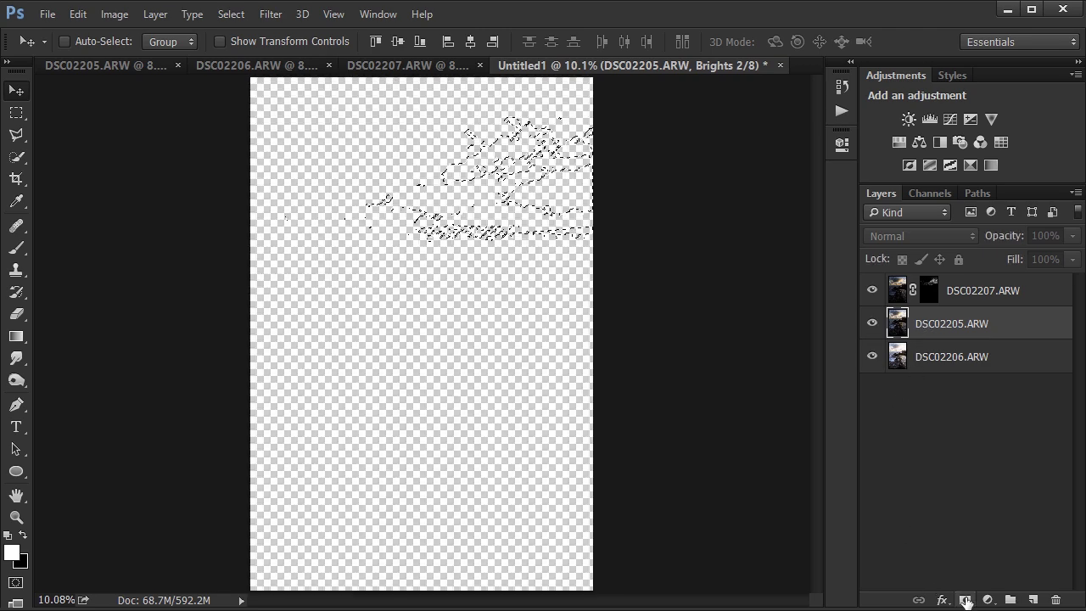
{"action": "left_click", "coordinate": [964, 600]}
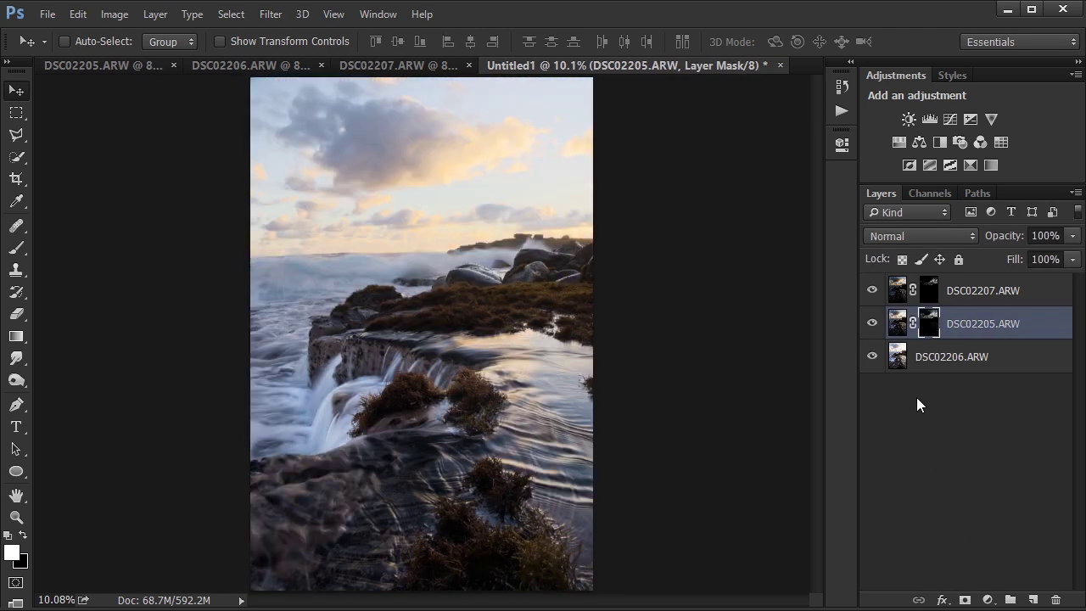
Step: Inspect the blended foreground up close, examine the DSC02205.ARW layer mask on its own, and return to the normal image view
{"action": "scroll", "coordinate": [449, 286], "scroll_direction": "up", "scroll_amount": 3}
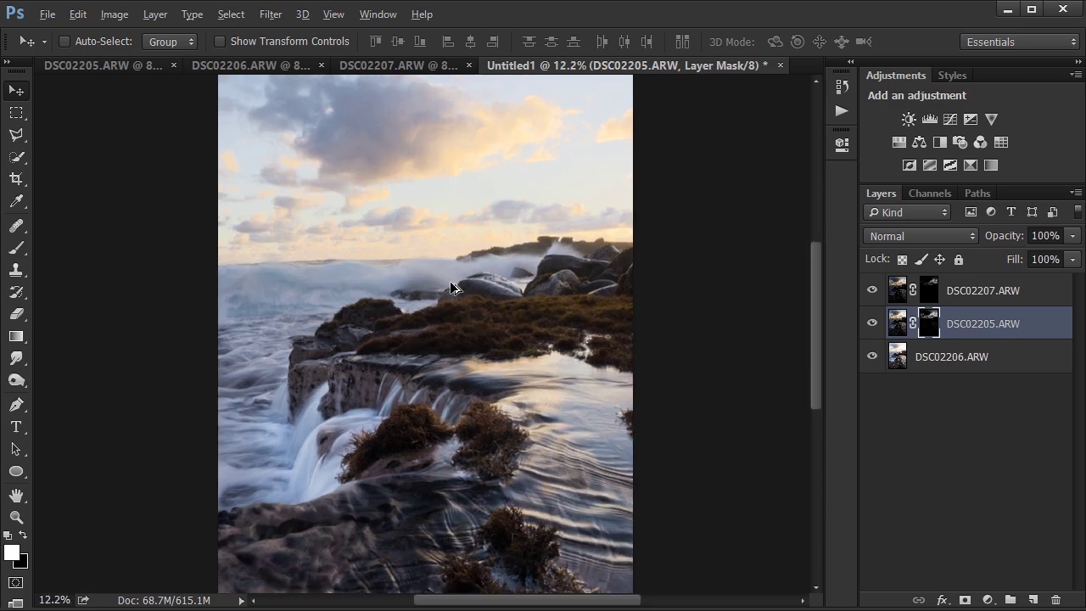
{"action": "left_click_drag", "start_coordinate": [502, 434], "coordinate": [512, 187]}
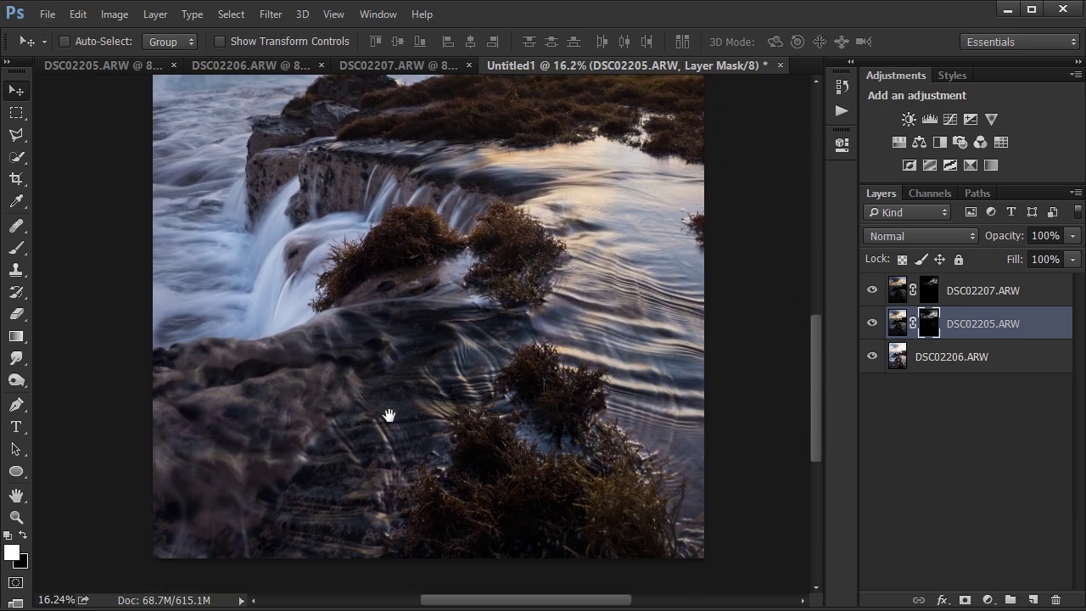
{"action": "left_click_drag", "start_coordinate": [484, 250], "coordinate": [499, 367]}
{"action": "left_click", "coordinate": [924, 324], "text": "alt"}
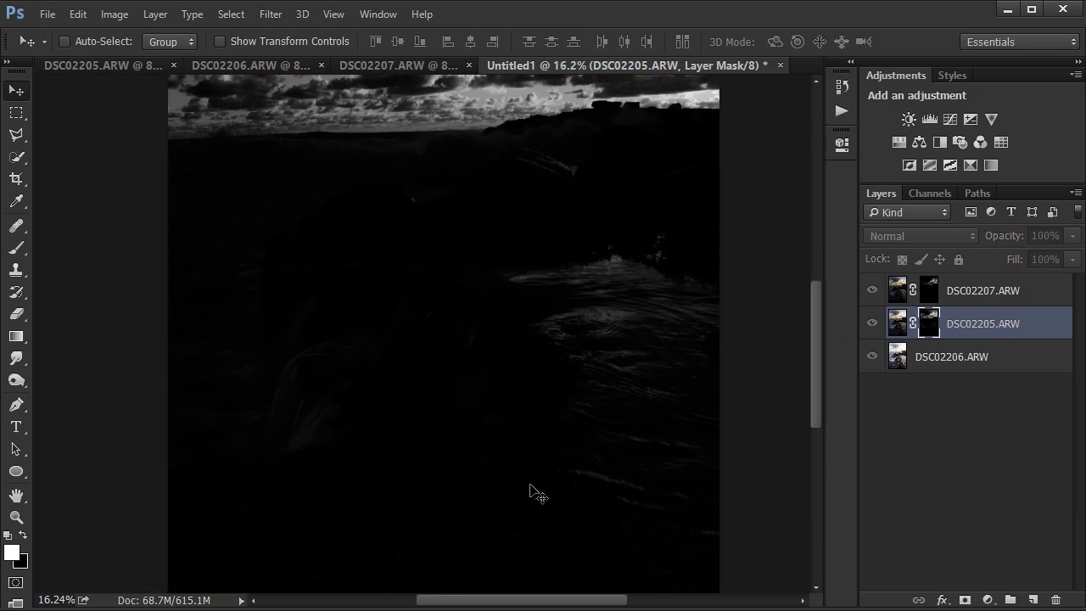
{"action": "left_click_drag", "start_coordinate": [535, 493], "coordinate": [555, 317]}
{"action": "left_click_drag", "start_coordinate": [460, 322], "coordinate": [415, 396]}
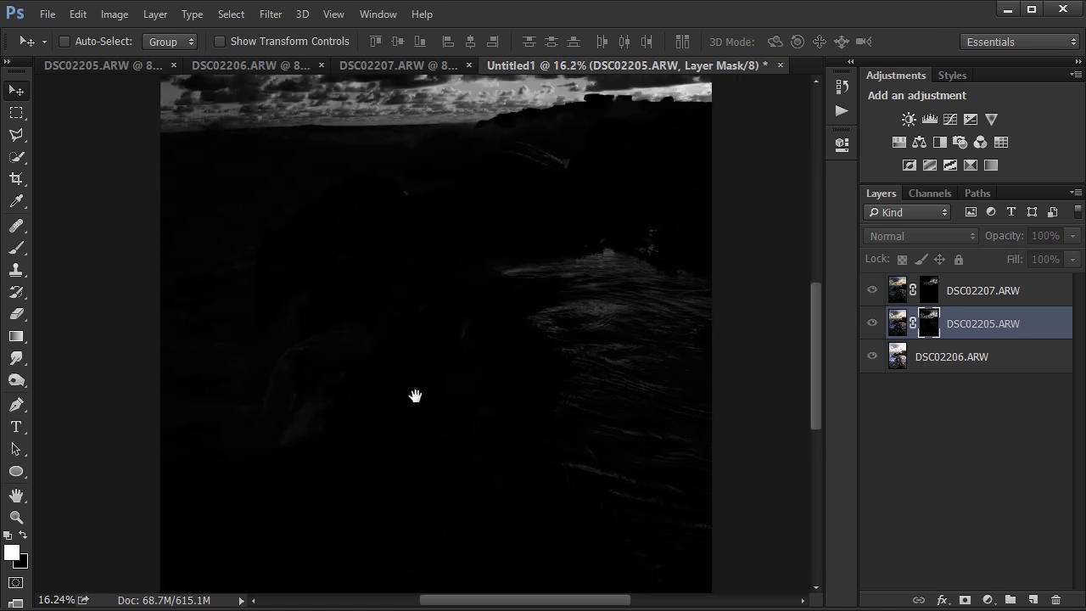
{"action": "left_click_drag", "start_coordinate": [612, 214], "coordinate": [593, 356]}
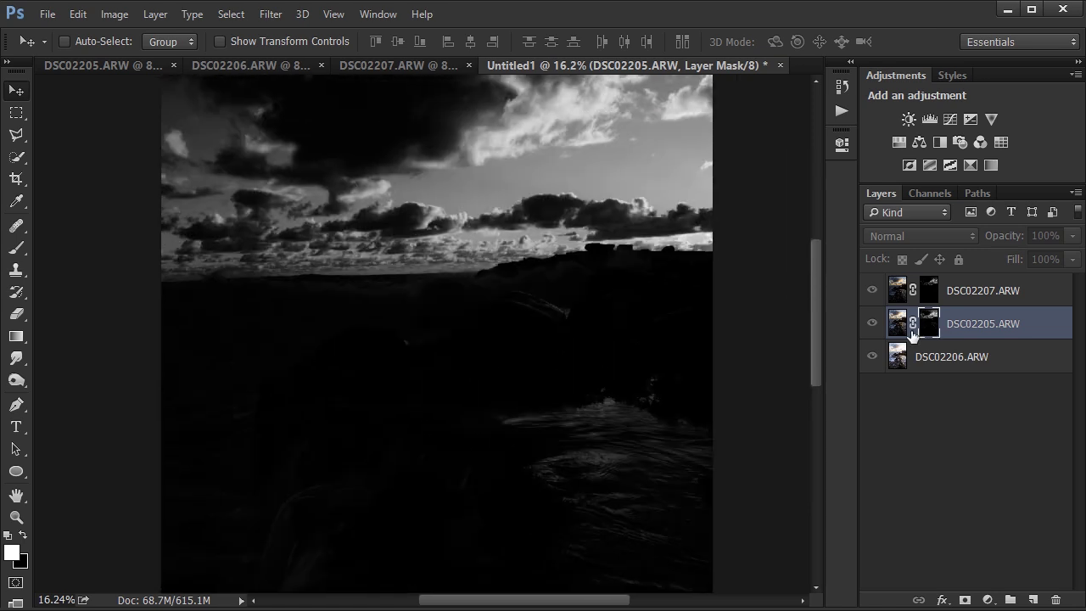
{"action": "left_click_drag", "start_coordinate": [558, 245], "coordinate": [567, 330]}
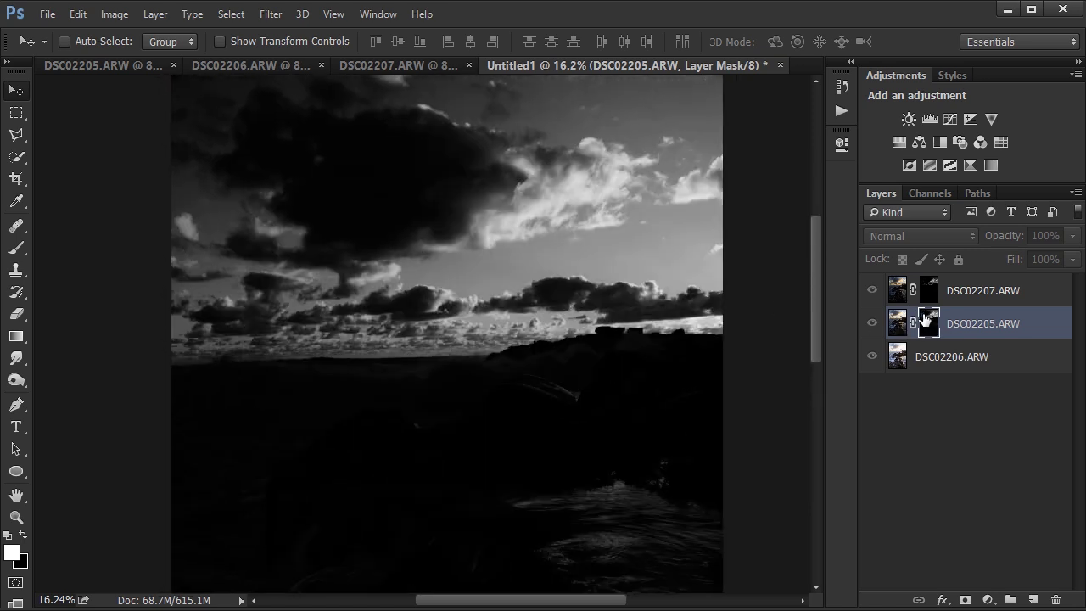
{"action": "left_click", "coordinate": [924, 319], "text": "alt"}
Step: Paint white over the large dark cloud on the DSC02205.ARW mask using a 900 px brush with 0% hardness at 21% opacity
{"action": "left_click_drag", "start_coordinate": [582, 228], "coordinate": [588, 345]}
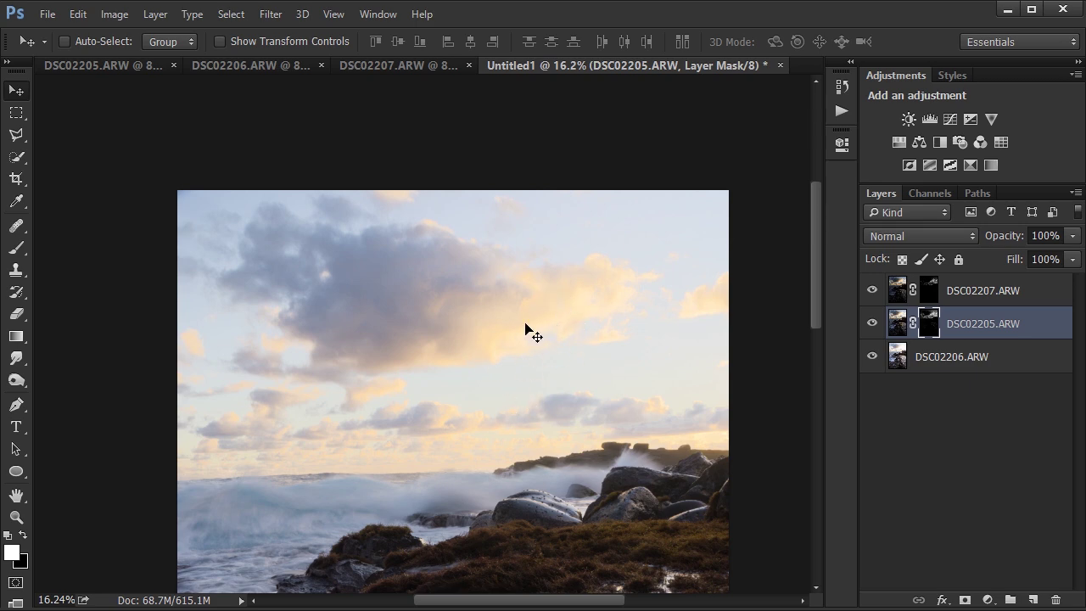
{"action": "left_click_drag", "start_coordinate": [477, 337], "coordinate": [463, 315]}
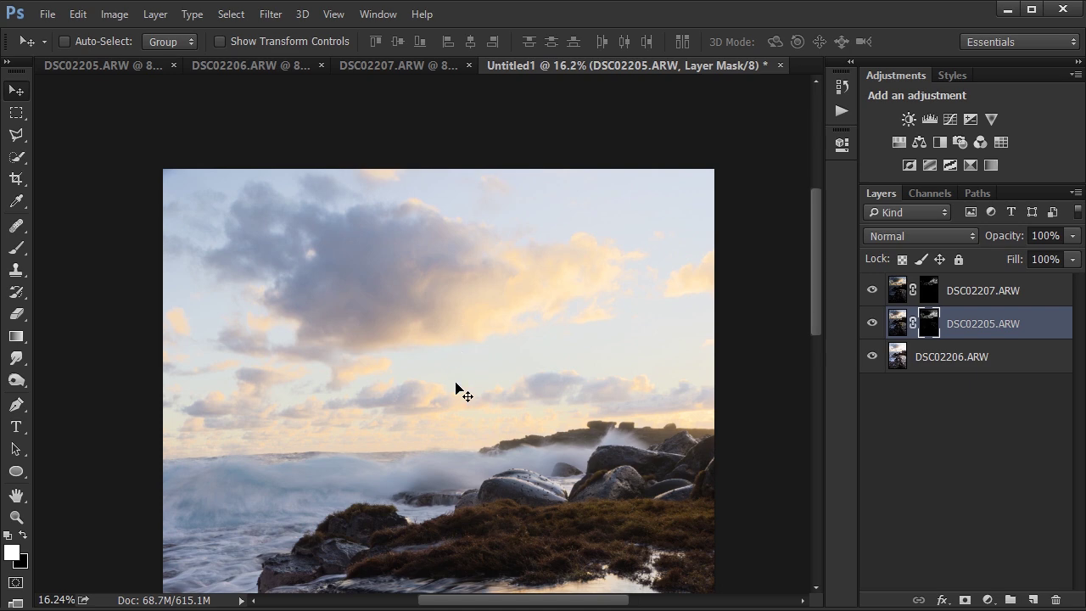
{"action": "key", "text": "b"}
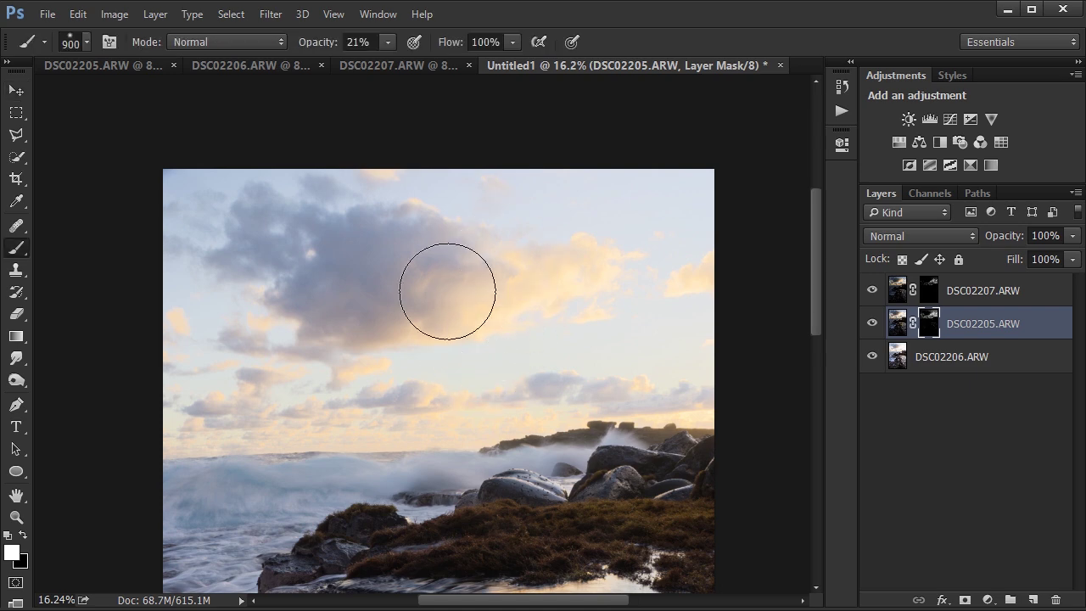
{"action": "right_click", "coordinate": [444, 285]}
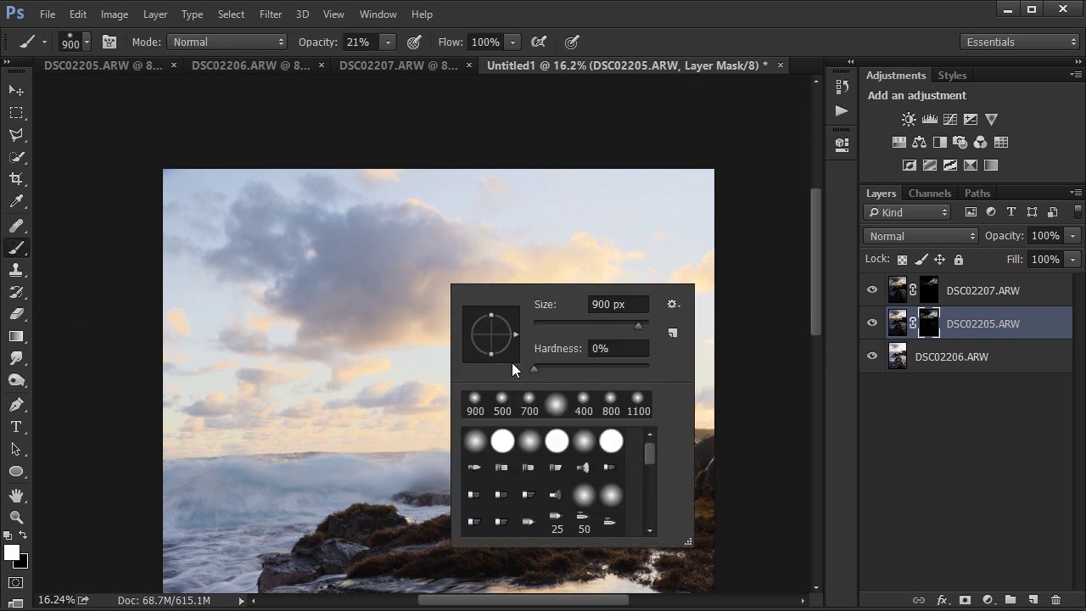
{"action": "left_click_drag", "start_coordinate": [539, 368], "coordinate": [528, 368]}
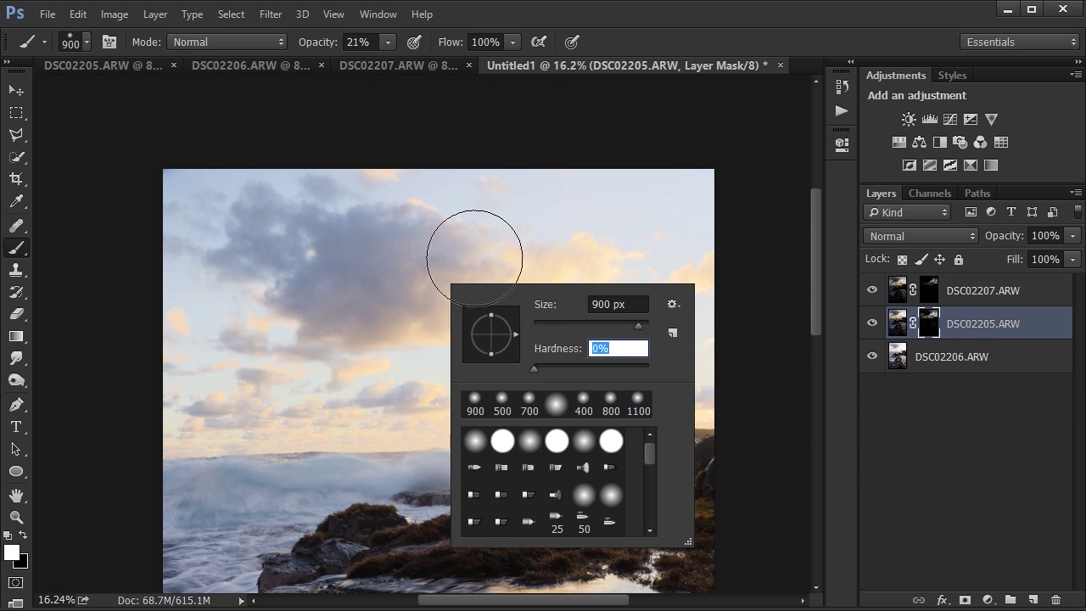
{"action": "key", "text": "Return"}
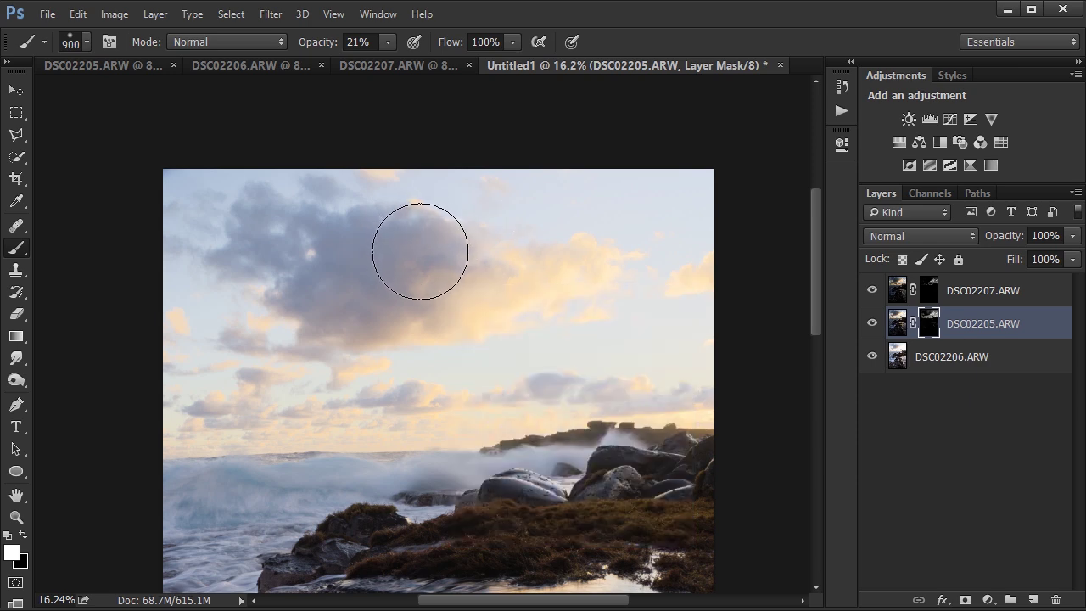
{"action": "left_click_drag", "start_coordinate": [524, 262], "coordinate": [575, 254]}
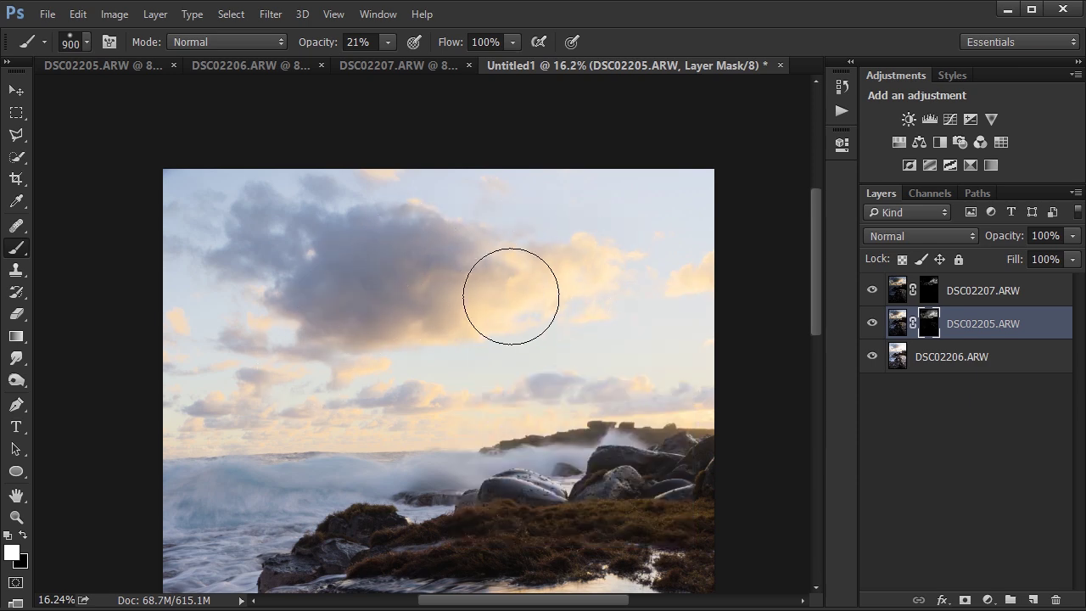
{"action": "left_click", "coordinate": [933, 329], "text": "alt"}
{"action": "left_click_drag", "start_coordinate": [528, 310], "coordinate": [365, 312]}
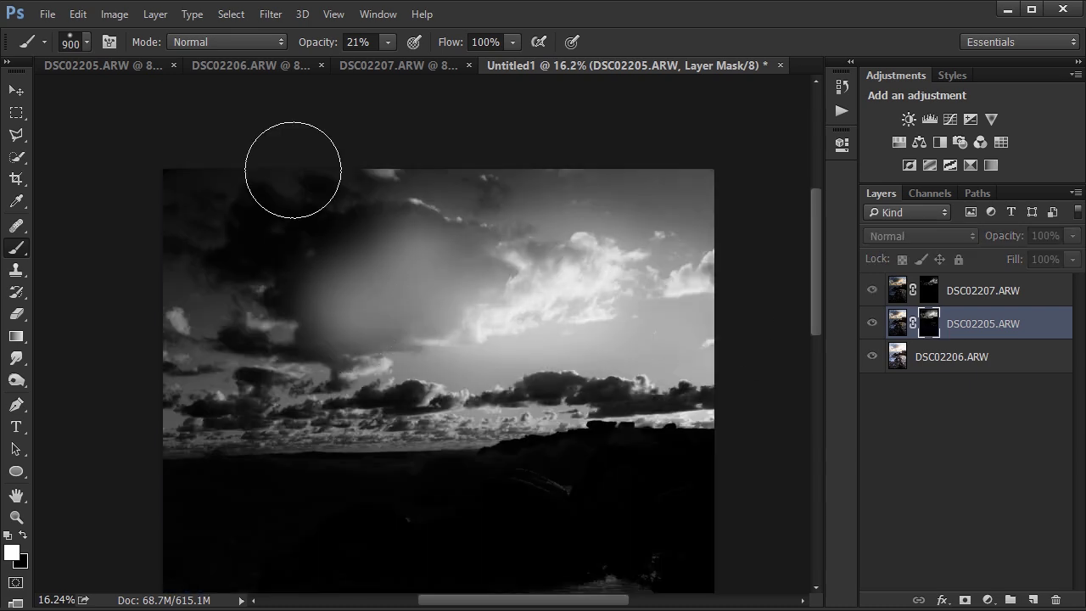
Step: Raise the brush opacity to 100% and paint the DSC02205.ARW mask white across the whole sky down to the horizon, undoing the last stray stroke
{"action": "left_click_drag", "start_coordinate": [318, 45], "coordinate": [637, 43]}
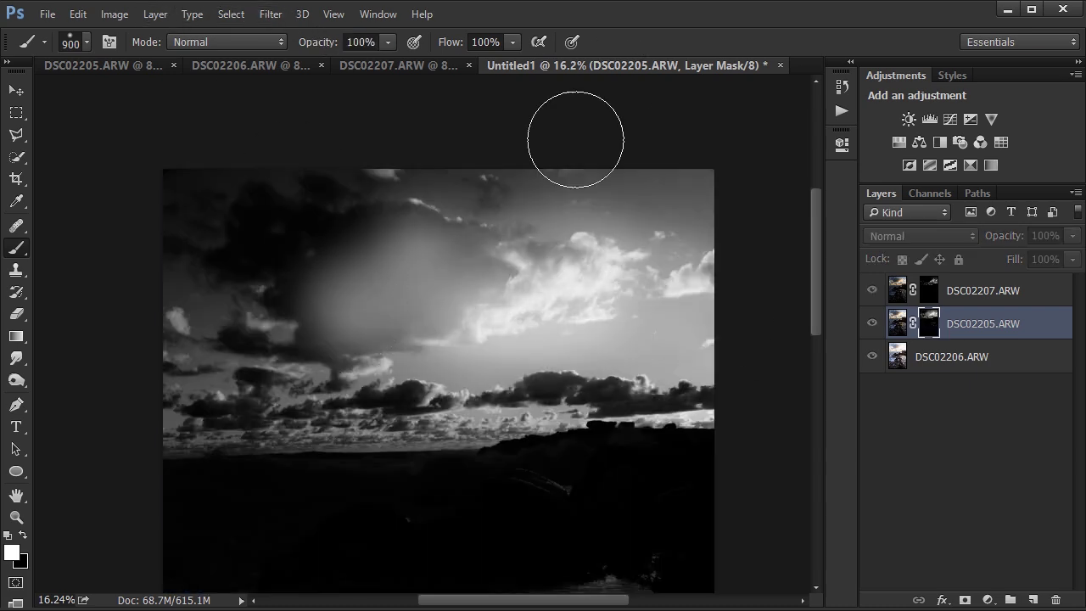
{"action": "mouse_move", "coordinate": [642, 323]}
{"action": "left_mouse_down"}
{"action": "mouse_move", "coordinate": [220, 321]}
{"action": "mouse_move", "coordinate": [224, 355]}
{"action": "mouse_move", "coordinate": [467, 347]}
{"action": "mouse_move", "coordinate": [296, 382]}
{"action": "mouse_move", "coordinate": [376, 353]}
{"action": "mouse_move", "coordinate": [379, 366]}
{"action": "mouse_move", "coordinate": [231, 392]}
{"action": "mouse_move", "coordinate": [222, 418]}
{"action": "left_mouse_up"}
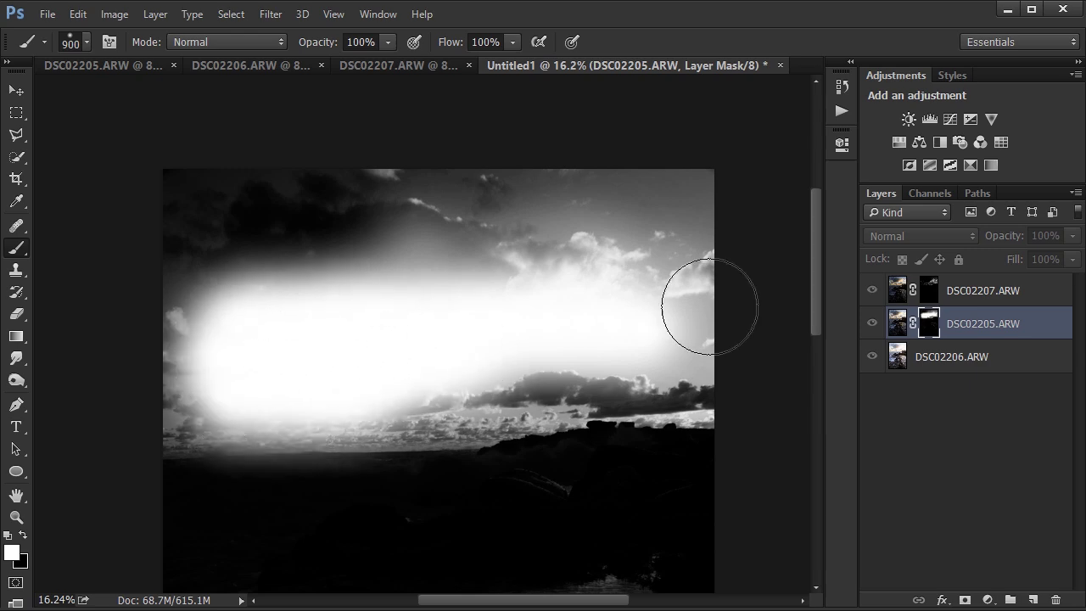
{"action": "left_click", "coordinate": [924, 324], "text": "alt"}
{"action": "mouse_move", "coordinate": [230, 356]}
{"action": "left_mouse_down"}
{"action": "mouse_move", "coordinate": [303, 359]}
{"action": "mouse_move", "coordinate": [213, 310]}
{"action": "mouse_move", "coordinate": [251, 281]}
{"action": "mouse_move", "coordinate": [439, 225]}
{"action": "mouse_move", "coordinate": [169, 189]}
{"action": "mouse_move", "coordinate": [165, 241]}
{"action": "mouse_move", "coordinate": [433, 193]}
{"action": "mouse_move", "coordinate": [278, 204]}
{"action": "mouse_move", "coordinate": [625, 193]}
{"action": "mouse_move", "coordinate": [292, 273]}
{"action": "left_mouse_up"}
{"action": "mouse_move", "coordinate": [654, 308]}
{"action": "left_mouse_down"}
{"action": "mouse_move", "coordinate": [512, 361]}
{"action": "mouse_move", "coordinate": [677, 383]}
{"action": "mouse_move", "coordinate": [585, 376]}
{"action": "mouse_move", "coordinate": [432, 402]}
{"action": "mouse_move", "coordinate": [395, 393]}
{"action": "mouse_move", "coordinate": [164, 399]}
{"action": "left_mouse_up"}
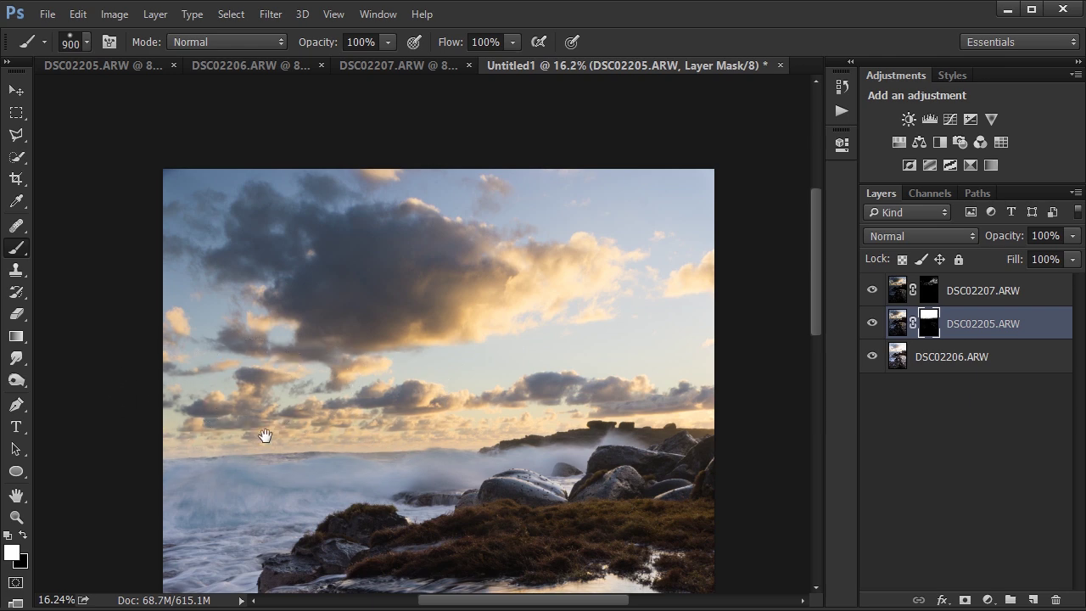
{"action": "left_click_drag", "start_coordinate": [266, 436], "coordinate": [275, 283]}
{"action": "mouse_move", "coordinate": [213, 228]}
{"action": "left_mouse_down"}
{"action": "mouse_move", "coordinate": [193, 281]}
{"action": "mouse_move", "coordinate": [574, 540]}
{"action": "mouse_move", "coordinate": [591, 514]}
{"action": "mouse_move", "coordinate": [393, 387]}
{"action": "mouse_move", "coordinate": [669, 475]}
{"action": "mouse_move", "coordinate": [570, 411]}
{"action": "left_mouse_up"}
{"action": "key", "text": "ctrl+z"}
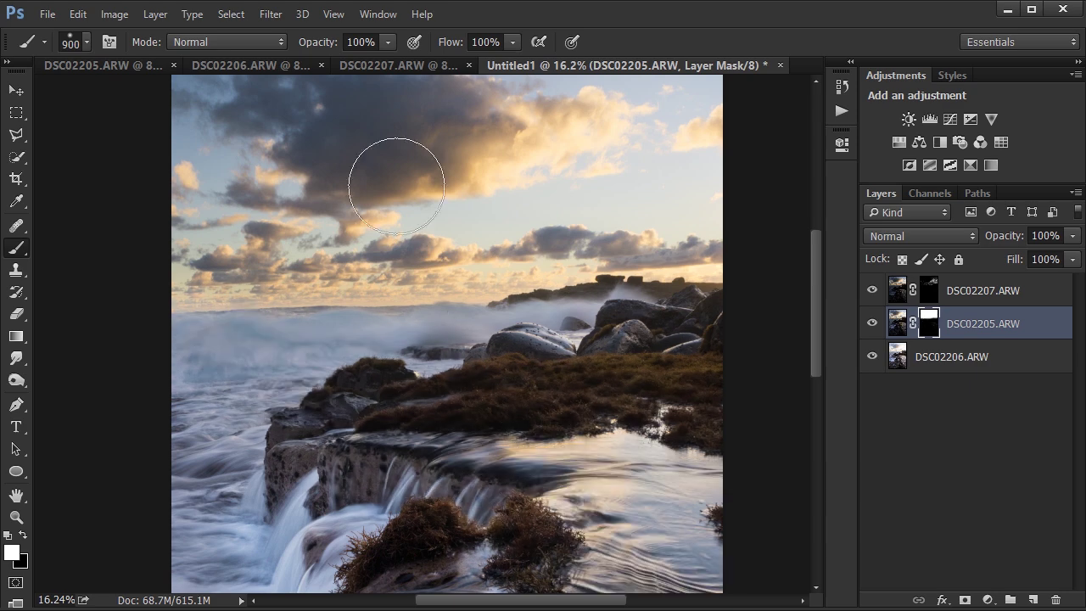
Step: View the painted DSC02205.ARW mask on its own, return to the normal image, and review the blend across the sky and foreground
{"action": "left_click_drag", "start_coordinate": [397, 235], "coordinate": [412, 310]}
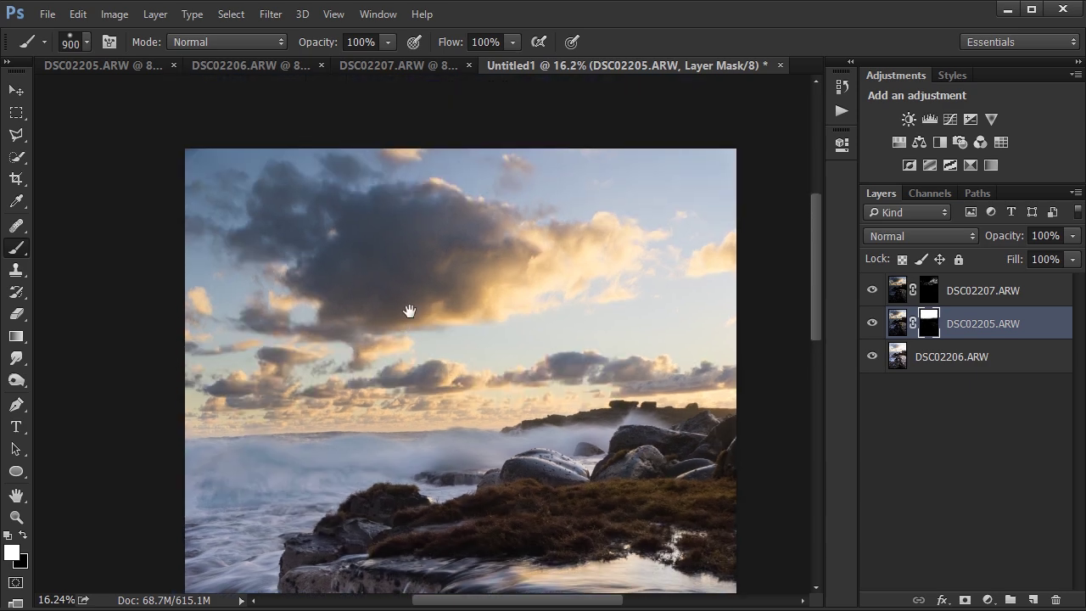
{"action": "left_click", "coordinate": [927, 327], "text": "alt"}
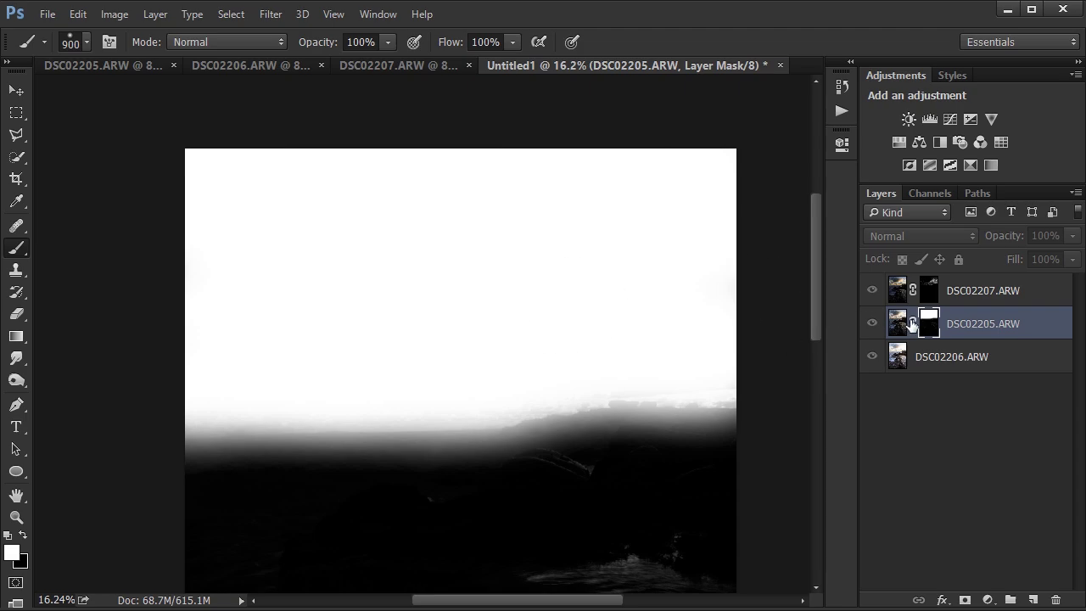
{"action": "left_click", "coordinate": [929, 323], "text": "alt"}
{"action": "left_click_drag", "start_coordinate": [497, 429], "coordinate": [505, 159]}
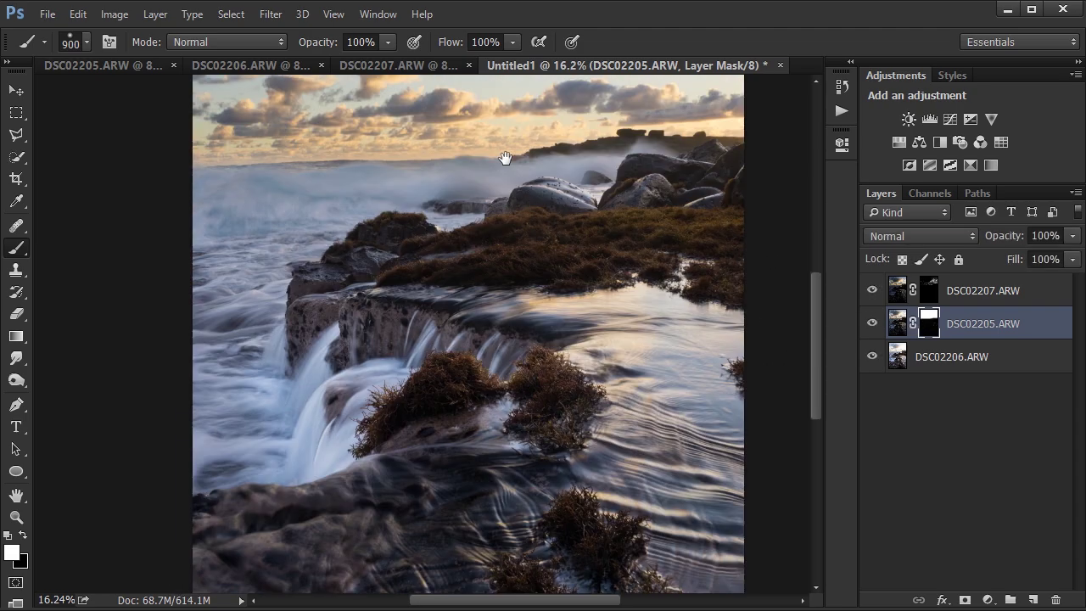
{"action": "mouse_move", "coordinate": [514, 380]}
{"action": "left_mouse_down"}
{"action": "mouse_move", "coordinate": [502, 114]}
{"action": "mouse_move", "coordinate": [515, 297]}
{"action": "mouse_move", "coordinate": [500, 412]}
{"action": "mouse_move", "coordinate": [507, 468]}
{"action": "mouse_move", "coordinate": [497, 472]}
{"action": "mouse_move", "coordinate": [509, 360]}
{"action": "left_mouse_up"}
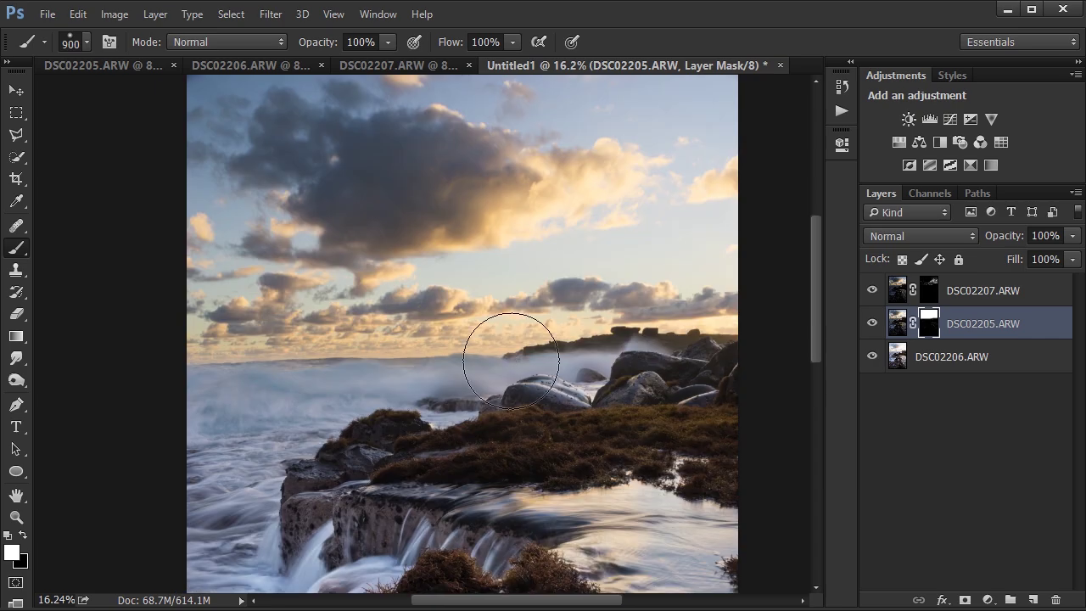
{"action": "scroll", "coordinate": [511, 361], "scroll_direction": "down", "scroll_amount": 3}
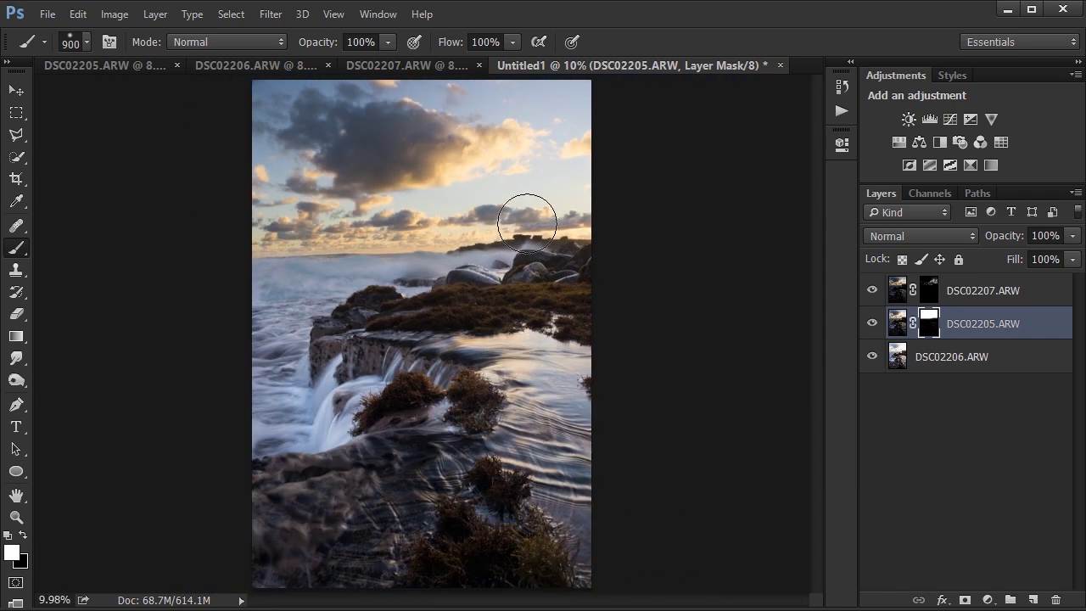
Step: Straighten the image along the sea horizon using the Crop tool's Straighten option and apply the crop
{"action": "scroll", "coordinate": [501, 203], "scroll_direction": "up", "scroll_amount": 3}
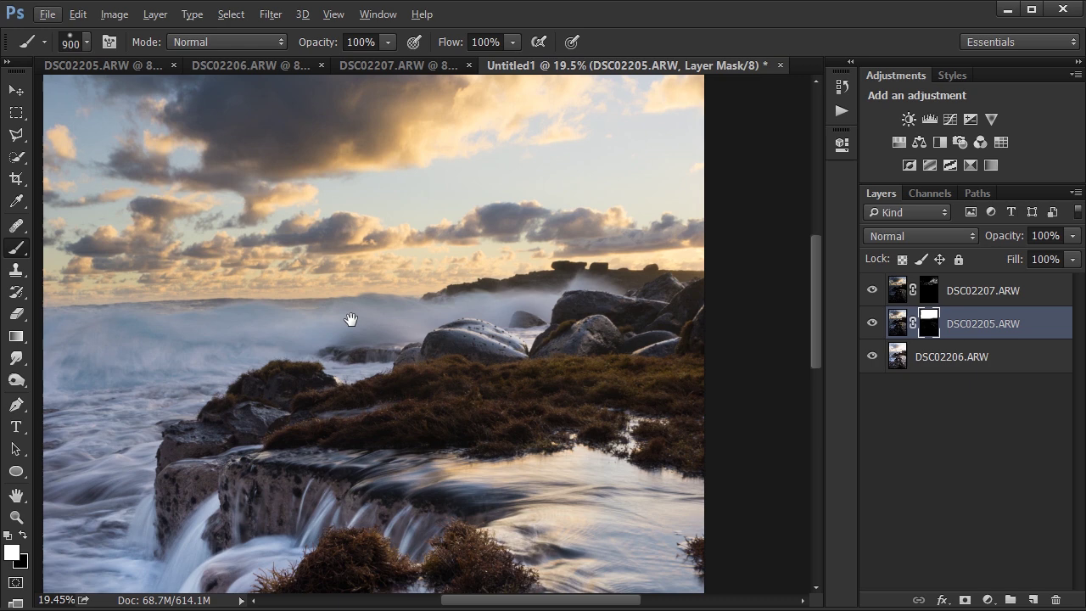
{"action": "left_click_drag", "start_coordinate": [351, 319], "coordinate": [427, 342]}
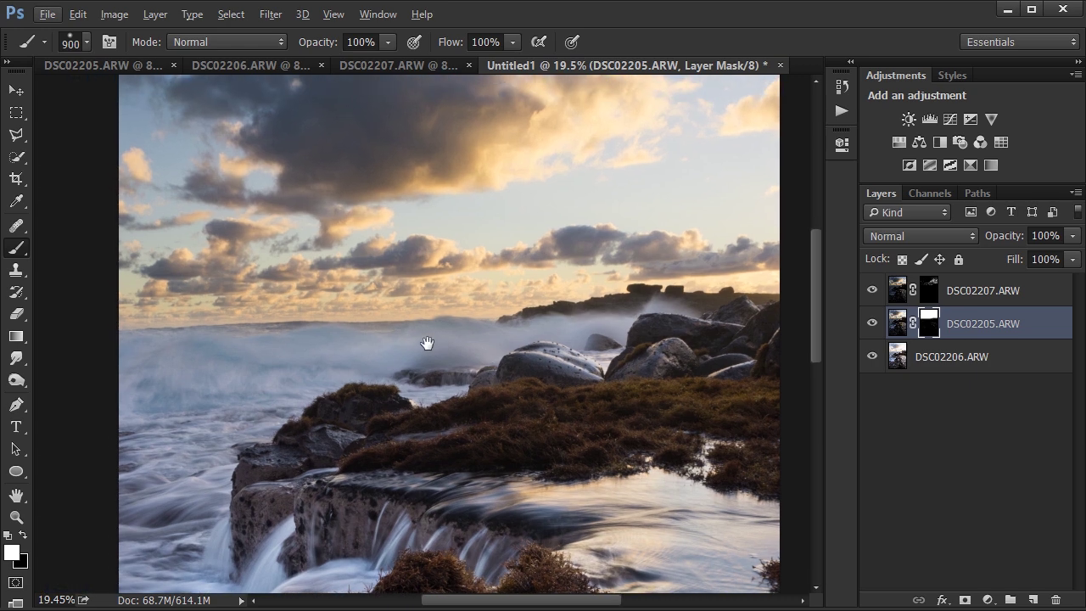
{"action": "scroll", "coordinate": [376, 306], "scroll_direction": "up", "scroll_amount": 1}
{"action": "left_click_drag", "start_coordinate": [369, 314], "coordinate": [442, 316]}
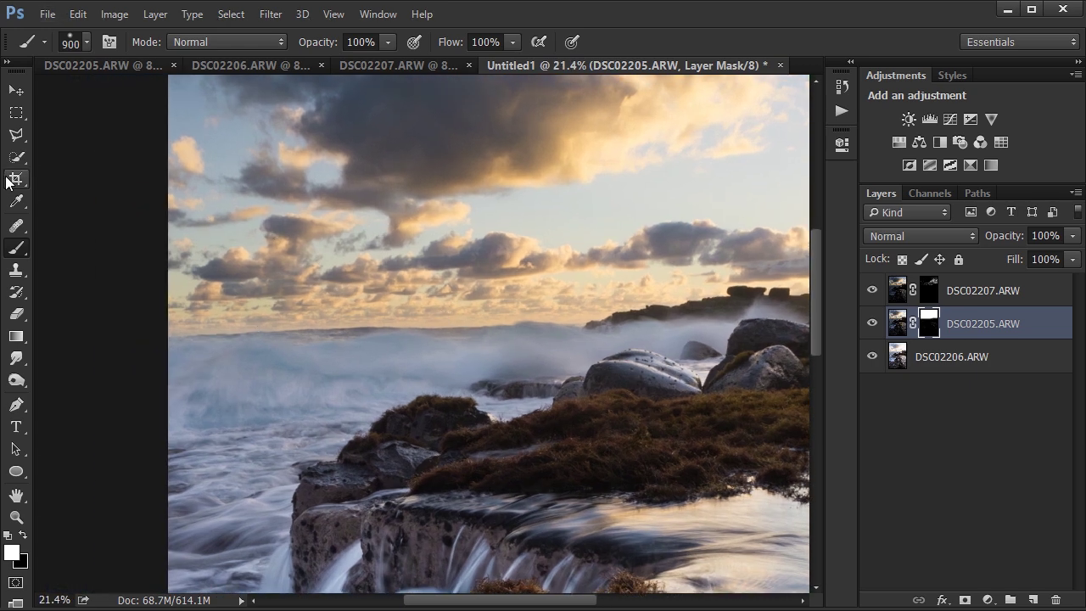
{"action": "left_click", "coordinate": [16, 178]}
{"action": "left_click", "coordinate": [408, 320]}
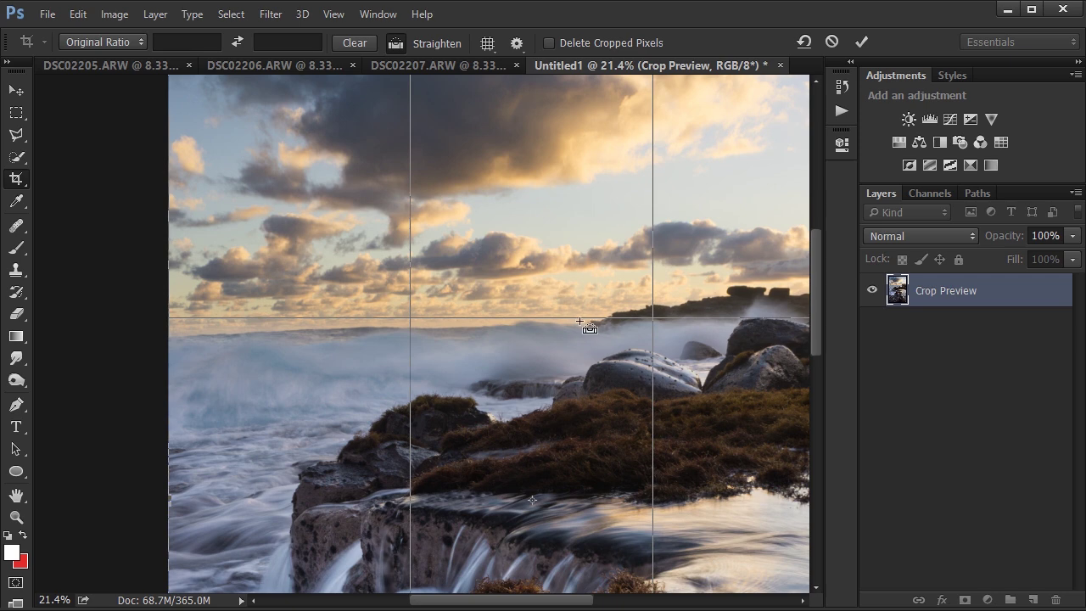
{"action": "left_click_drag", "start_coordinate": [584, 325], "coordinate": [170, 336]}
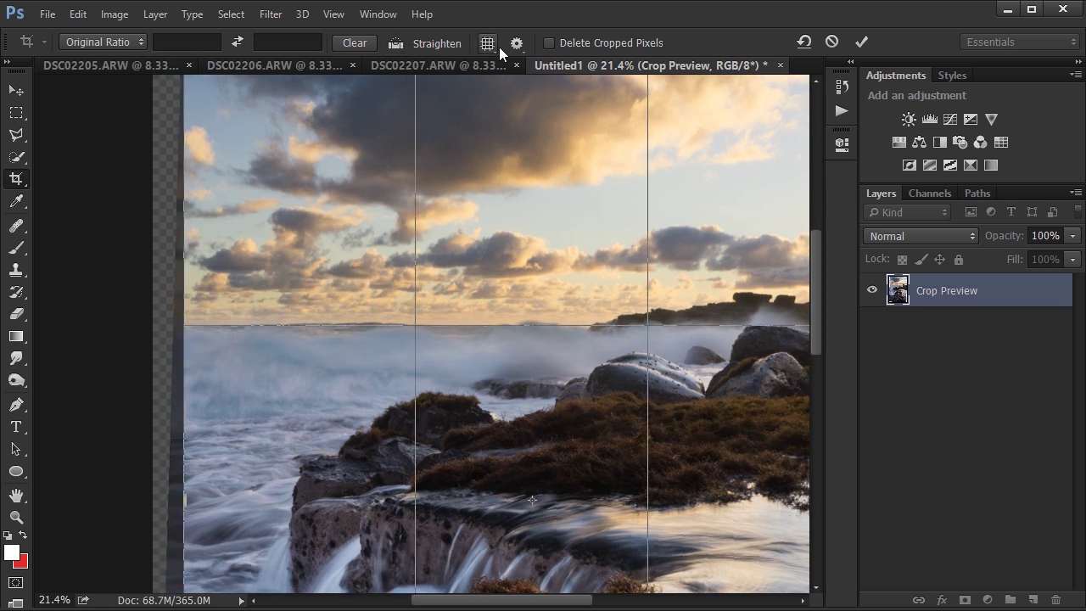
{"action": "left_click", "coordinate": [861, 43]}
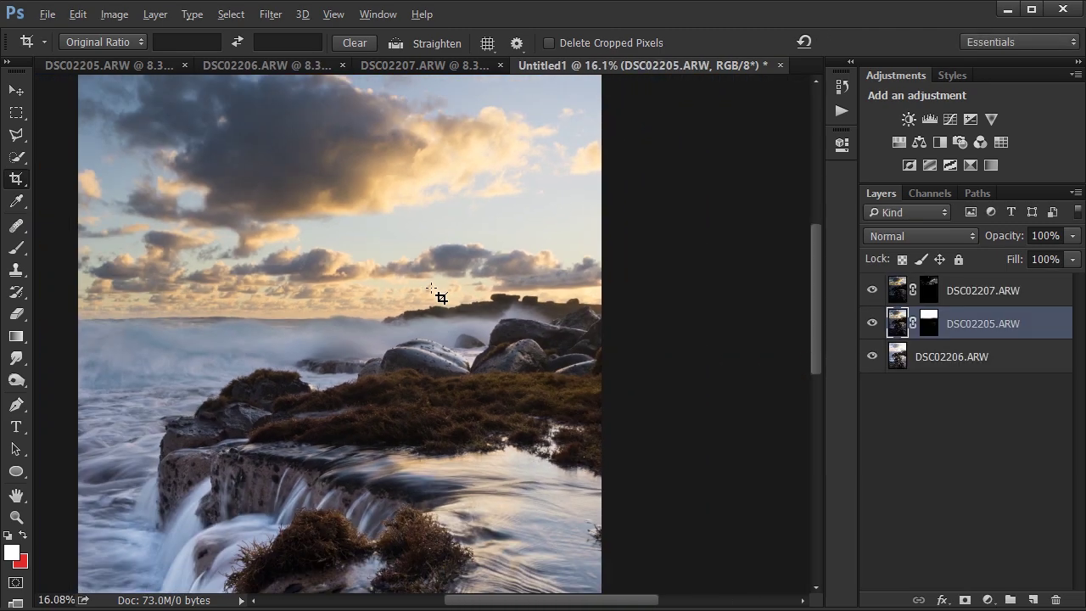
{"action": "scroll", "coordinate": [433, 293], "scroll_direction": "down", "scroll_amount": 3}
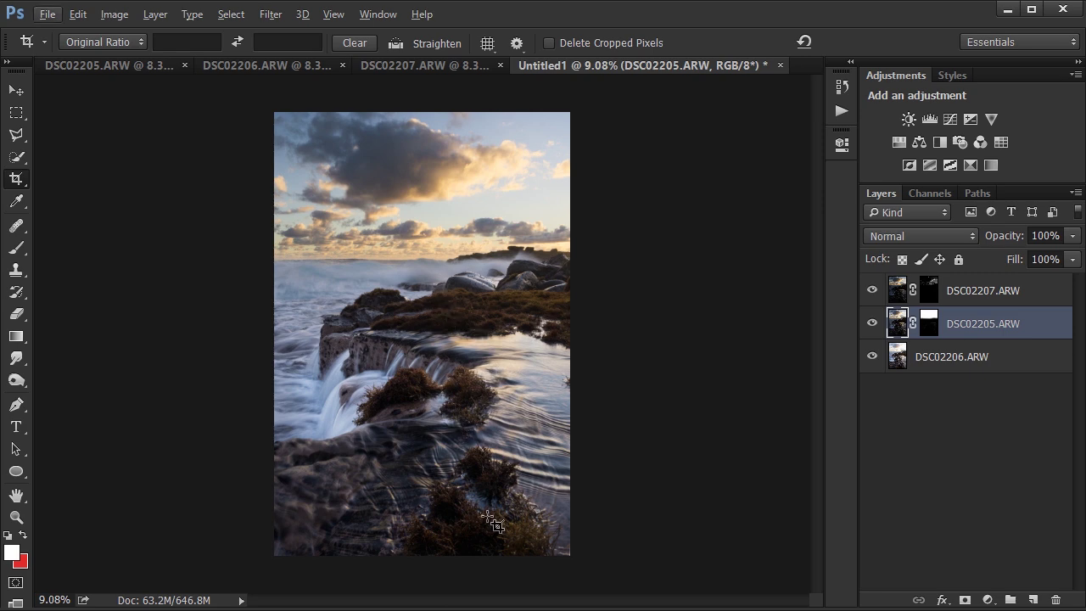
Step: Add a Curves adjustment layer directly above the DSC02206.ARW layer
{"action": "key", "text": "b"}
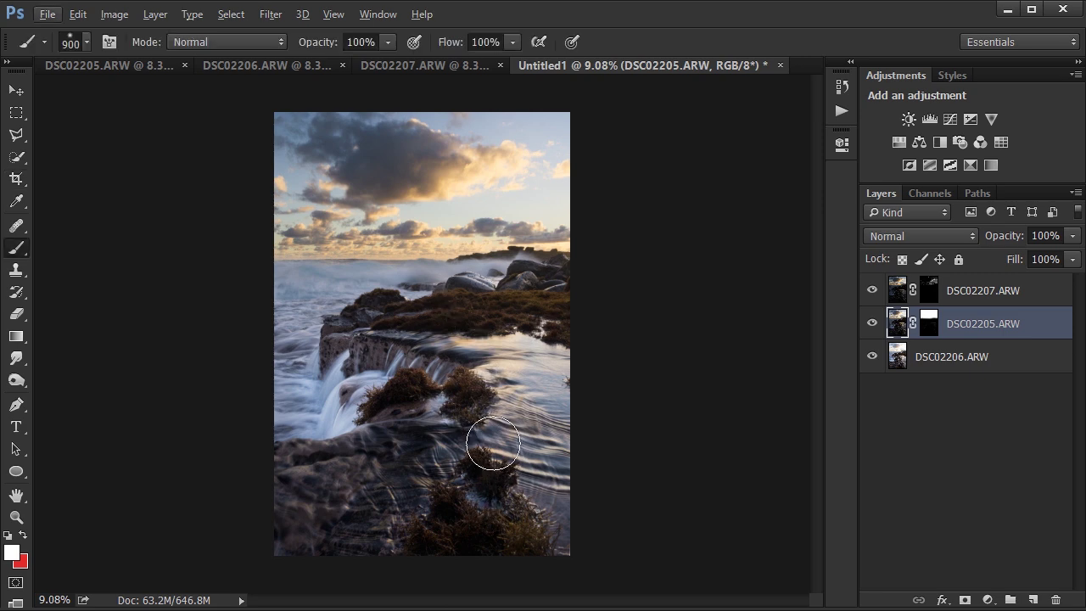
{"action": "scroll", "coordinate": [488, 491], "scroll_direction": "up", "scroll_amount": 1}
{"action": "left_click_drag", "start_coordinate": [488, 490], "coordinate": [497, 358]}
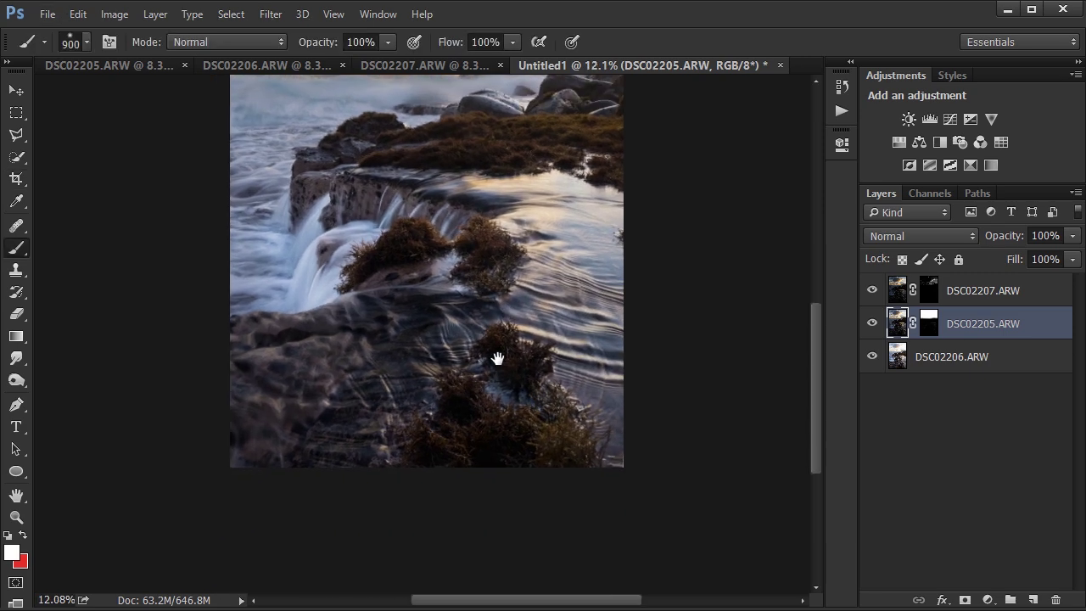
{"action": "left_click", "coordinate": [1000, 369]}
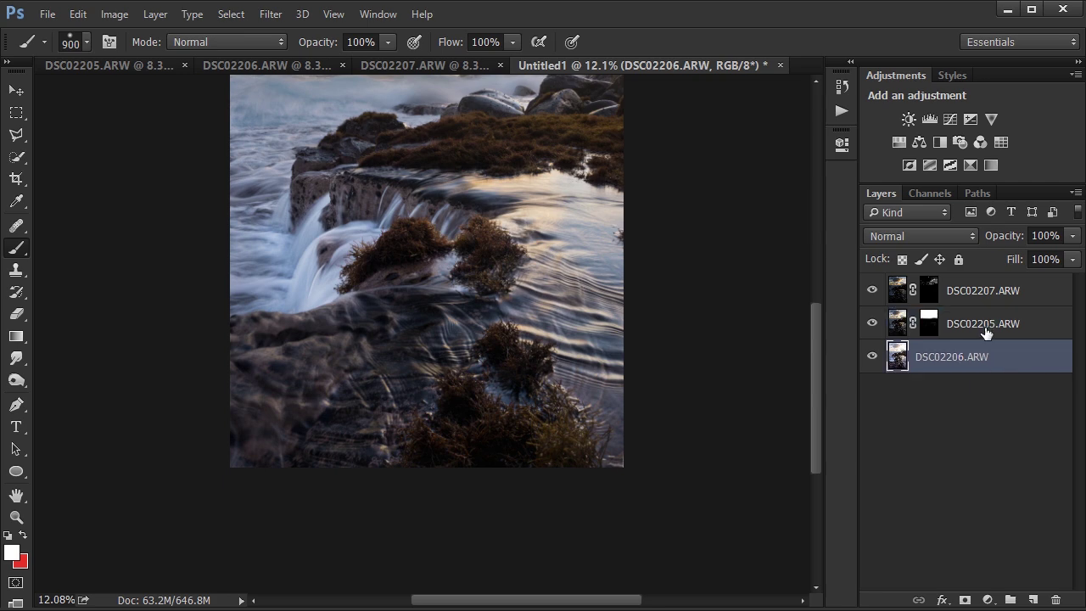
{"action": "left_click", "coordinate": [951, 121]}
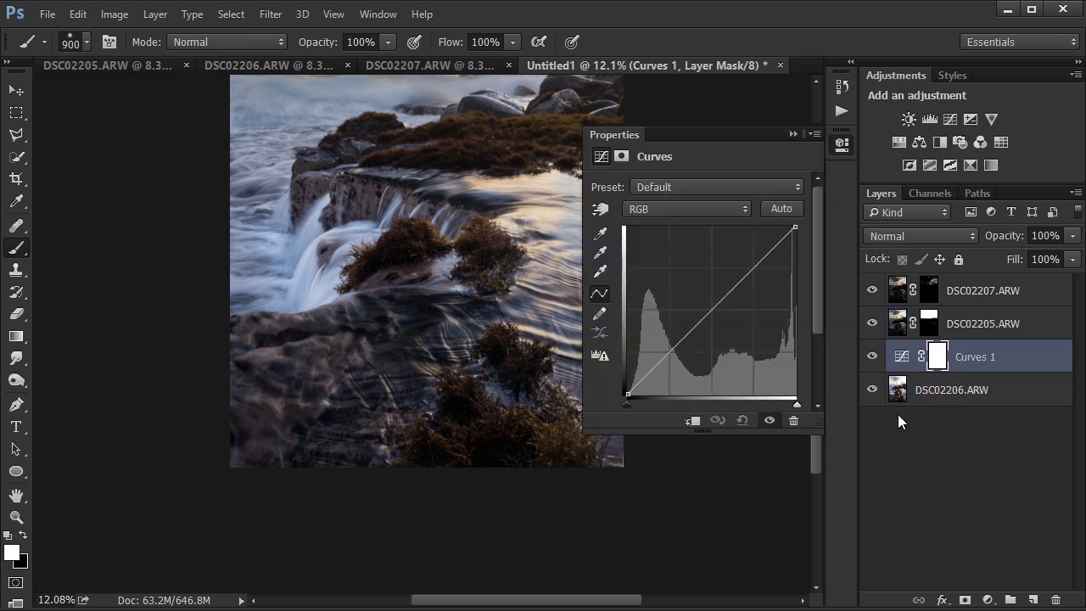
{"action": "left_click_drag", "start_coordinate": [383, 263], "coordinate": [322, 330]}
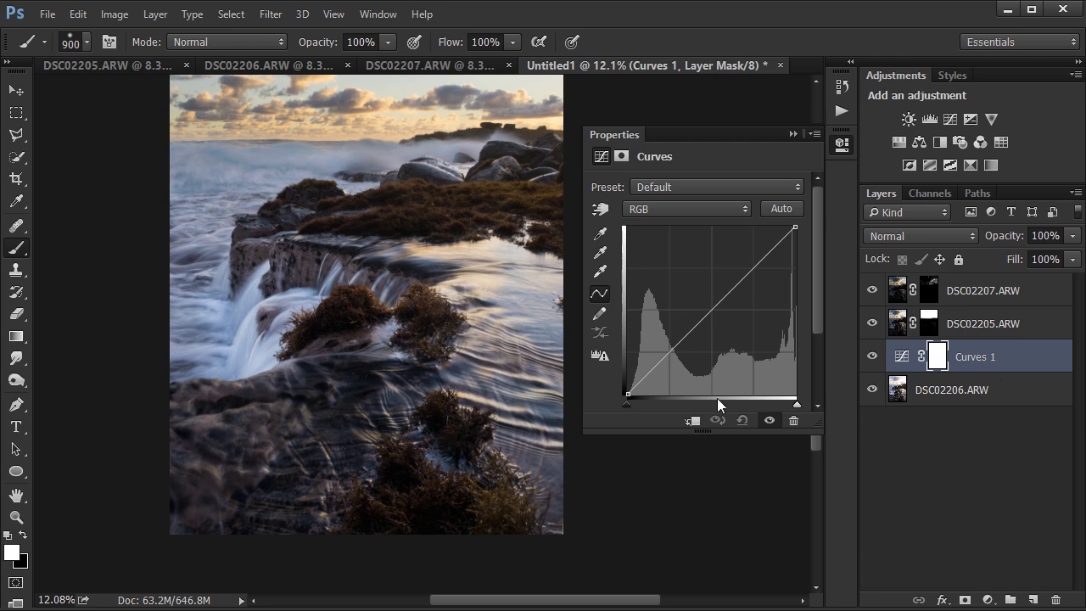
Step: Toggle the DSC02207.ARW layer off and on, and brighten Curves 1 slightly with one anchor point in the shadows and a raised midtone point
{"action": "left_click", "coordinate": [873, 294]}
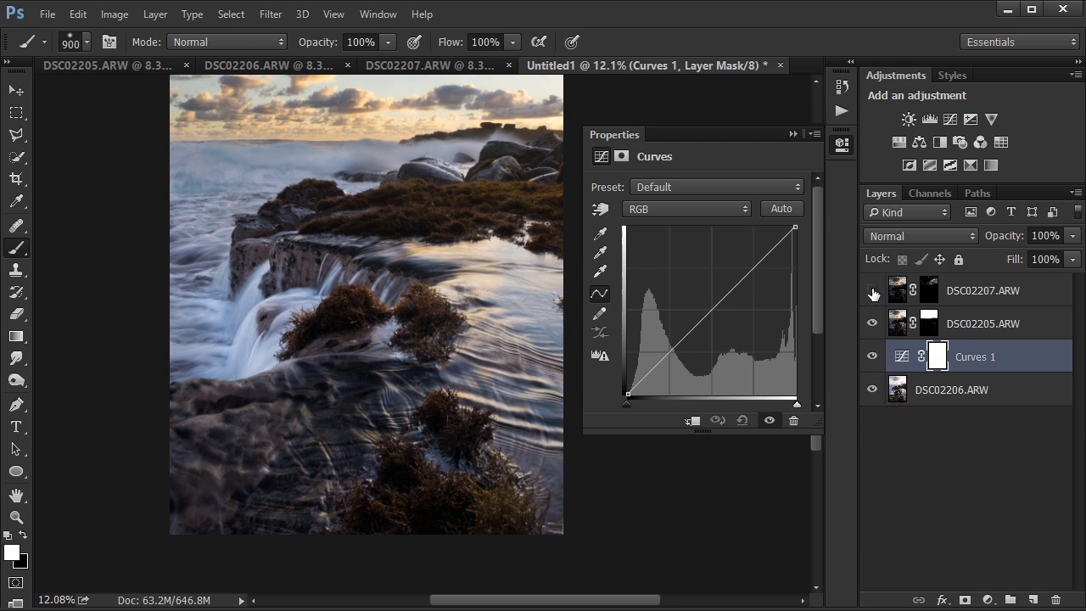
{"action": "left_click", "coordinate": [874, 294]}
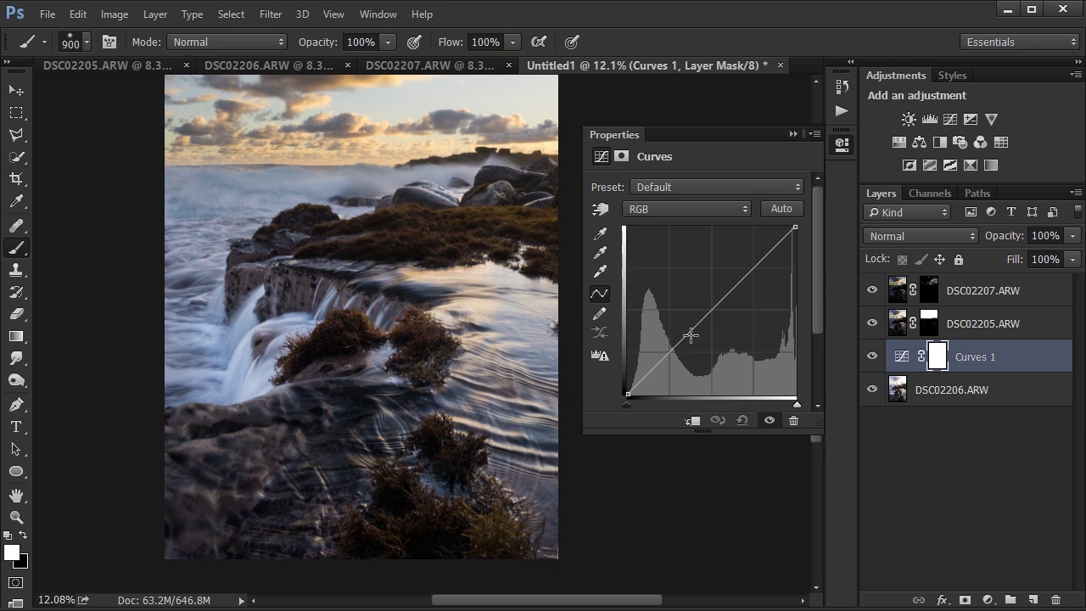
{"action": "left_click", "coordinate": [673, 344]}
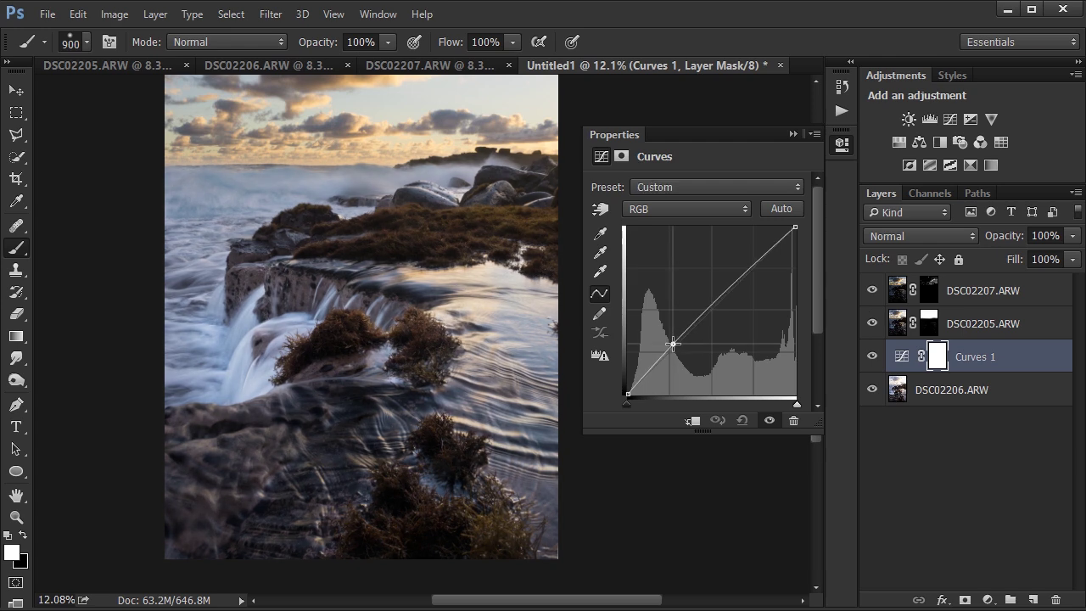
{"action": "left_click", "coordinate": [718, 295]}
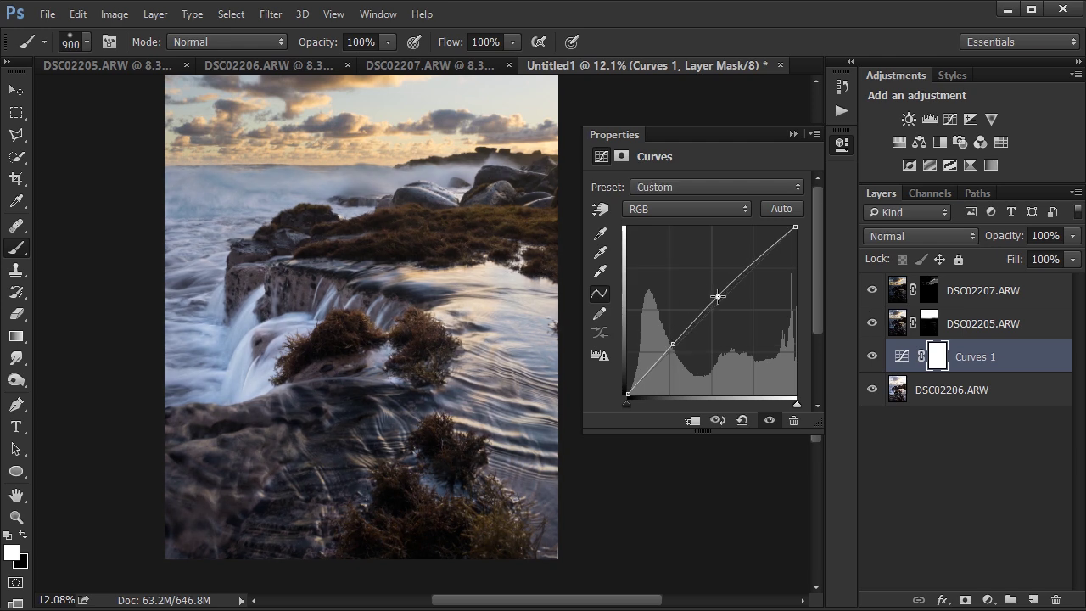
{"action": "left_click", "coordinate": [672, 345]}
{"action": "left_click", "coordinate": [791, 134]}
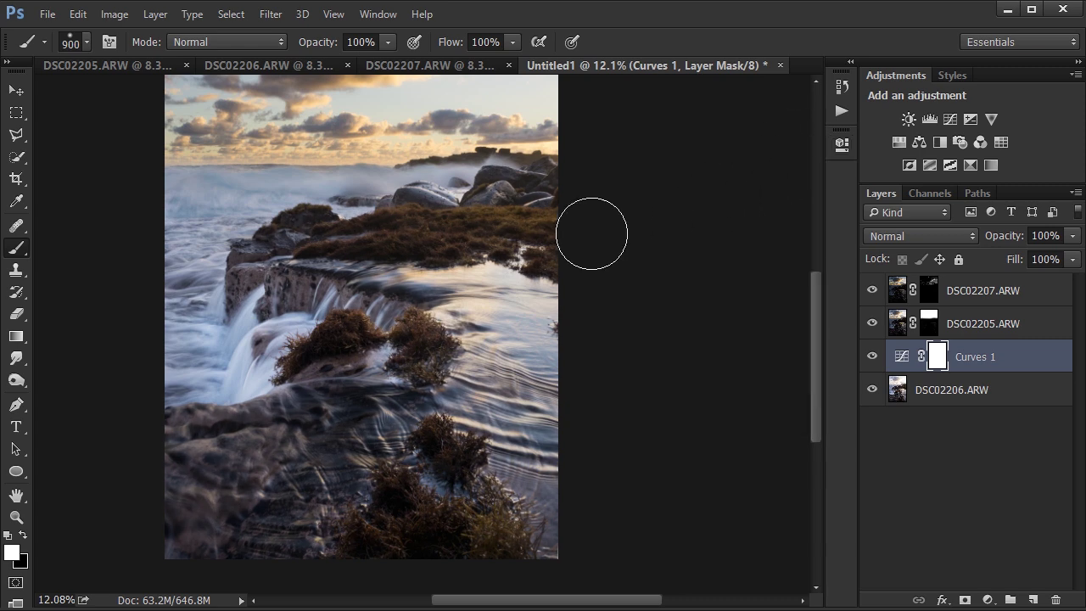
Step: Invert the Curves 1 mask to black, paint white over the seaweed in the lower-right foreground, and enlarge the brush
{"action": "key", "text": "ctrl+i"}
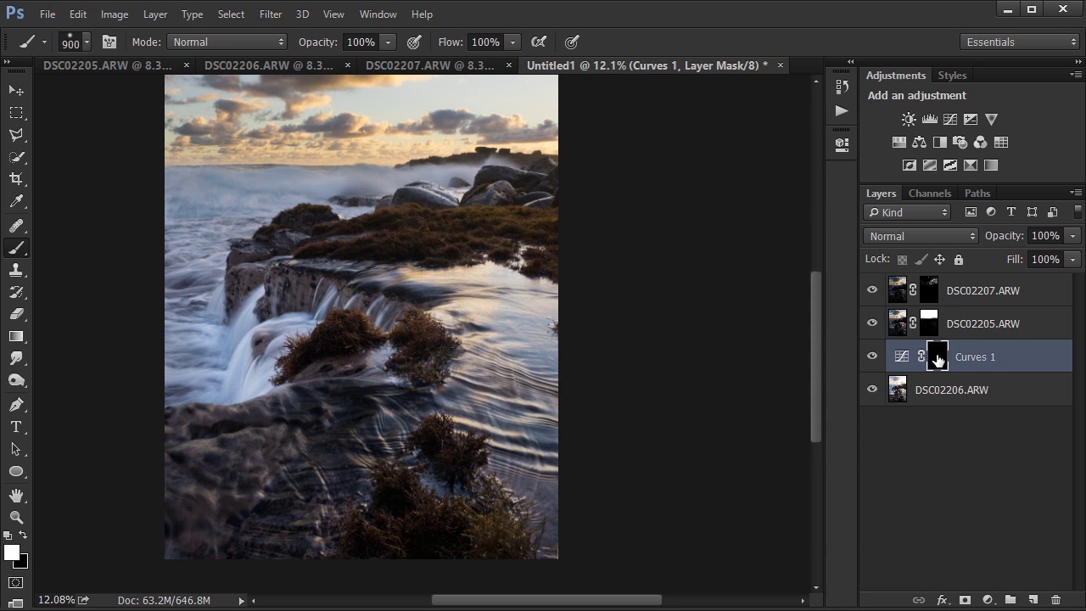
{"action": "left_click_drag", "start_coordinate": [455, 395], "coordinate": [466, 346]}
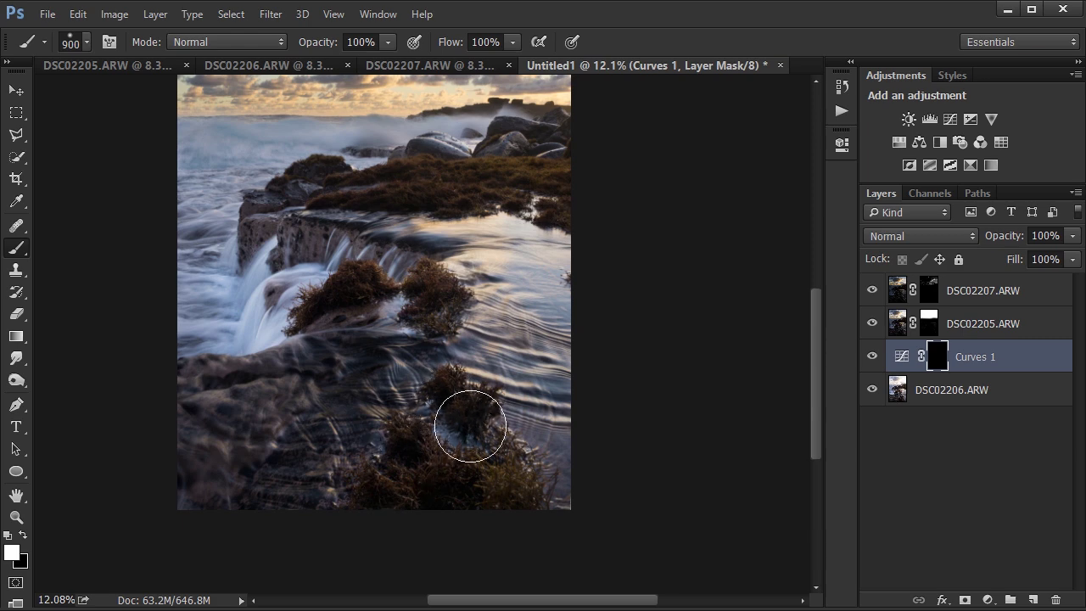
{"action": "left_click_drag", "start_coordinate": [497, 471], "coordinate": [501, 484]}
{"action": "key", "text": "bracketright"}
{"action": "key", "text": "bracketright"}
{"action": "key", "text": "bracketright"}
{"action": "key", "text": "bracketright"}
{"action": "key", "text": "bracketright"}
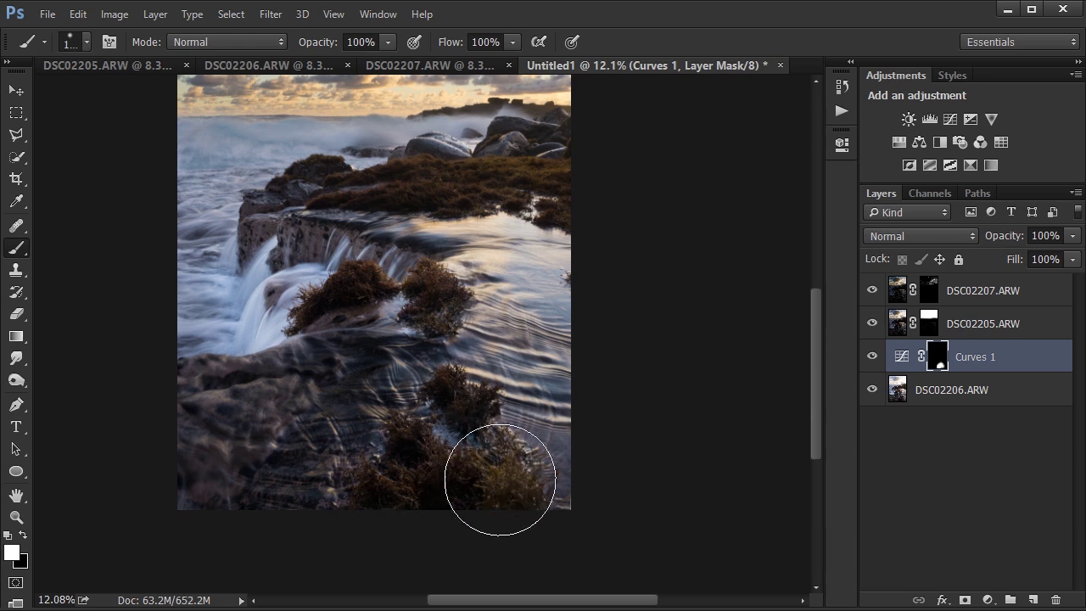
Step: Paint the Curves 1 mask white across the rest of the rocks and water up to just below the horizon
{"action": "mouse_move", "coordinate": [284, 524]}
{"action": "left_mouse_down"}
{"action": "mouse_move", "coordinate": [296, 473]}
{"action": "mouse_move", "coordinate": [364, 387]}
{"action": "mouse_move", "coordinate": [417, 393]}
{"action": "mouse_move", "coordinate": [377, 475]}
{"action": "left_mouse_up"}
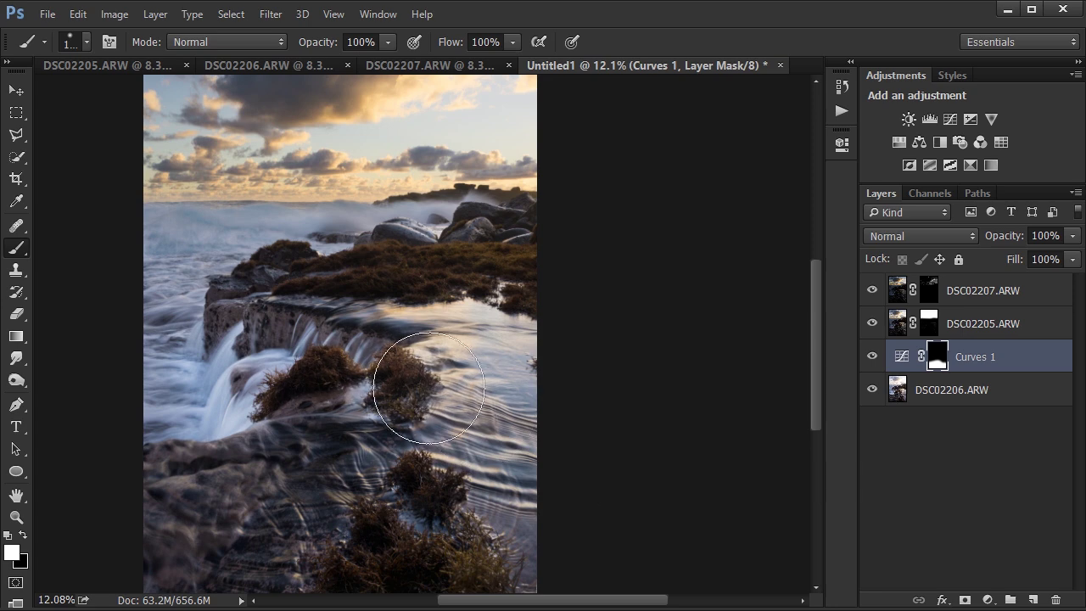
{"action": "left_click_drag", "start_coordinate": [182, 450], "coordinate": [190, 480]}
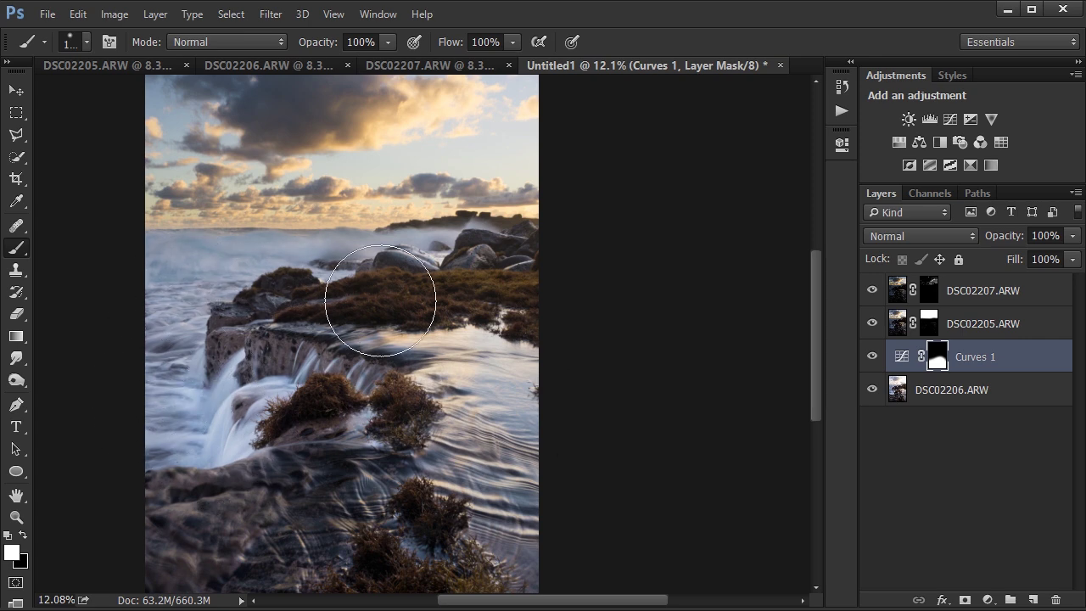
{"action": "key", "text": "alt+BackSpace"}
{"action": "left_click_drag", "start_coordinate": [391, 519], "coordinate": [484, 366]}
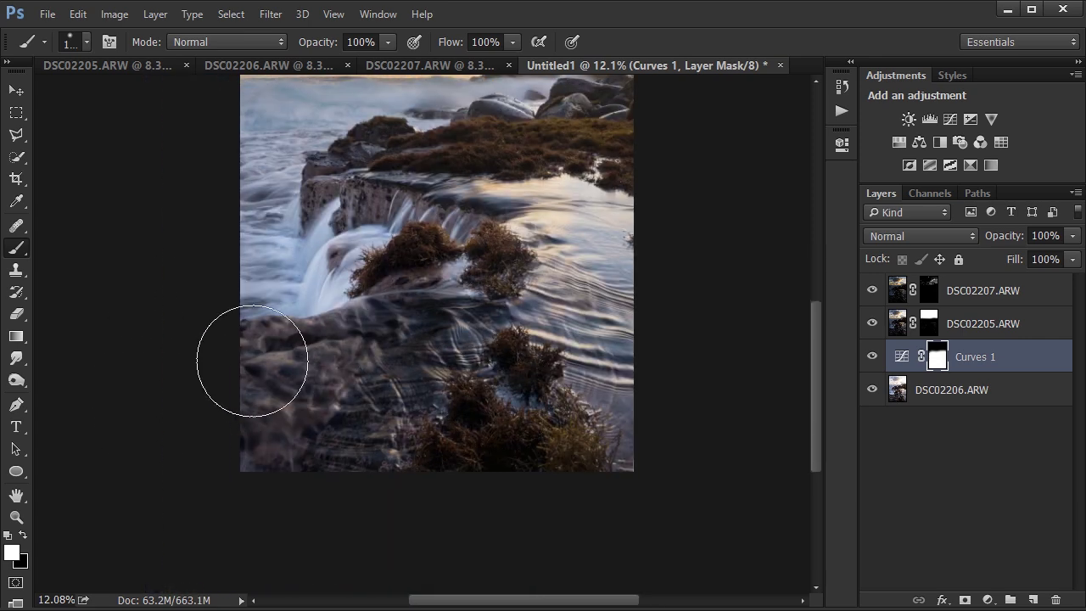
{"action": "left_click_drag", "start_coordinate": [466, 296], "coordinate": [420, 417]}
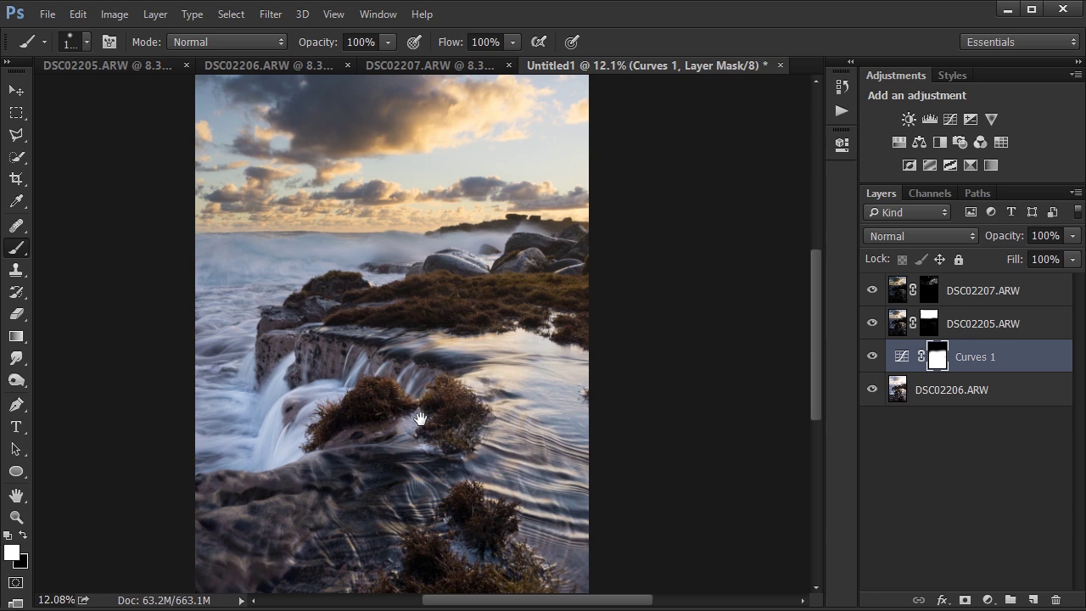
Step: Compare the image with and without the Curves 1 layer, and examine the sky and waterfall up close
{"action": "left_click", "coordinate": [871, 356]}
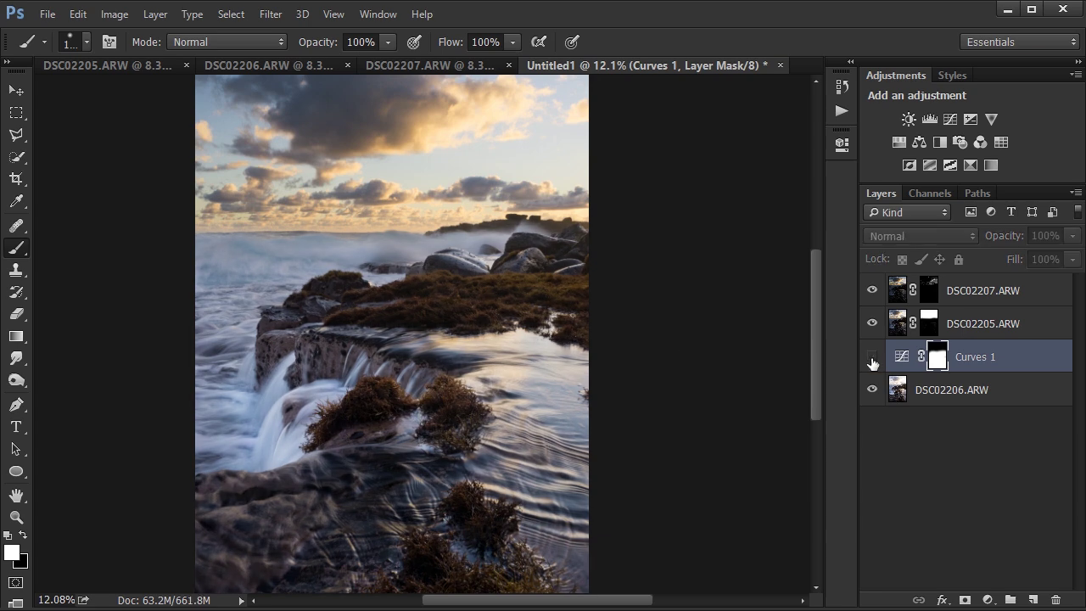
{"action": "left_click", "coordinate": [871, 357]}
{"action": "mouse_move", "coordinate": [451, 329]}
{"action": "left_mouse_down"}
{"action": "mouse_move", "coordinate": [446, 232]}
{"action": "mouse_move", "coordinate": [467, 438]}
{"action": "left_mouse_up"}
{"action": "left_click_drag", "start_coordinate": [436, 347], "coordinate": [447, 383]}
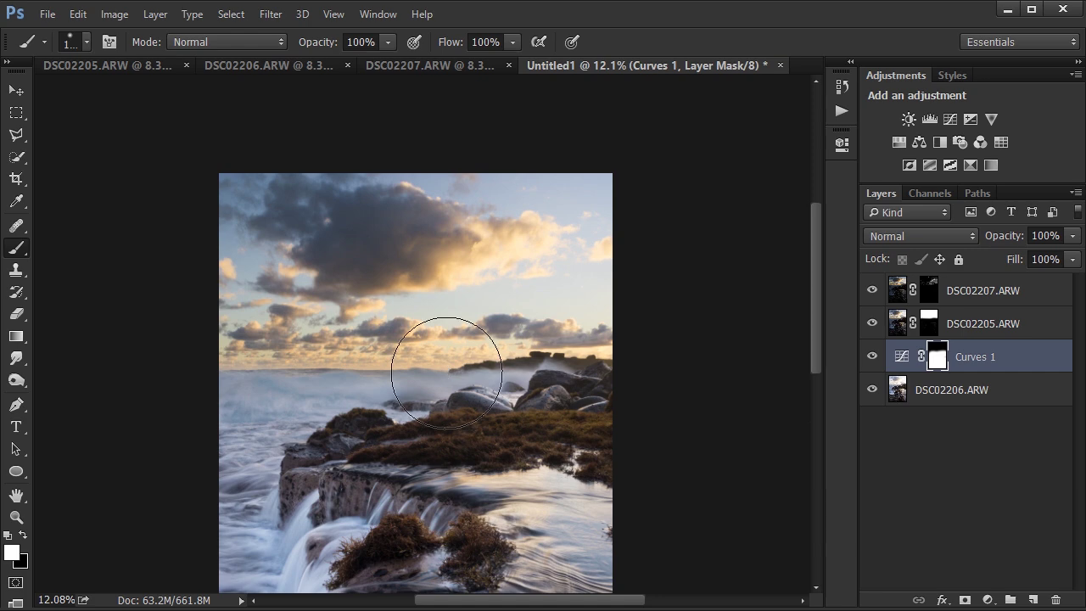
{"action": "scroll", "coordinate": [447, 373], "scroll_direction": "up", "scroll_amount": 1}
{"action": "left_click_drag", "start_coordinate": [413, 456], "coordinate": [484, 286]}
{"action": "scroll", "coordinate": [347, 400], "scroll_direction": "up", "scroll_amount": 2}
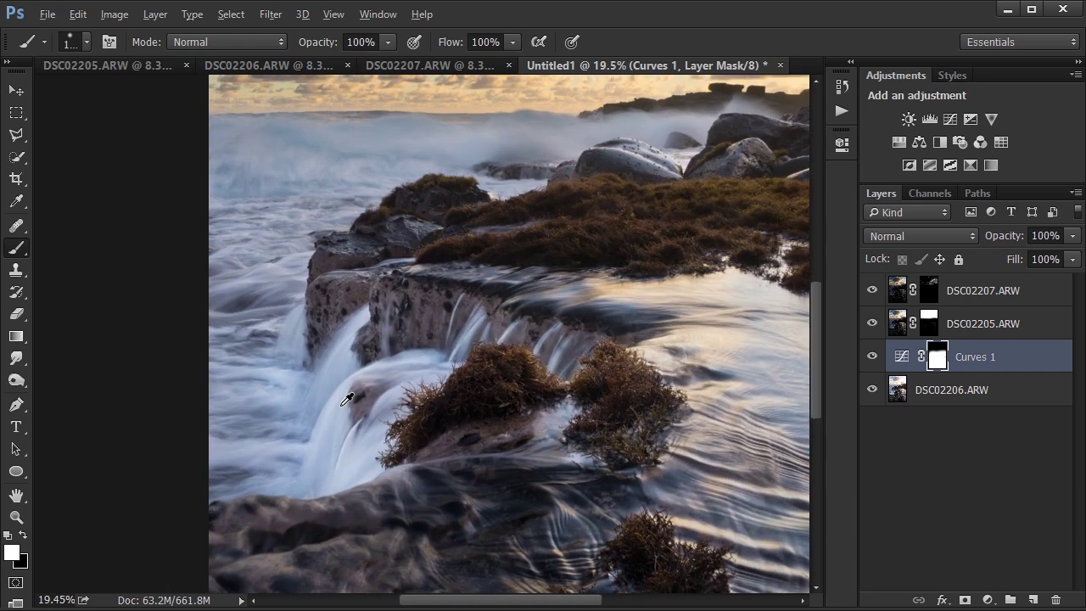
{"action": "key", "text": "v"}
{"action": "key", "text": "alt+v"}
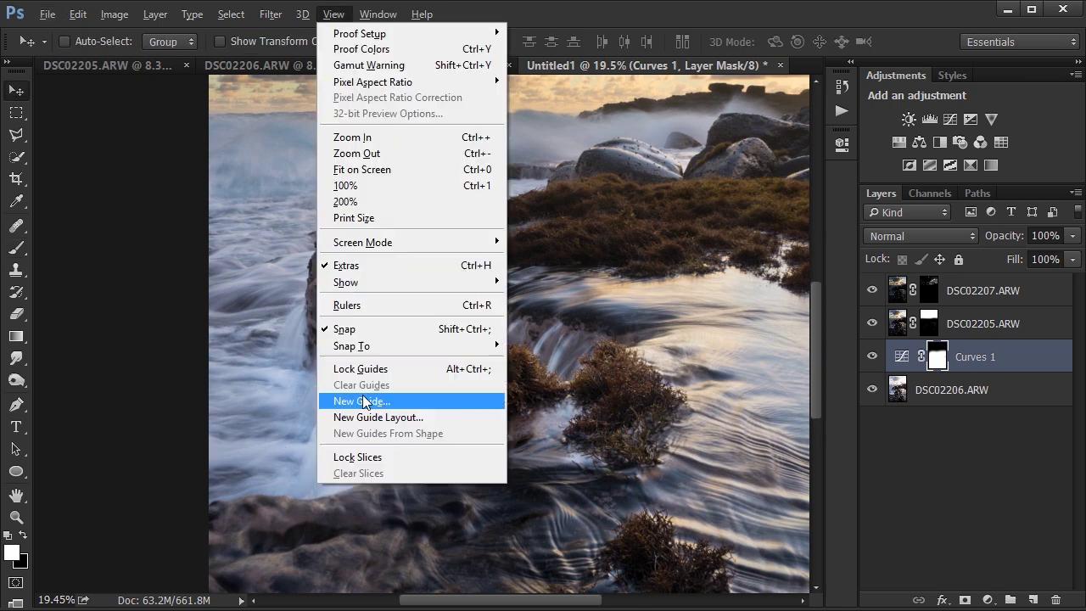
{"action": "key", "text": "Escape"}
Step: Add a second Curves adjustment layer above the DSC02207.ARW layer at the top of the stack
{"action": "left_click", "coordinate": [984, 284]}
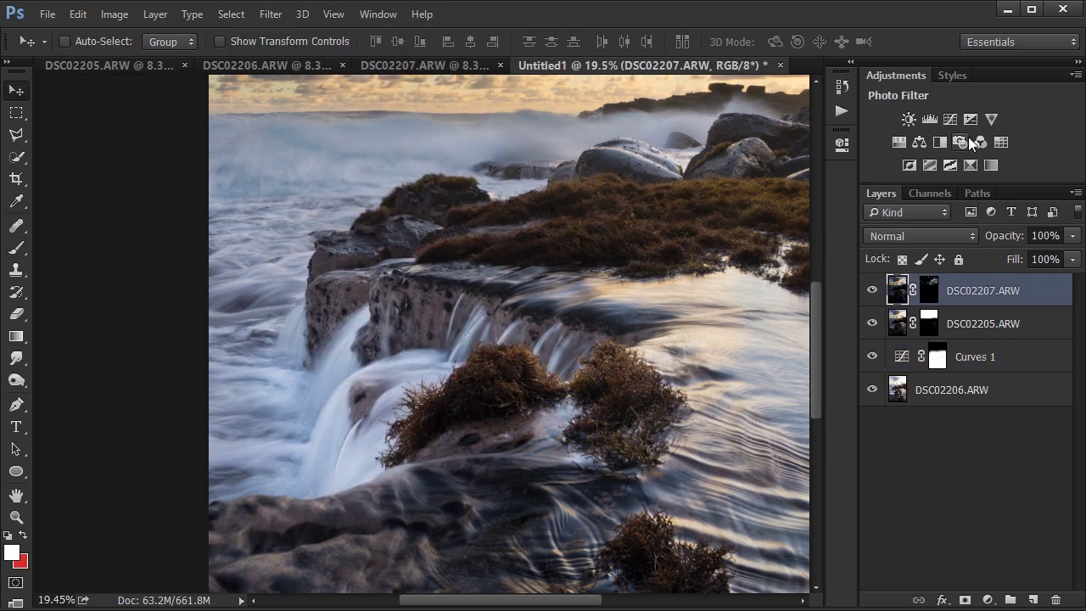
{"action": "left_click", "coordinate": [948, 119]}
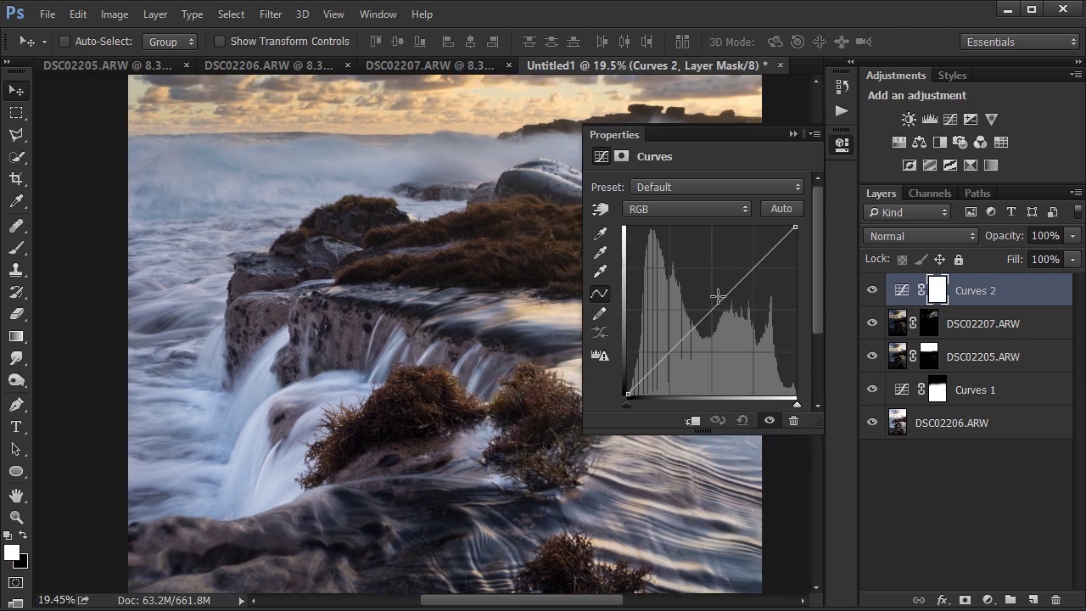
{"action": "key", "text": "b"}
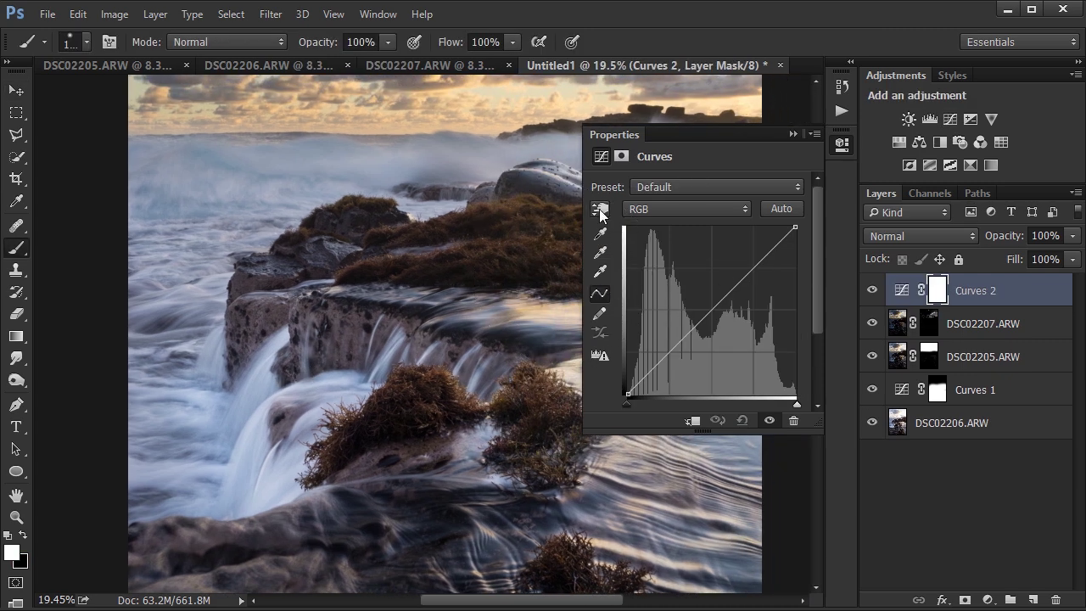
Step: Shape Curves 2 into a gentle S-curve from two tones sampled in the image, lowering the shadow point and raising the highlight point
{"action": "scroll", "coordinate": [194, 461], "scroll_direction": "up", "scroll_amount": 1}
{"action": "left_click_drag", "start_coordinate": [194, 460], "coordinate": [303, 431]}
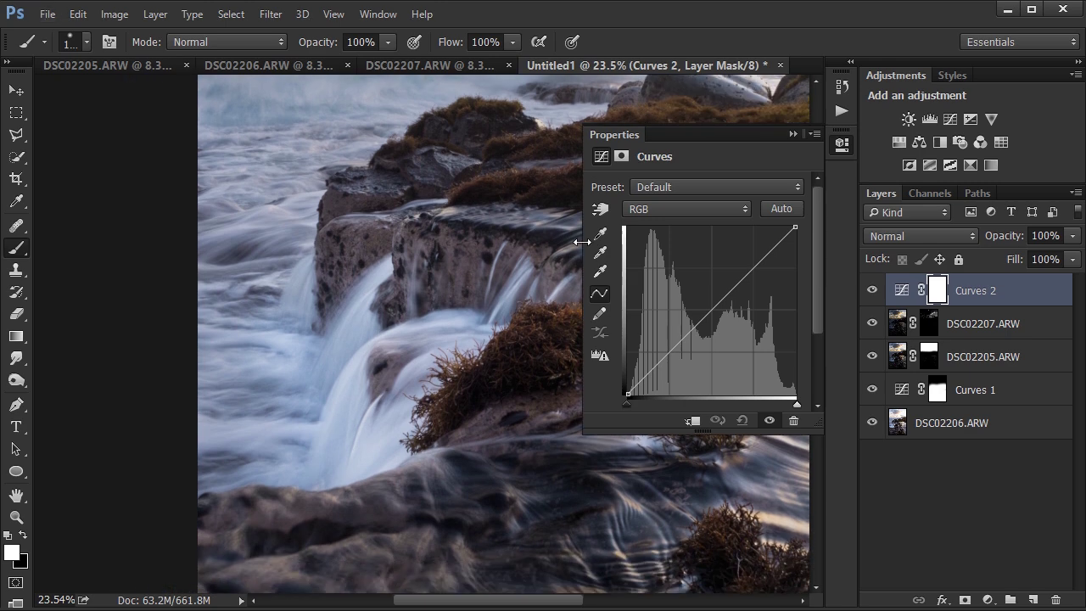
{"action": "left_click", "coordinate": [602, 207]}
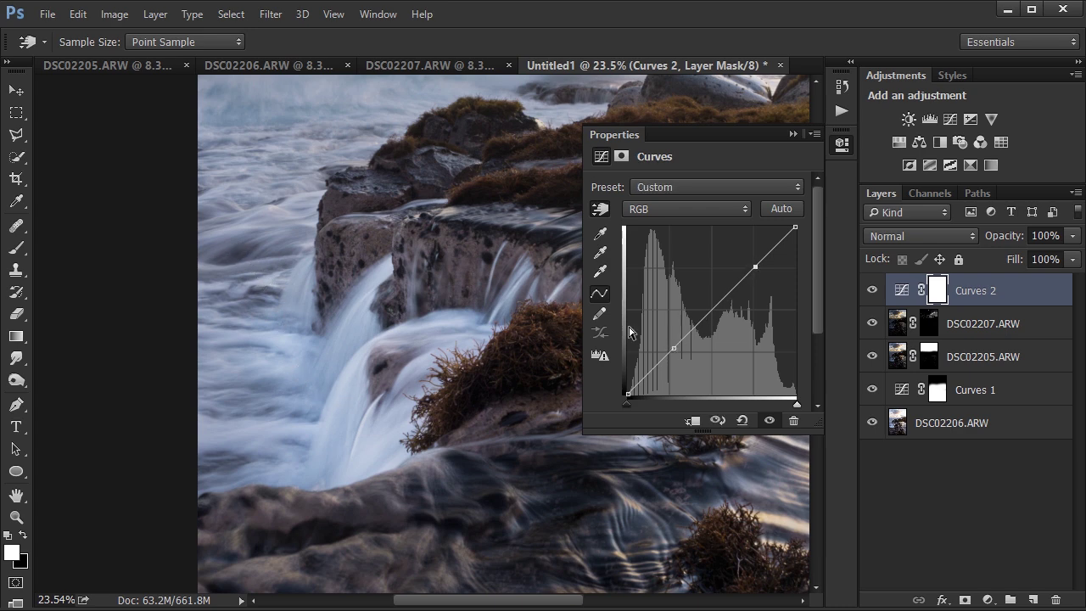
{"action": "left_click_drag", "start_coordinate": [673, 349], "coordinate": [679, 353]}
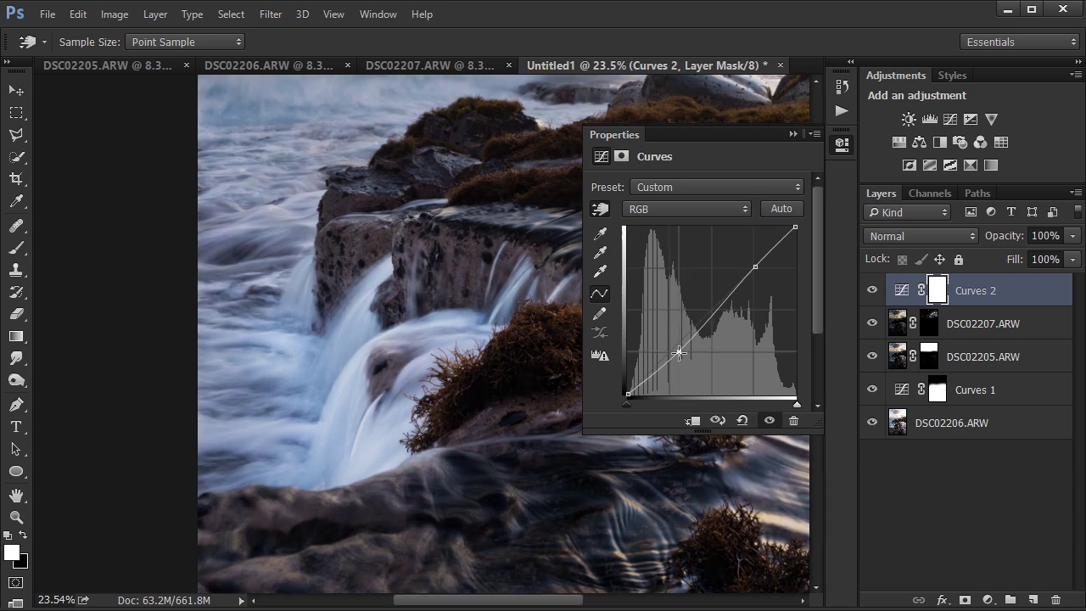
{"action": "mouse_move", "coordinate": [754, 267]}
{"action": "left_mouse_down"}
{"action": "mouse_move", "coordinate": [750, 253]}
{"action": "mouse_move", "coordinate": [750, 264]}
{"action": "left_mouse_up"}
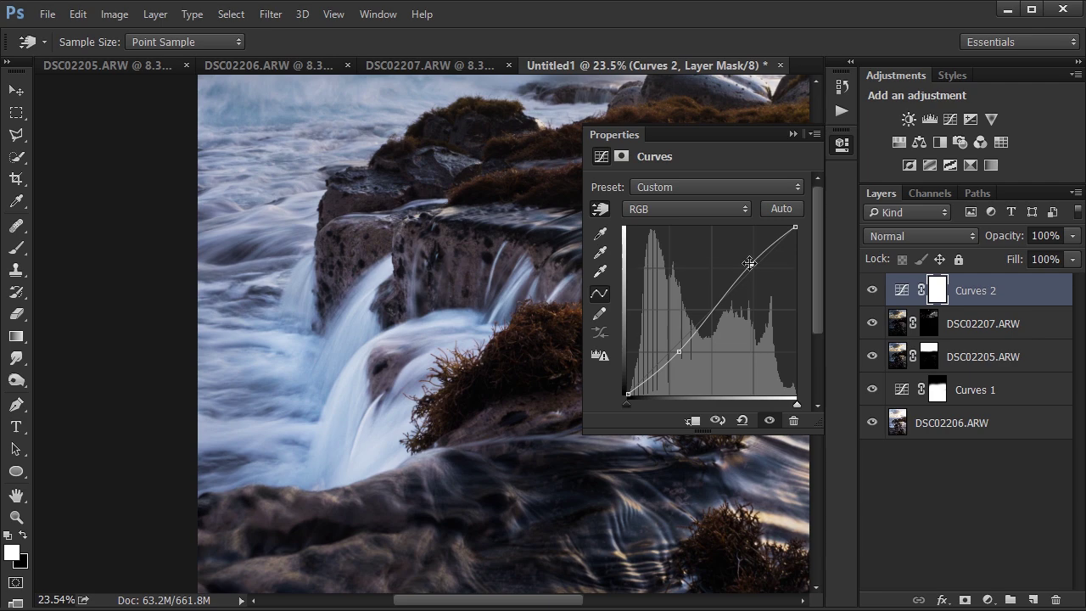
Step: Compare the image with and without the Curves 2 layer, examining the horizon, waterfall and foreground rocks
{"action": "left_click", "coordinate": [790, 134]}
{"action": "left_click_drag", "start_coordinate": [449, 317], "coordinate": [420, 394]}
{"action": "scroll", "coordinate": [427, 394], "scroll_direction": "down", "scroll_amount": 3}
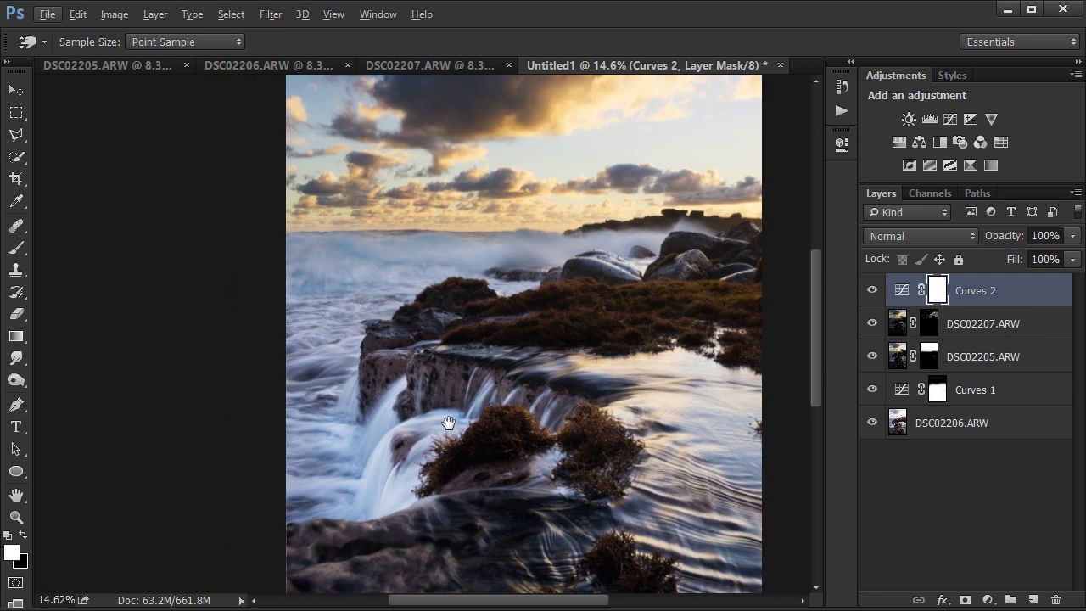
{"action": "scroll", "coordinate": [432, 374], "scroll_direction": "up", "scroll_amount": 1}
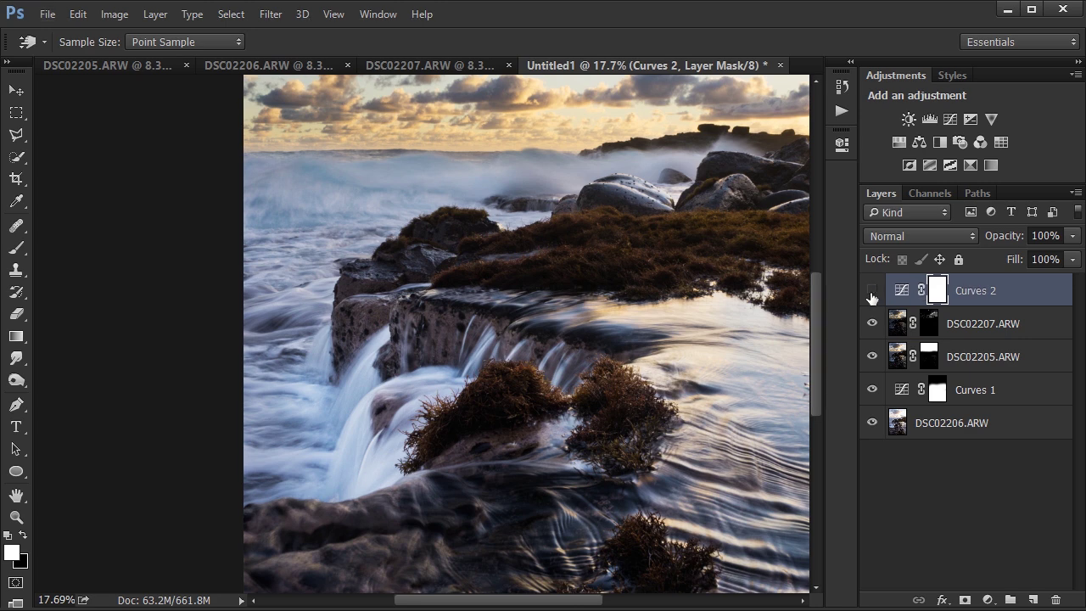
{"action": "left_click", "coordinate": [872, 290]}
{"action": "left_click", "coordinate": [872, 290]}
{"action": "left_click", "coordinate": [872, 291]}
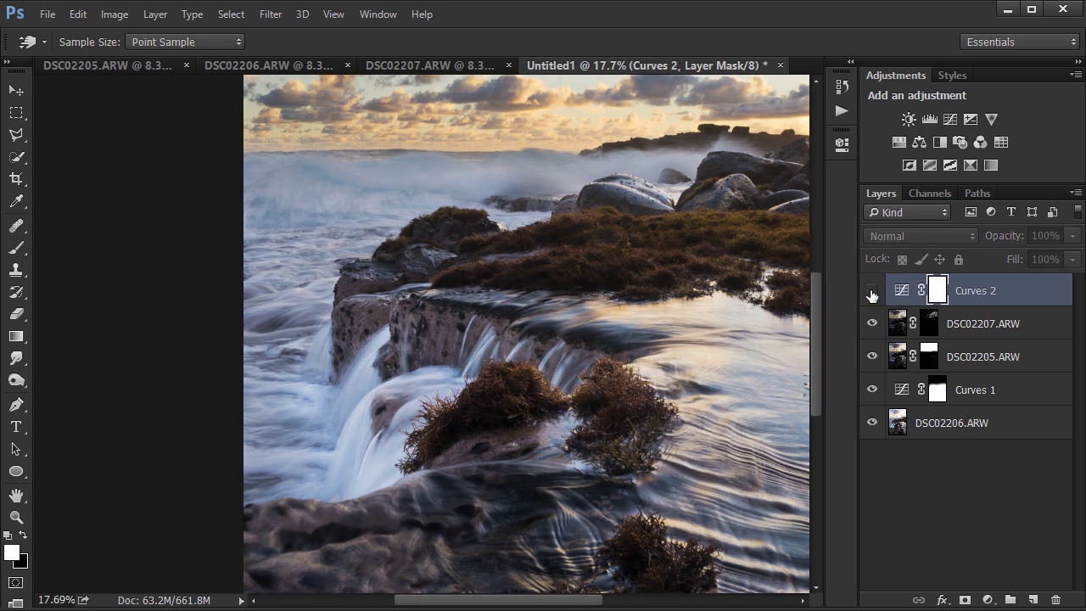
{"action": "left_click", "coordinate": [872, 291]}
{"action": "scroll", "coordinate": [424, 436], "scroll_direction": "down", "scroll_amount": 2}
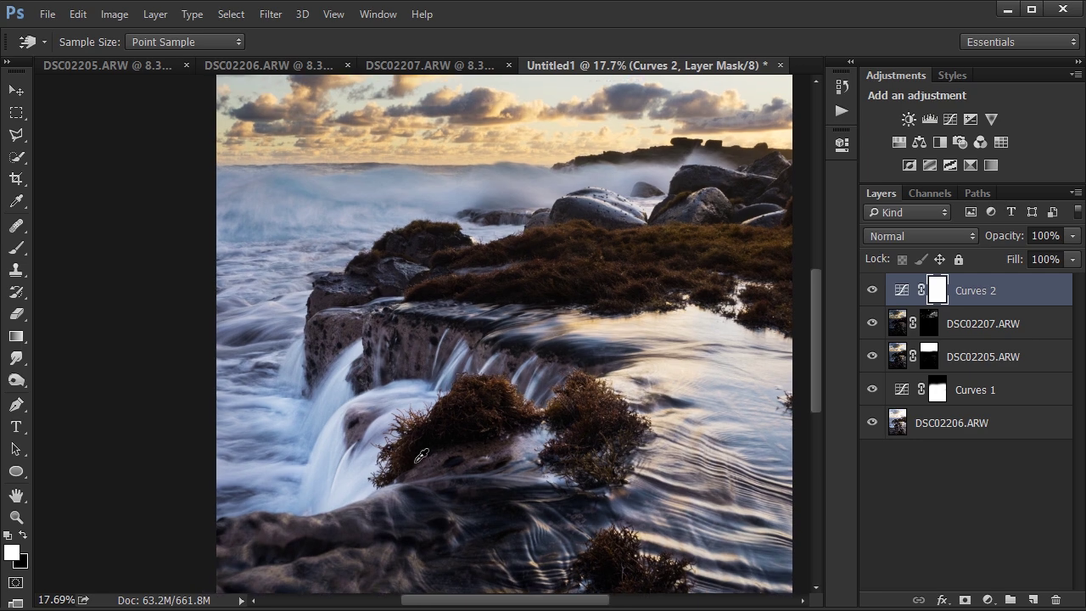
{"action": "scroll", "coordinate": [422, 456], "scroll_direction": "up", "scroll_amount": 1}
{"action": "left_click_drag", "start_coordinate": [421, 456], "coordinate": [479, 395]}
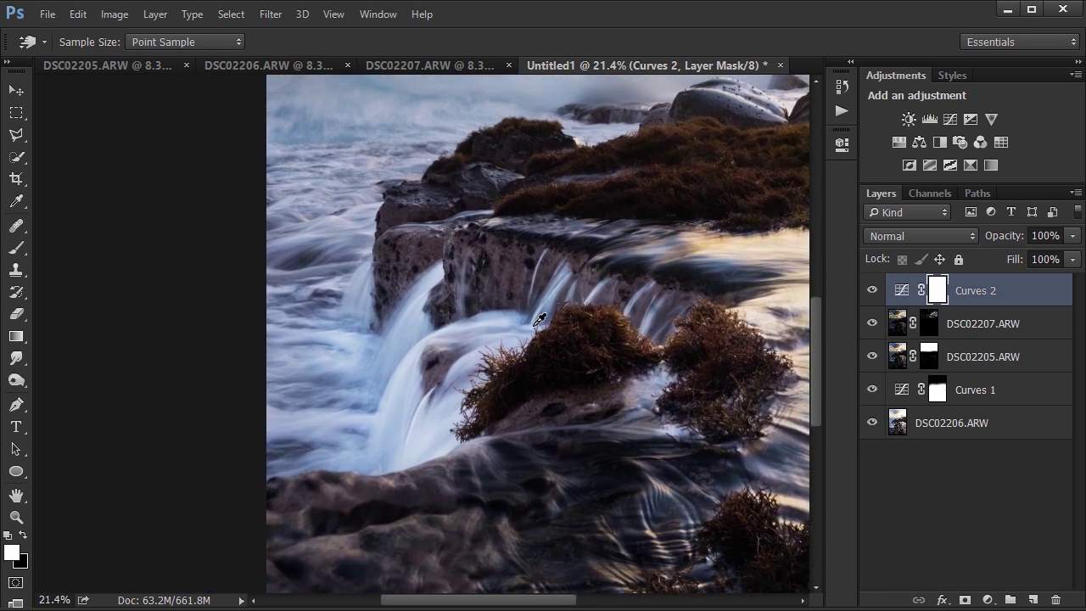
{"action": "left_click_drag", "start_coordinate": [539, 319], "coordinate": [570, 278]}
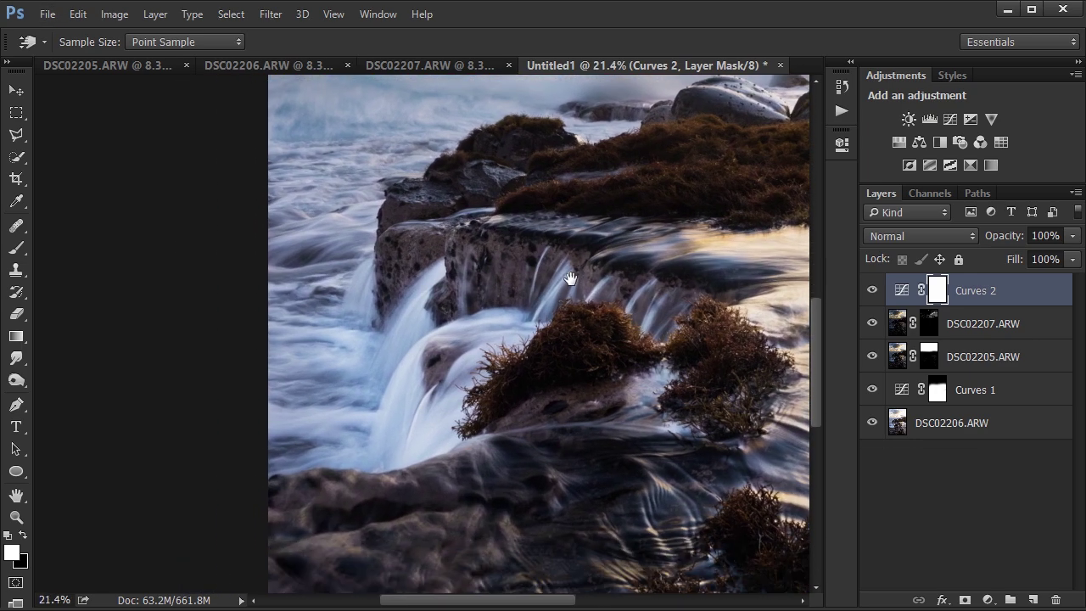
Step: Set the Curves 2 blend mode to Luminosity and compare the waterfall area with and without the layer
{"action": "left_click", "coordinate": [920, 235]}
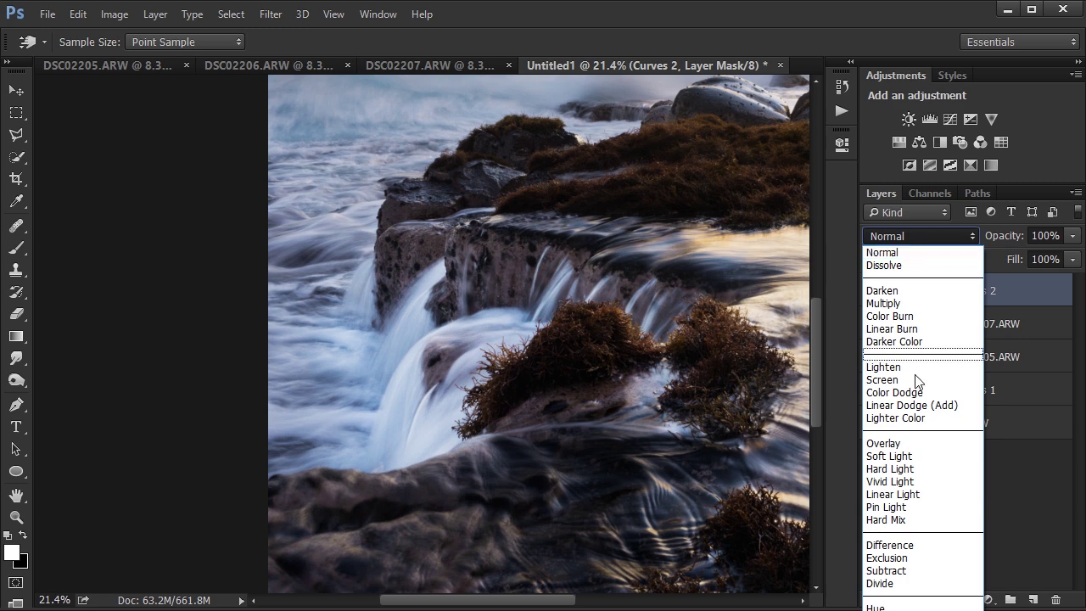
{"action": "key", "text": "shift+alt+y"}
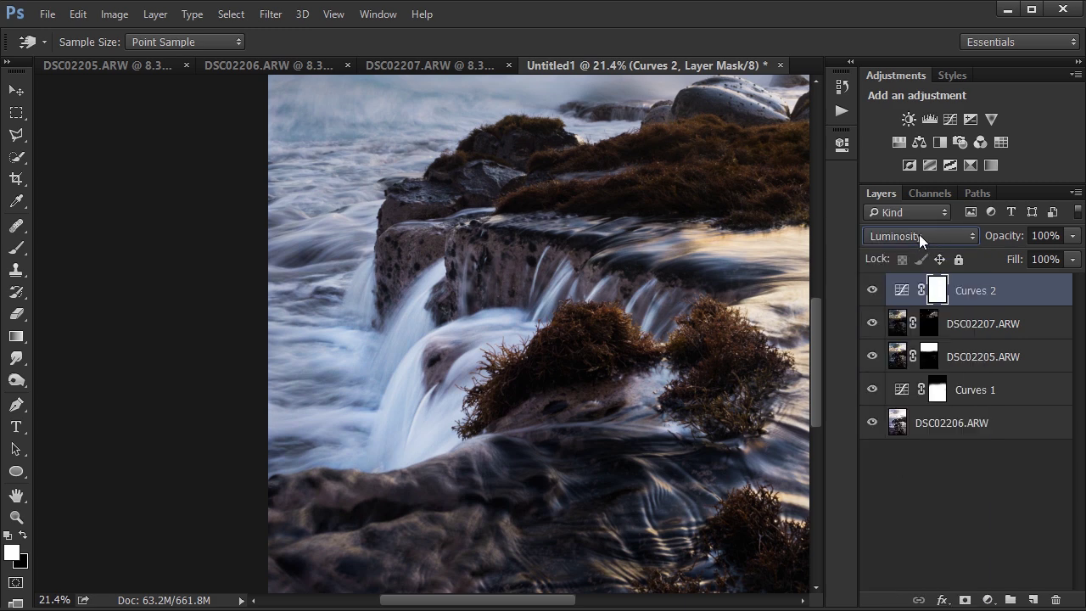
{"action": "left_click_drag", "start_coordinate": [517, 368], "coordinate": [450, 412]}
{"action": "left_click", "coordinate": [948, 236]}
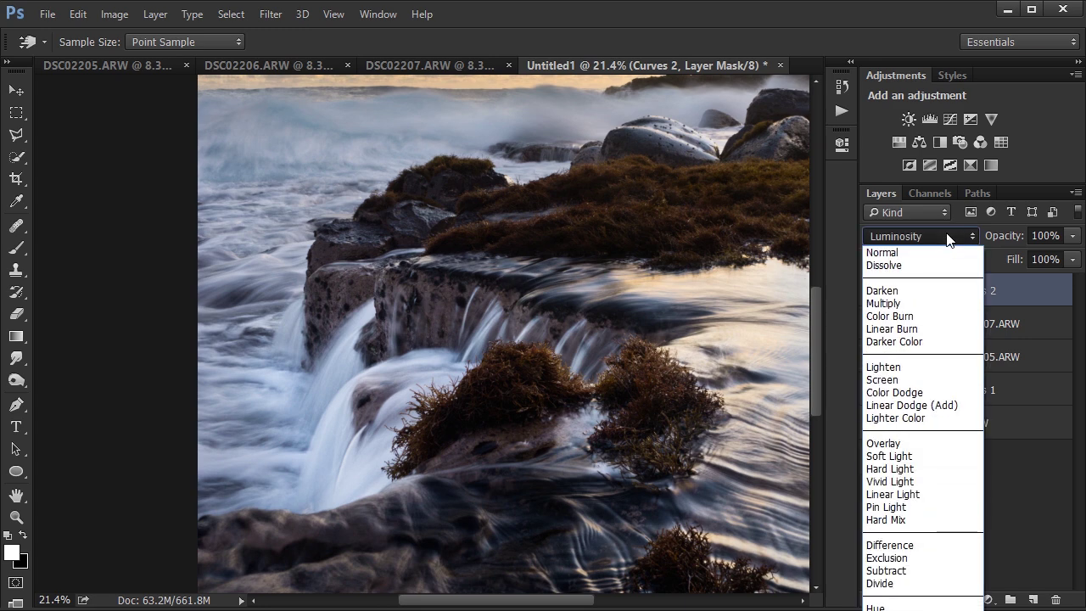
{"action": "left_click", "coordinate": [948, 236]}
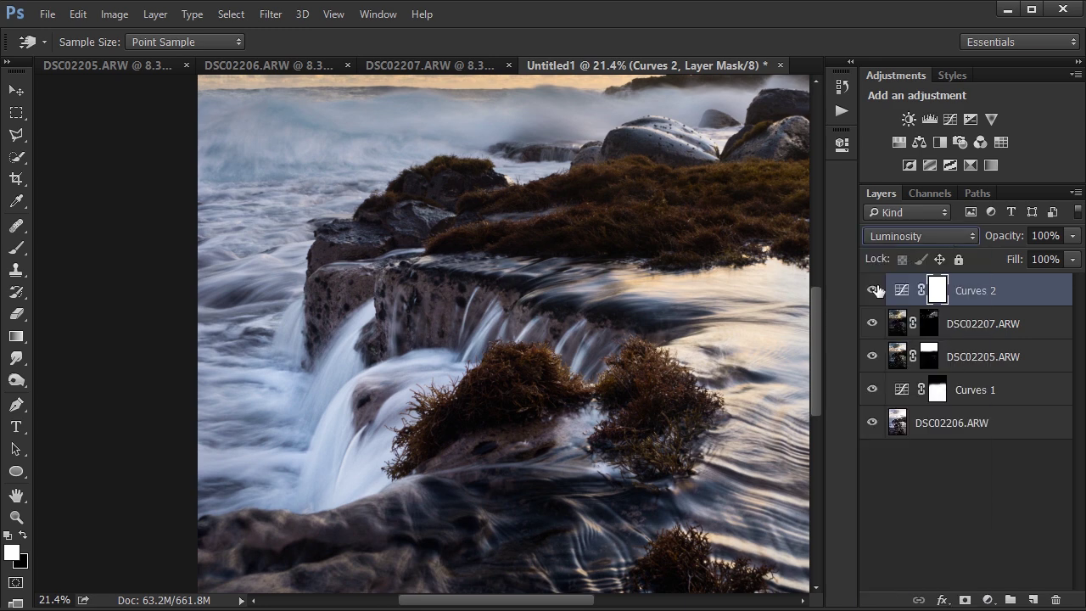
{"action": "left_click_drag", "start_coordinate": [448, 345], "coordinate": [418, 371]}
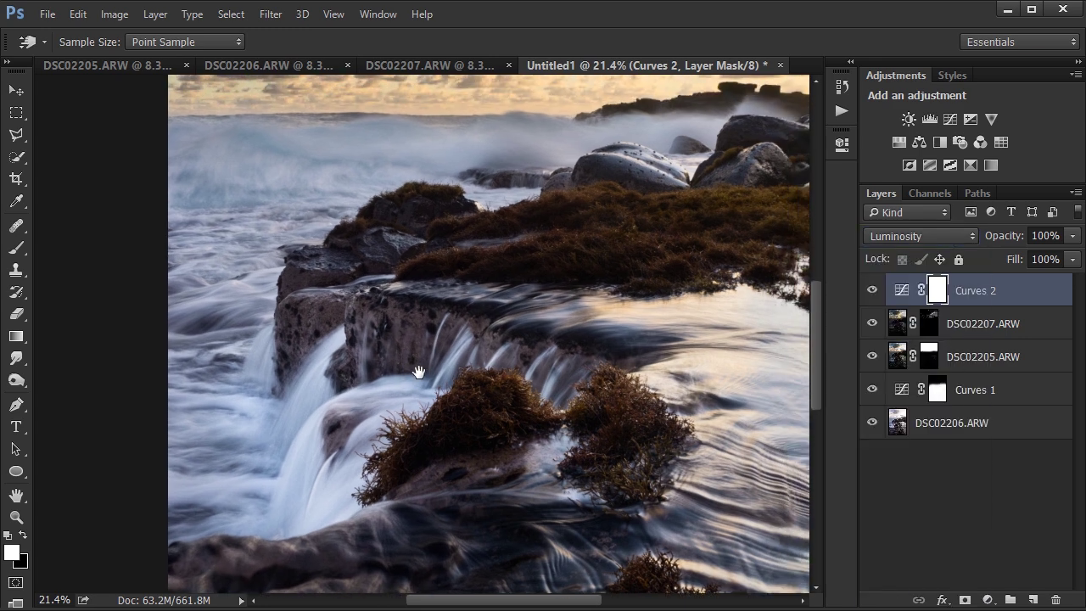
{"action": "left_click", "coordinate": [890, 232]}
{"action": "left_click", "coordinate": [891, 233]}
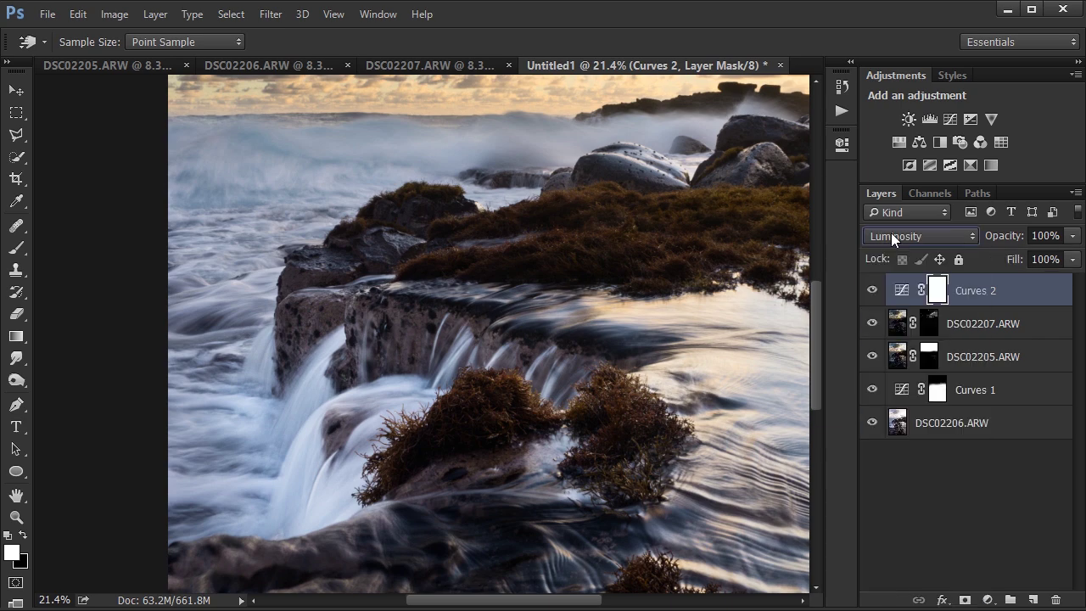
{"action": "left_click", "coordinate": [871, 290]}
{"action": "left_click", "coordinate": [871, 290]}
{"action": "left_click_drag", "start_coordinate": [438, 413], "coordinate": [495, 362]}
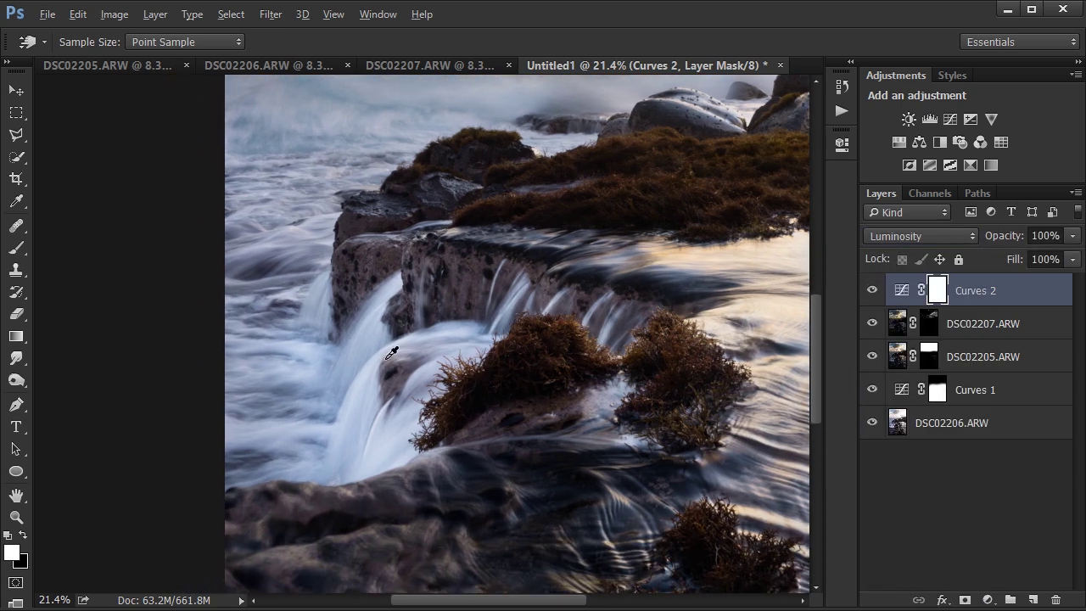
Step: Invert the Curves 2 layer mask to black so its contrast is hidden across the whole image
{"action": "key", "text": "alt"}
{"action": "left_click", "coordinate": [16, 90]}
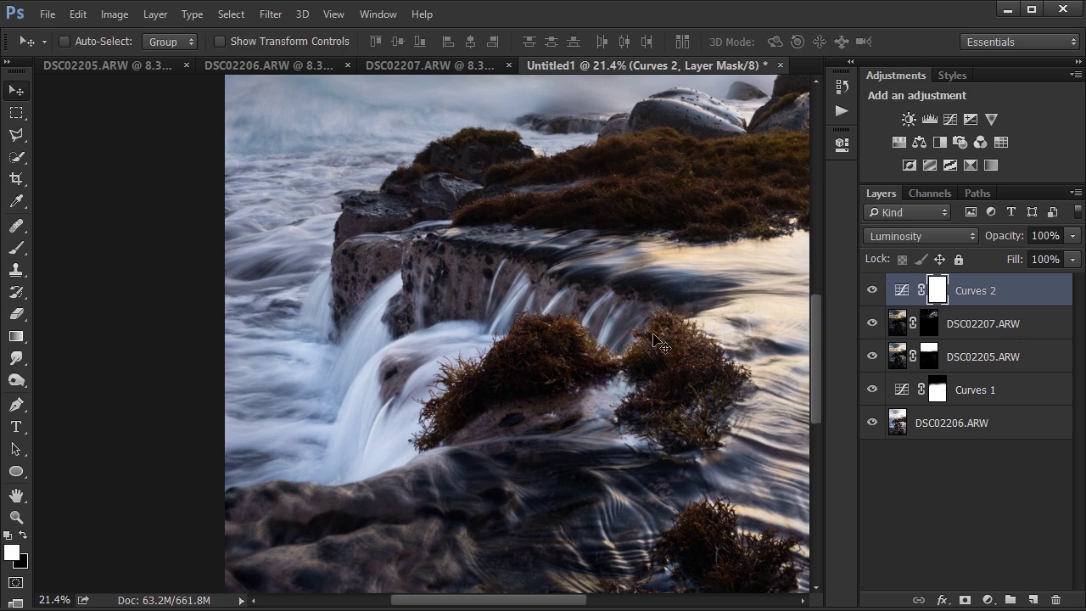
{"action": "key", "text": "ctrl+i"}
{"action": "left_click_drag", "start_coordinate": [621, 346], "coordinate": [543, 379]}
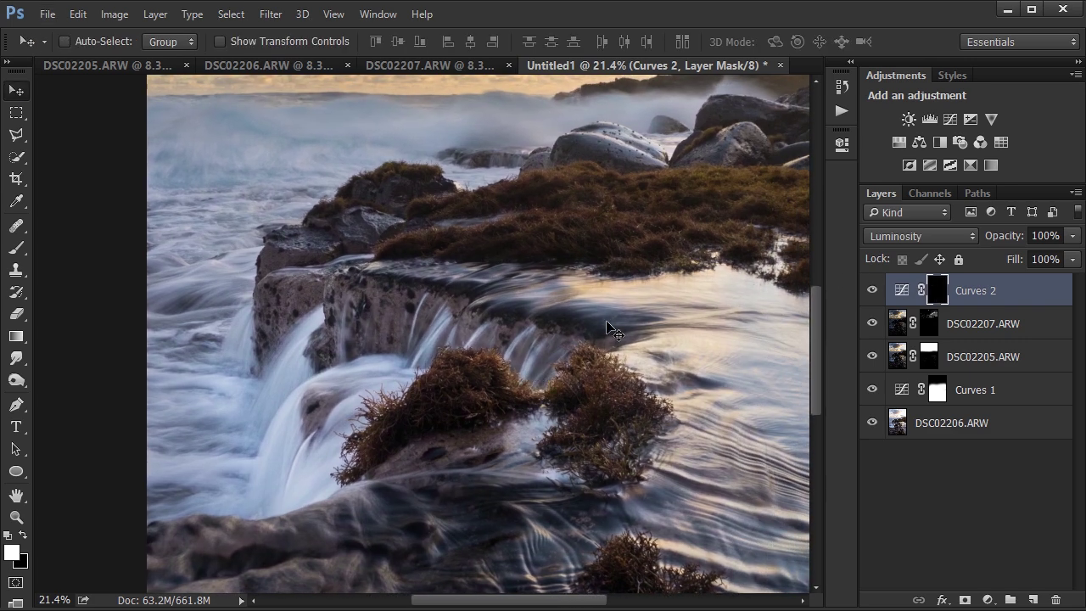
Step: Paint the Curves 2 mask white with a large soft brush at 100% opacity over the waterfall and neighbouring rocks
{"action": "key", "text": "b"}
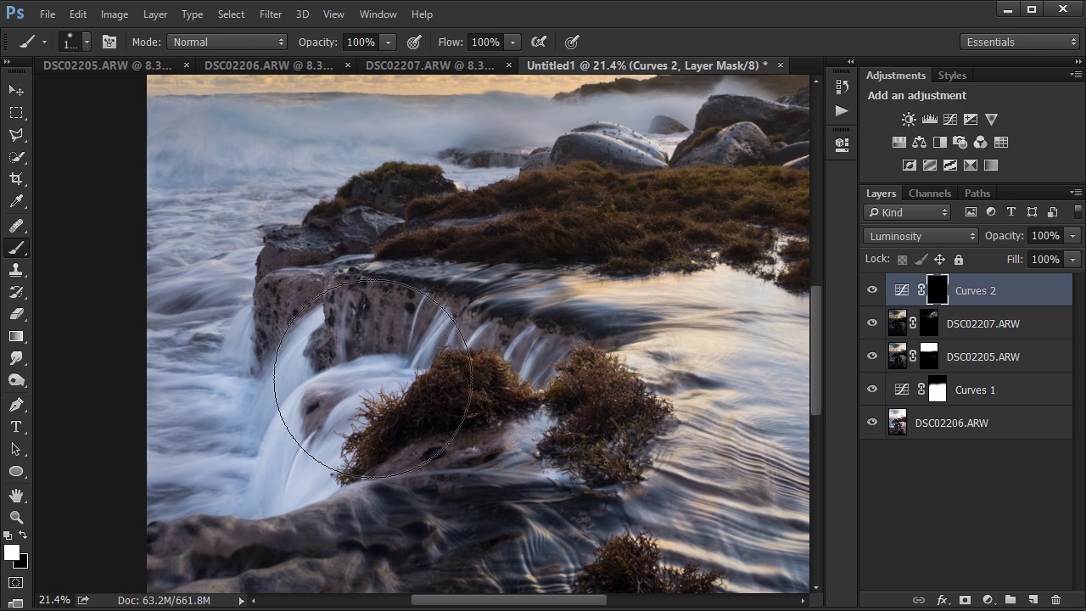
{"action": "mouse_move", "coordinate": [373, 379]}
{"action": "left_mouse_down"}
{"action": "mouse_move", "coordinate": [323, 379]}
{"action": "mouse_move", "coordinate": [266, 419]}
{"action": "mouse_move", "coordinate": [234, 397]}
{"action": "mouse_move", "coordinate": [224, 433]}
{"action": "mouse_move", "coordinate": [206, 399]}
{"action": "left_mouse_up"}
{"action": "left_click_drag", "start_coordinate": [284, 381], "coordinate": [287, 418]}
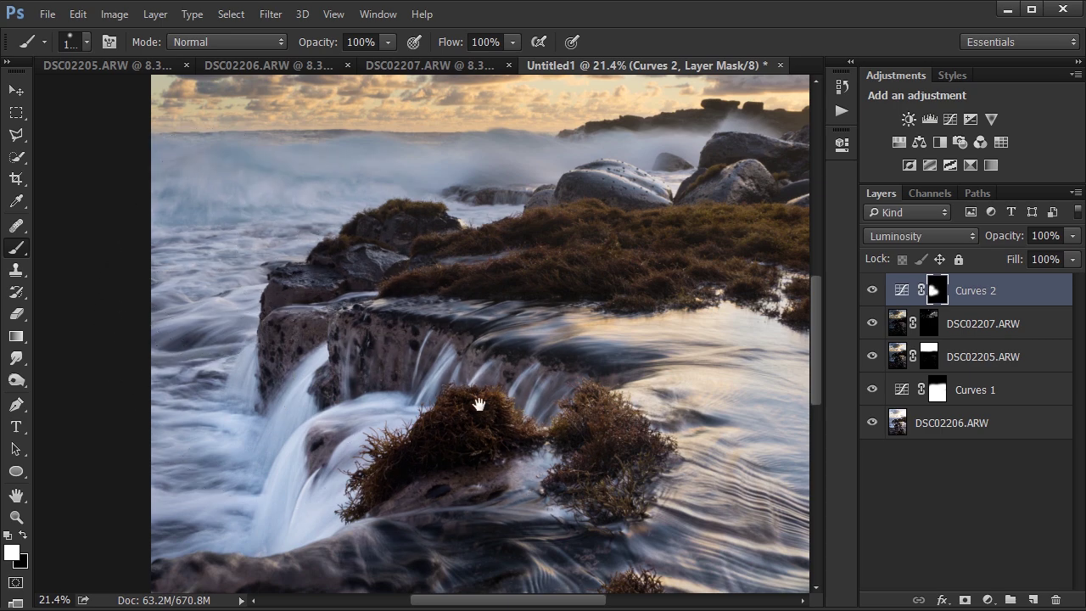
{"action": "mouse_move", "coordinate": [477, 404]}
{"action": "left_mouse_down"}
{"action": "mouse_move", "coordinate": [426, 231]}
{"action": "mouse_move", "coordinate": [410, 227]}
{"action": "left_mouse_up"}
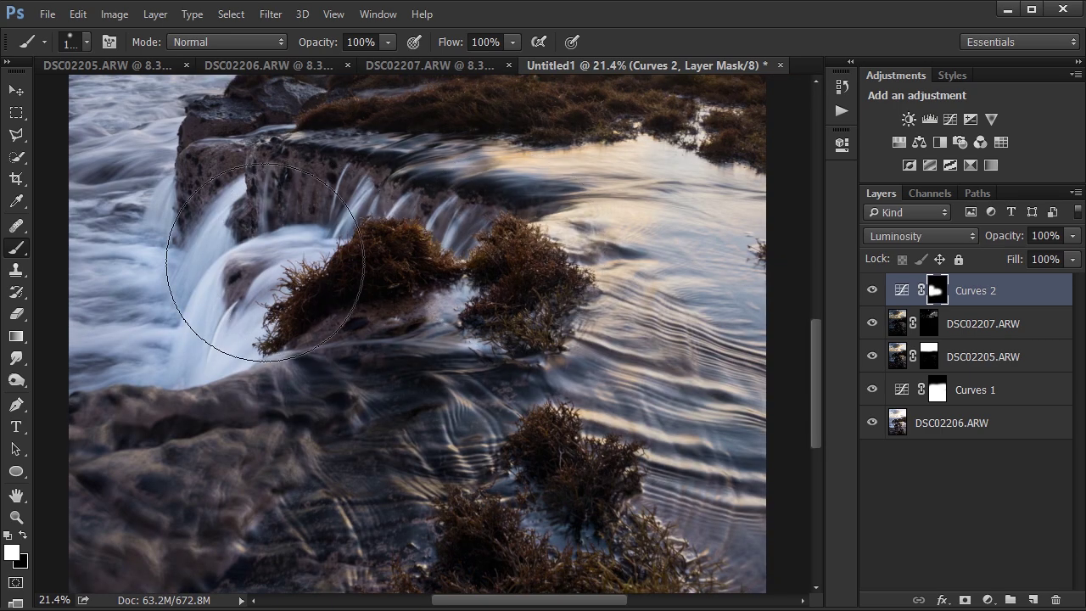
{"action": "left_click_drag", "start_coordinate": [250, 247], "coordinate": [293, 321]}
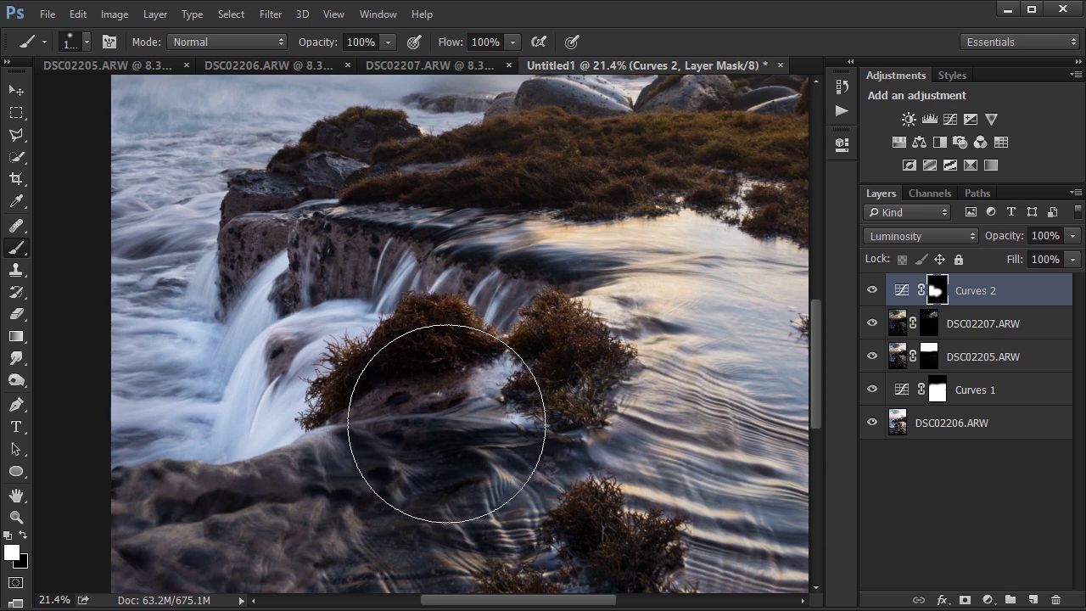
Step: Paint the Curves 2 mask black over the dark flowing water and seaweed below the waterfall ledge
{"action": "left_click", "coordinate": [24, 538]}
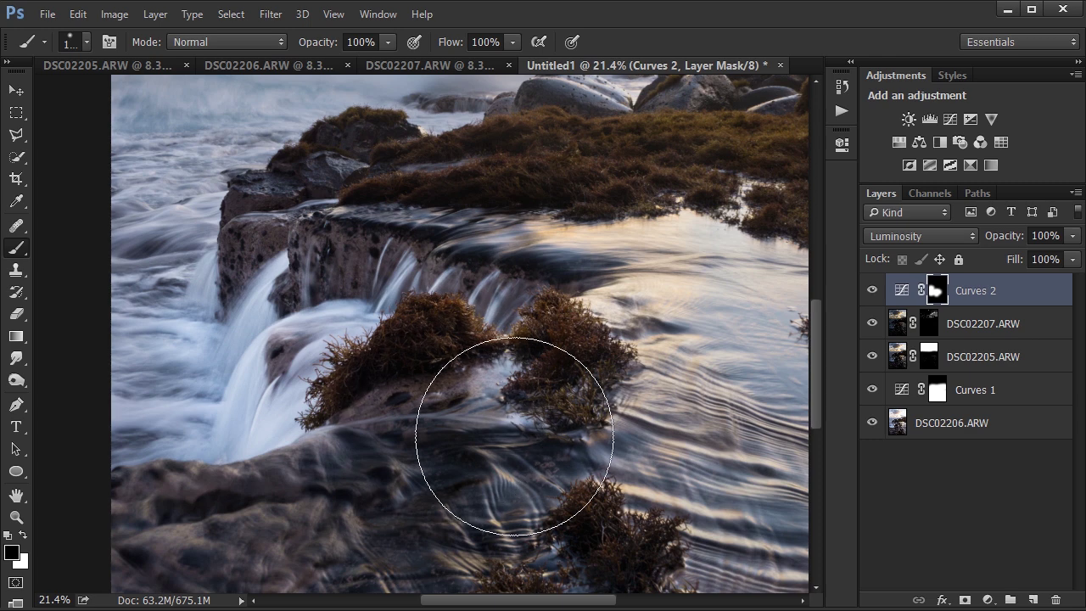
{"action": "left_click", "coordinate": [514, 436]}
{"action": "mouse_move", "coordinate": [395, 302]}
{"action": "left_mouse_down"}
{"action": "mouse_move", "coordinate": [420, 381]}
{"action": "mouse_move", "coordinate": [421, 344]}
{"action": "mouse_move", "coordinate": [448, 342]}
{"action": "left_mouse_up"}
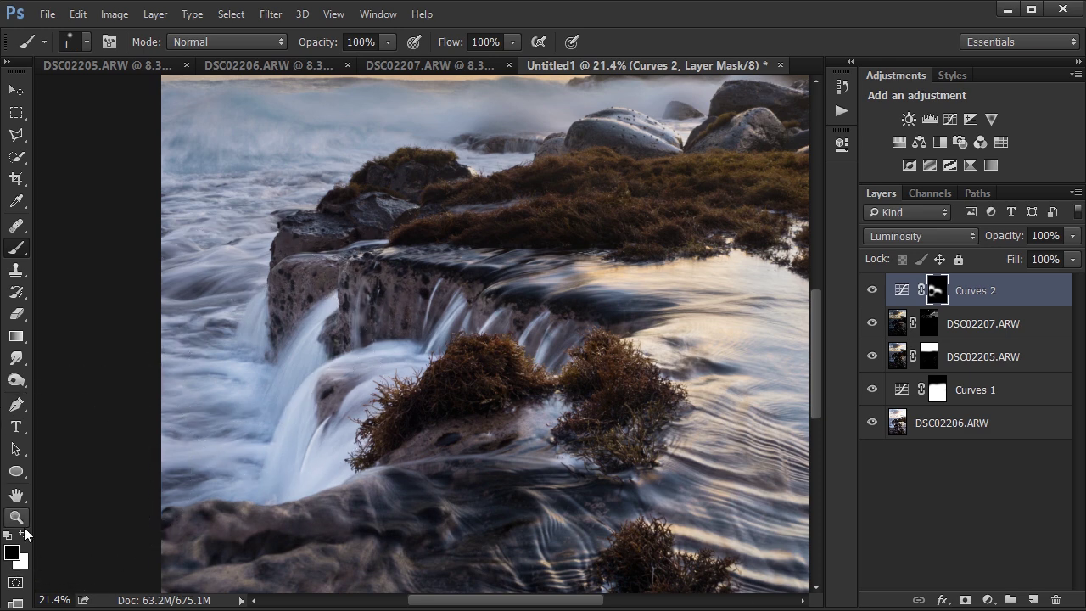
Step: Paint the Curves 2 mask white again over the surf and rock edge left of the waterfall
{"action": "left_click", "coordinate": [23, 533]}
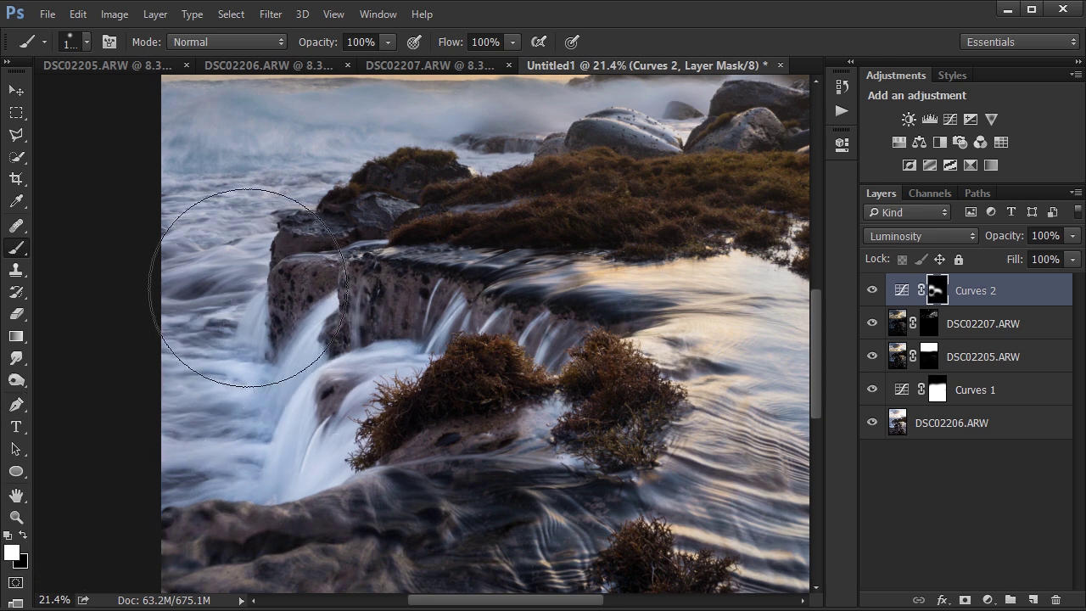
{"action": "mouse_move", "coordinate": [248, 287]}
{"action": "left_mouse_down"}
{"action": "mouse_move", "coordinate": [242, 328]}
{"action": "mouse_move", "coordinate": [353, 345]}
{"action": "mouse_move", "coordinate": [268, 347]}
{"action": "left_mouse_up"}
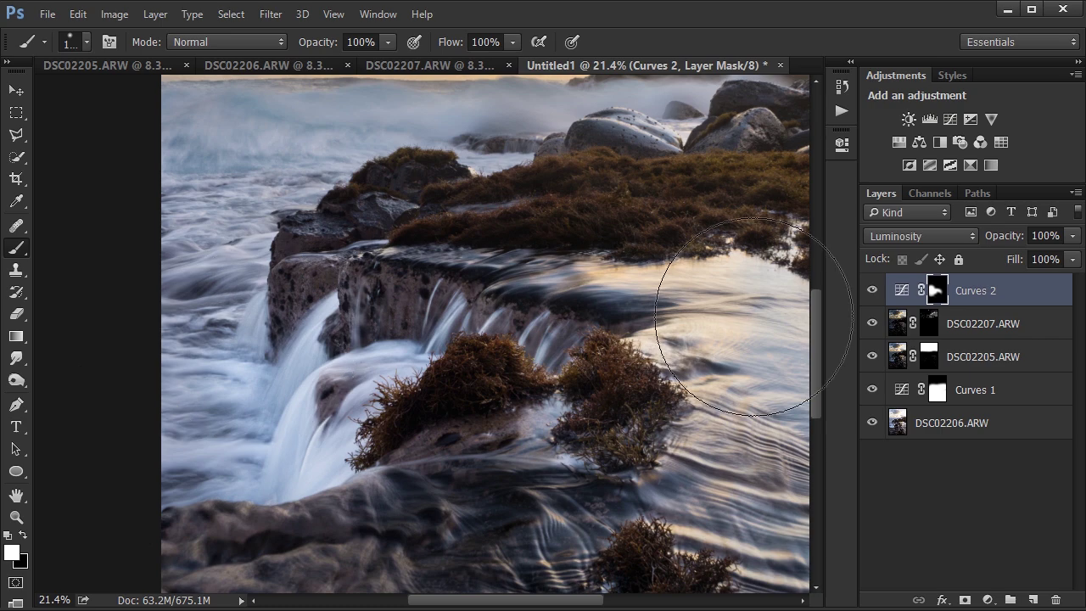
{"action": "left_click_drag", "start_coordinate": [816, 353], "coordinate": [803, 291]}
{"action": "key", "text": "ctrl+minus"}
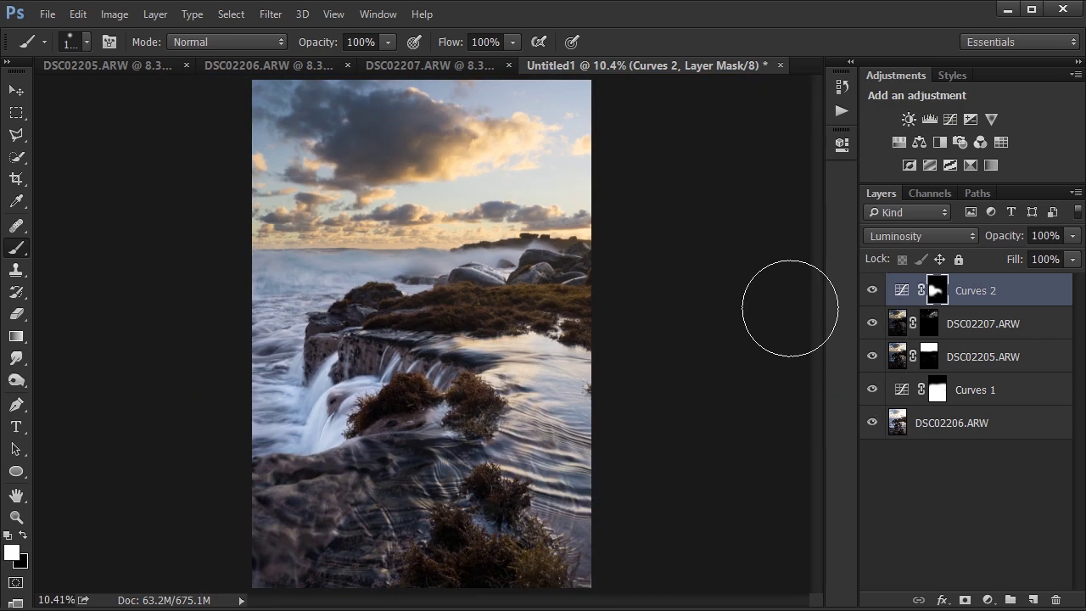
Step: Add a third Curves adjustment layer on top, anchor a bright sky tone and lower the midtone points slightly below the diagonal
{"action": "left_click", "coordinate": [16, 89]}
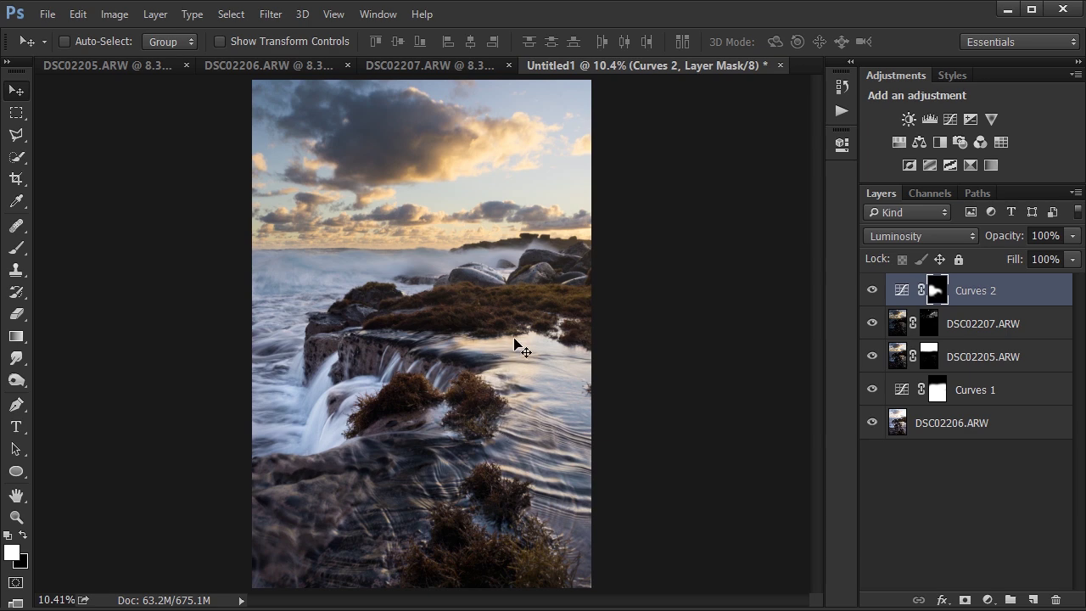
{"action": "left_click", "coordinate": [950, 120]}
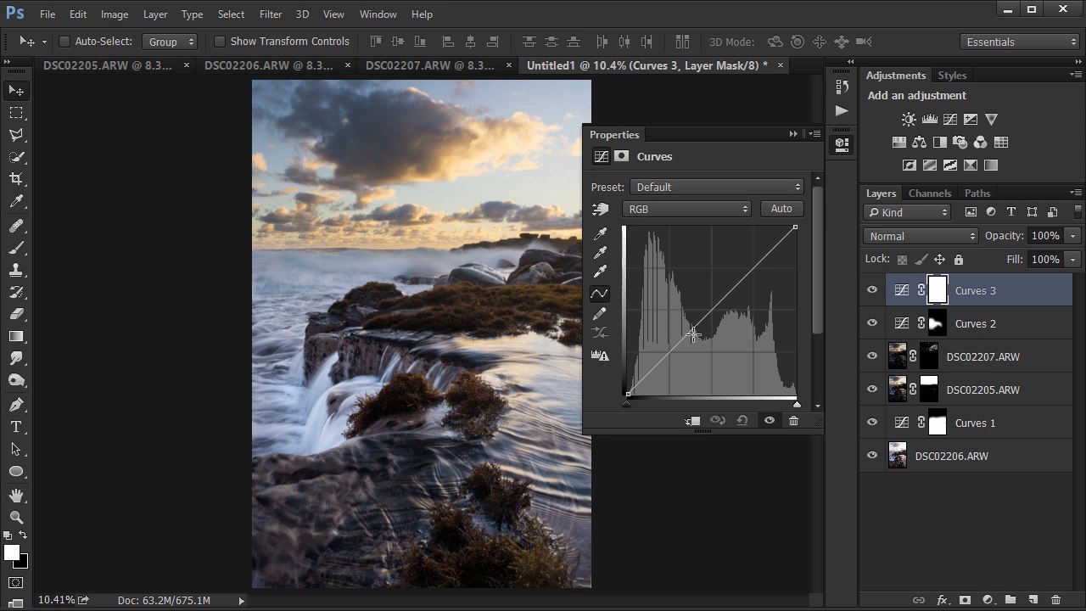
{"action": "left_click", "coordinate": [601, 210]}
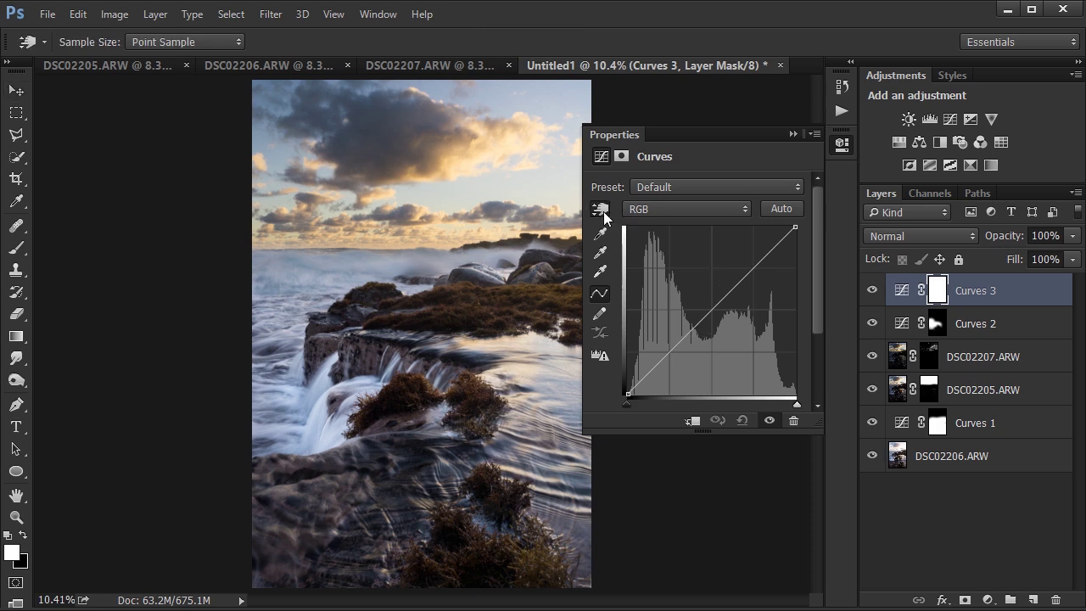
{"action": "left_click", "coordinate": [514, 137]}
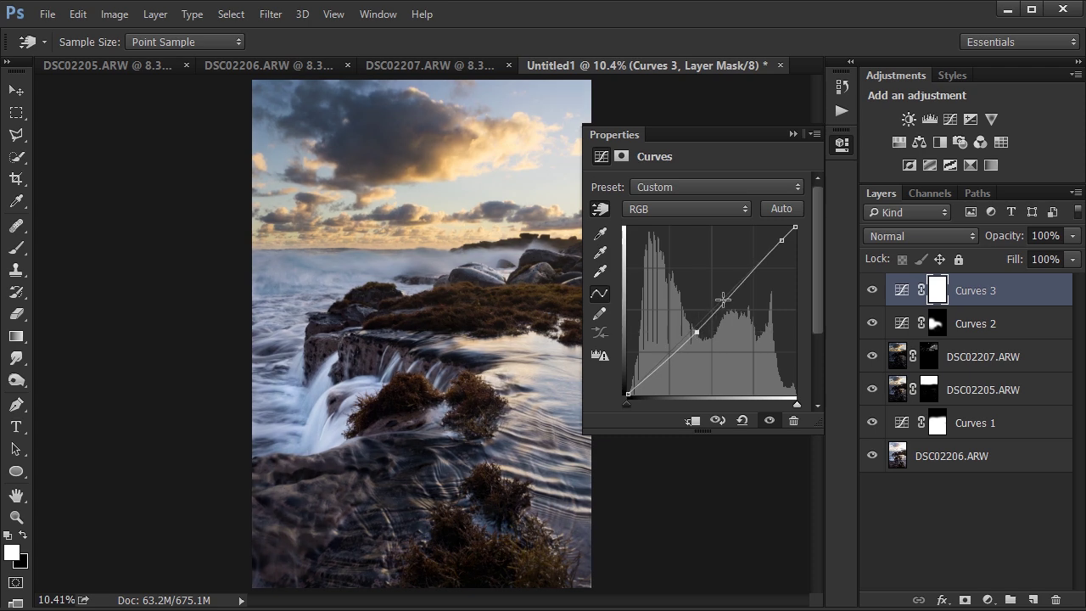
{"action": "left_click_drag", "start_coordinate": [728, 298], "coordinate": [732, 299]}
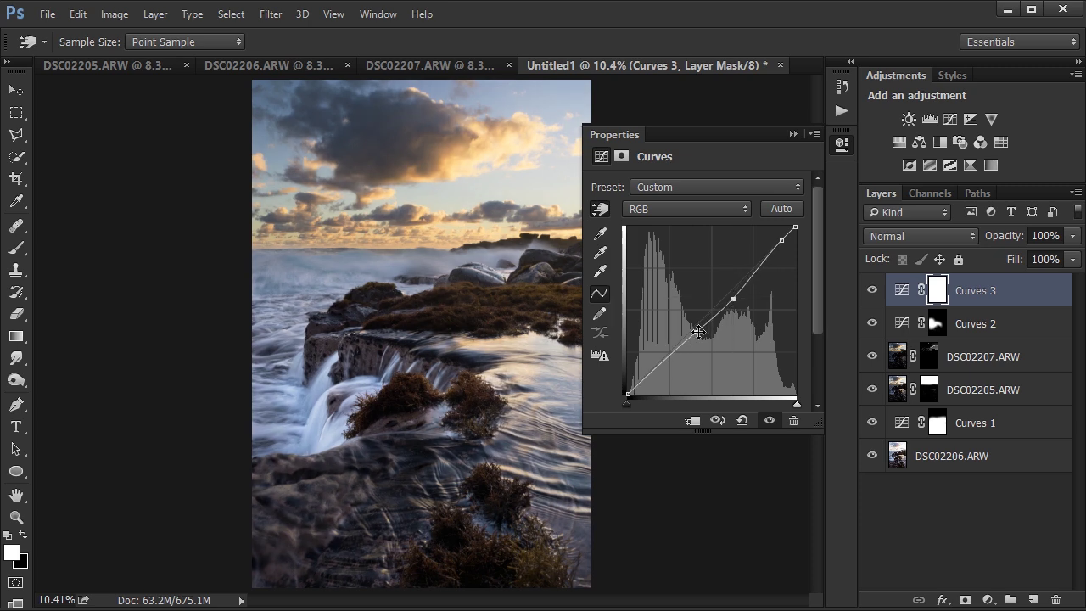
{"action": "left_click_drag", "start_coordinate": [697, 332], "coordinate": [700, 330]}
{"action": "left_click_drag", "start_coordinate": [734, 298], "coordinate": [732, 298]}
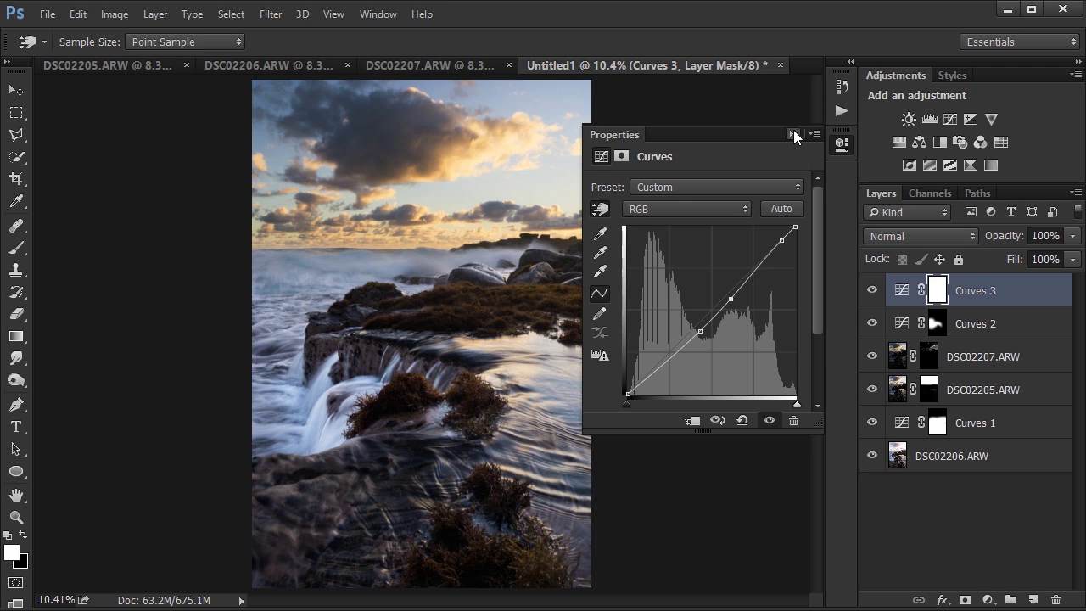
Step: Invert the Curves 3 layer mask to black
{"action": "left_click", "coordinate": [791, 134]}
{"action": "key", "text": "ctrl+i"}
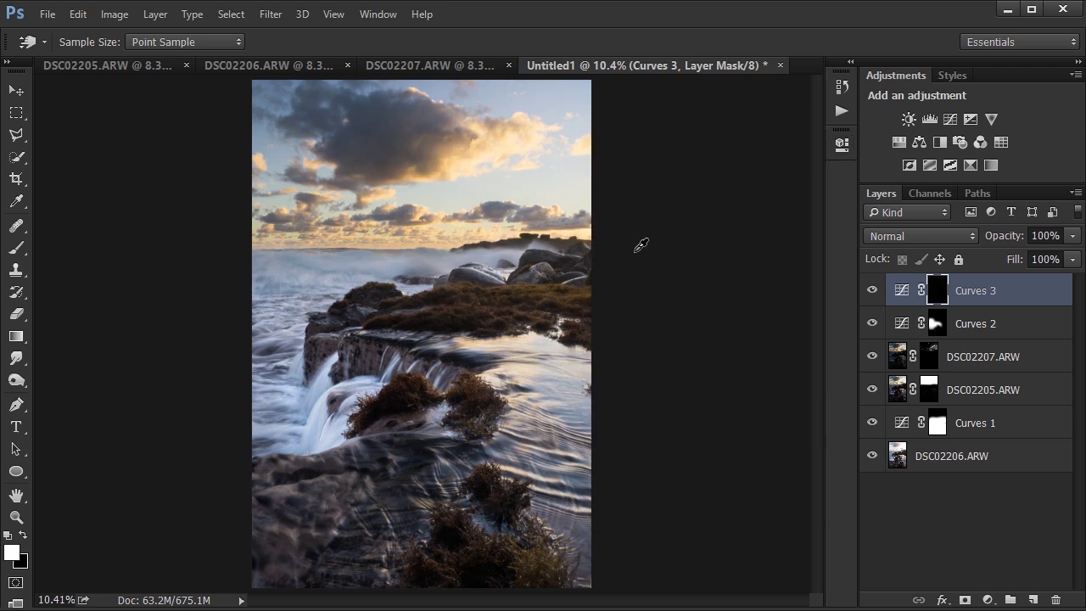
{"action": "key", "text": "v"}
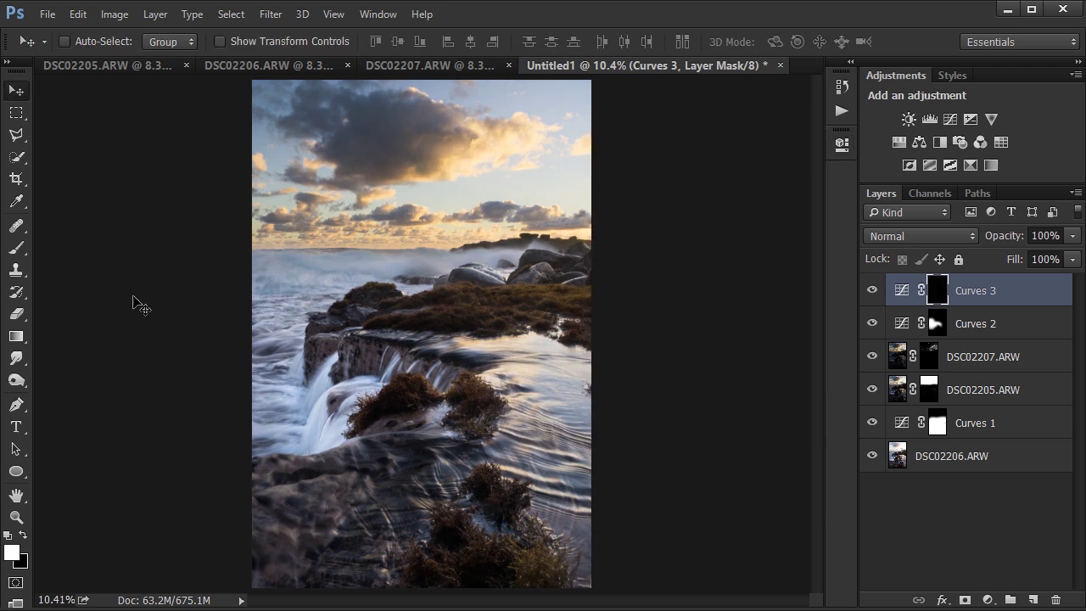
Step: Paint the Curves 3 mask white over the rippled water on the image's right side and compare with the layer hidden
{"action": "left_click", "coordinate": [23, 249]}
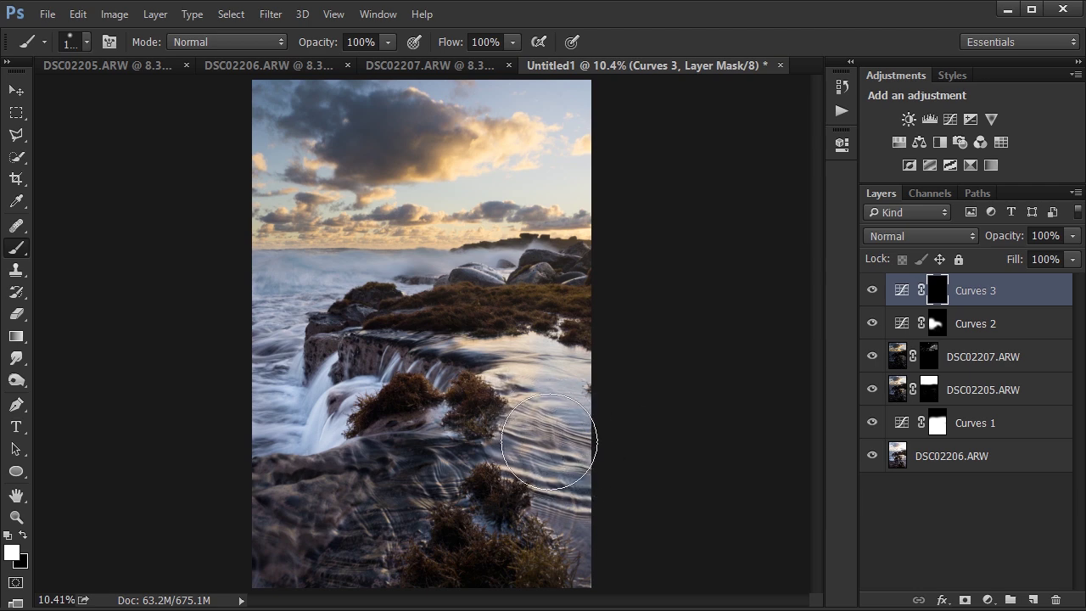
{"action": "mouse_move", "coordinate": [555, 463]}
{"action": "left_mouse_down"}
{"action": "mouse_move", "coordinate": [560, 424]}
{"action": "mouse_move", "coordinate": [551, 398]}
{"action": "mouse_move", "coordinate": [531, 386]}
{"action": "mouse_move", "coordinate": [577, 444]}
{"action": "mouse_move", "coordinate": [538, 359]}
{"action": "mouse_move", "coordinate": [601, 485]}
{"action": "left_mouse_up"}
{"action": "left_click", "coordinate": [874, 291]}
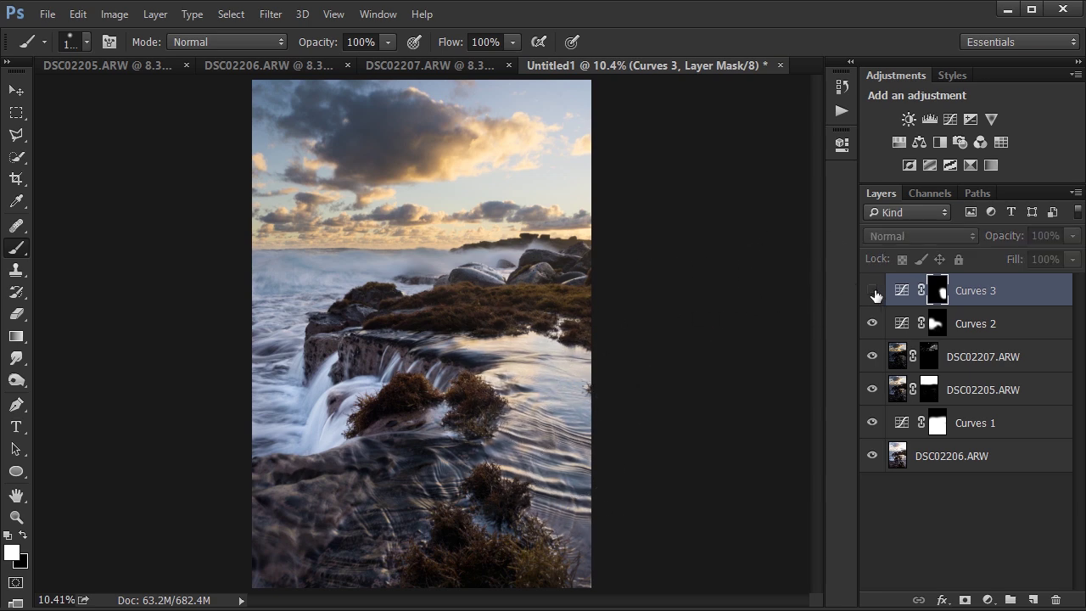
{"action": "left_click", "coordinate": [874, 291]}
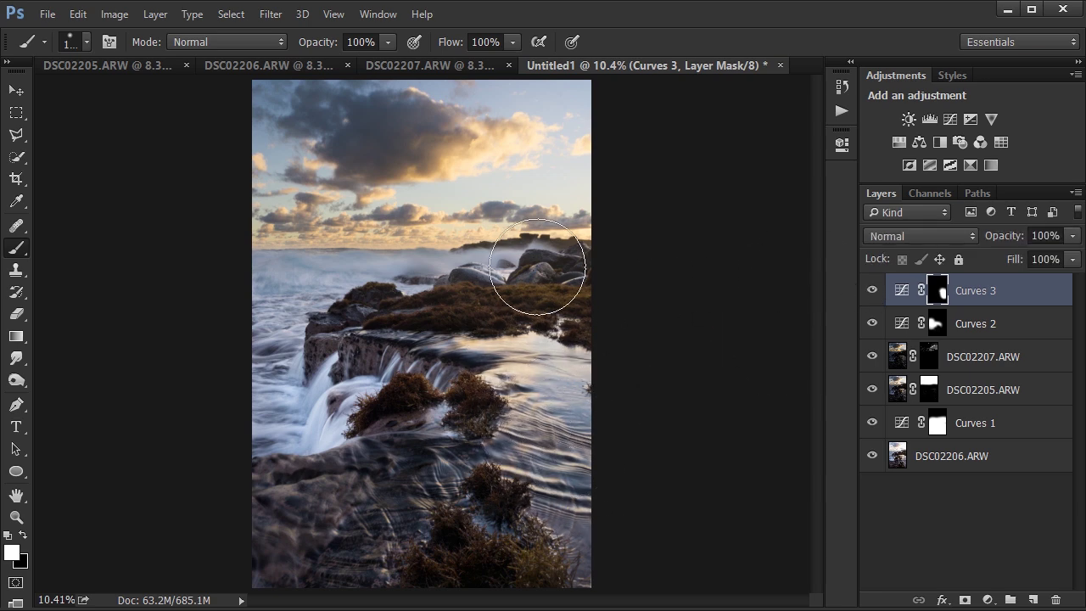
Step: Paint the Curves 3 mask white at 30% brush opacity over the bright upper-right clouds and compare with the layer hidden
{"action": "left_click_drag", "start_coordinate": [317, 44], "coordinate": [256, 44]}
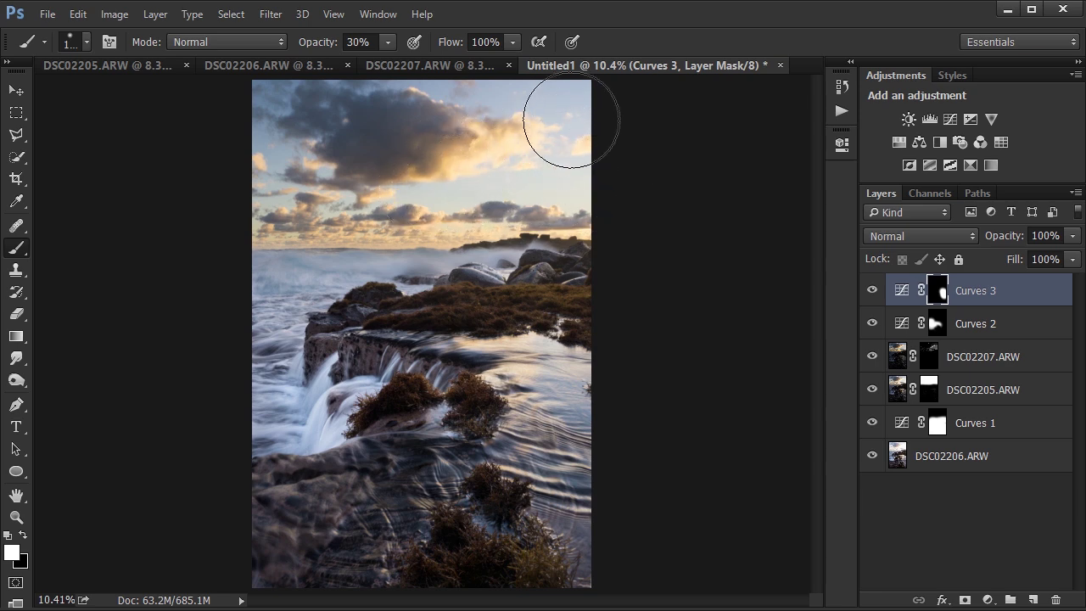
{"action": "left_click_drag", "start_coordinate": [451, 123], "coordinate": [509, 126]}
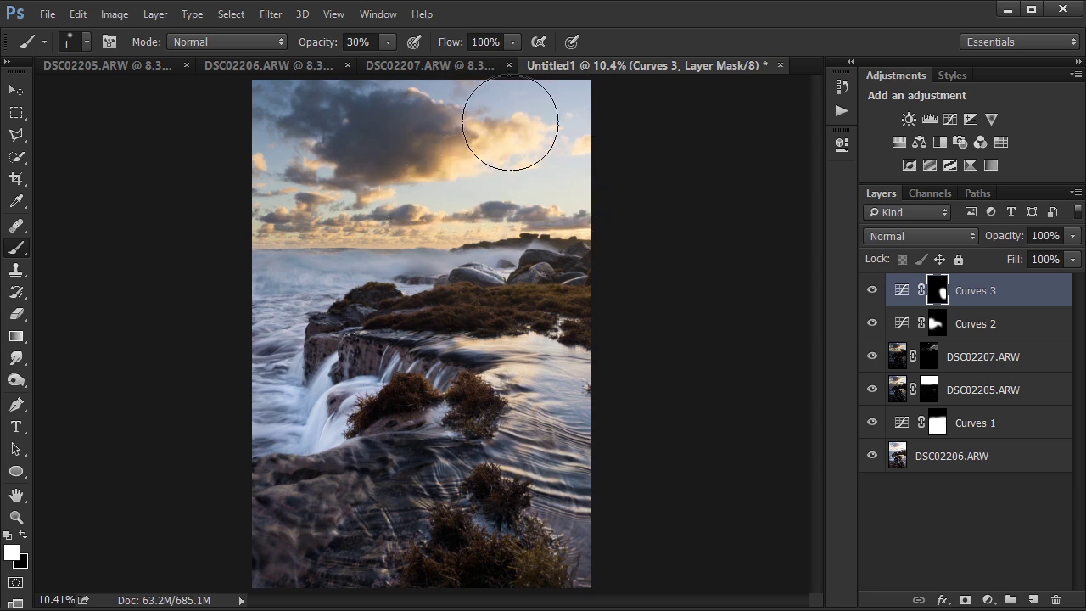
{"action": "left_click", "coordinate": [870, 290]}
{"action": "left_click", "coordinate": [870, 290]}
{"action": "left_click", "coordinate": [870, 291]}
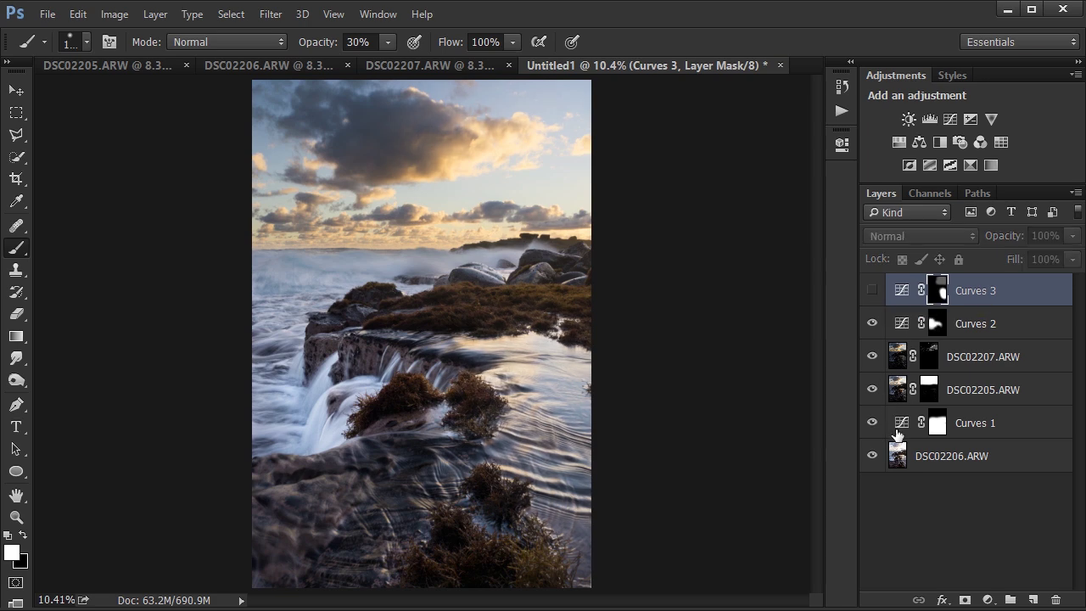
Step: Show only the DSC02206.ARW base exposure, and reveal the DSC02205.ARW and DSC02207.ARW layers one at a time to review the blend
{"action": "left_click", "coordinate": [872, 457], "text": "alt"}
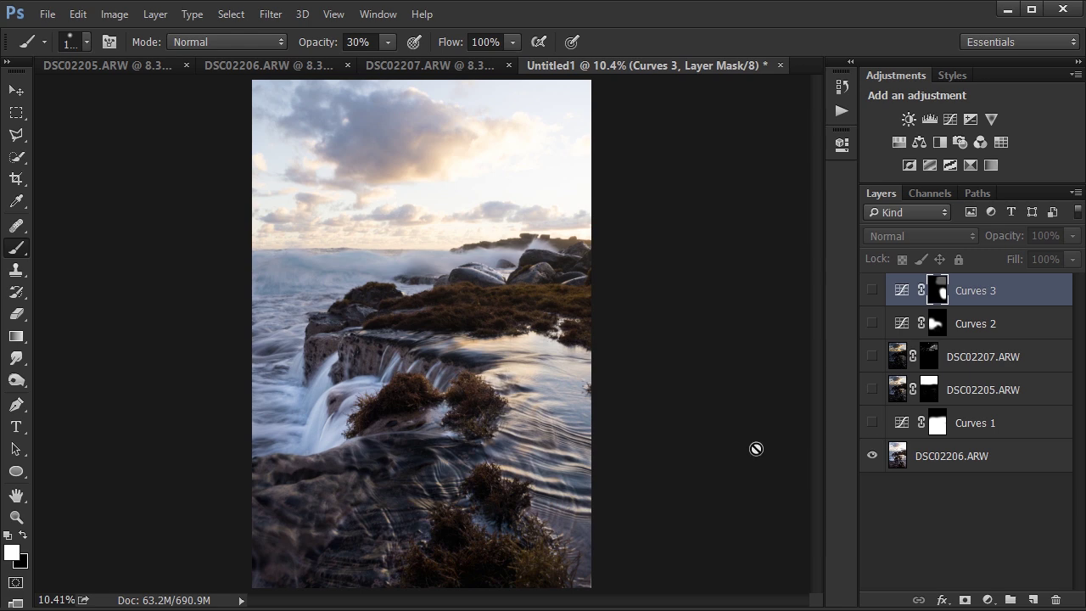
{"action": "left_click", "coordinate": [957, 468]}
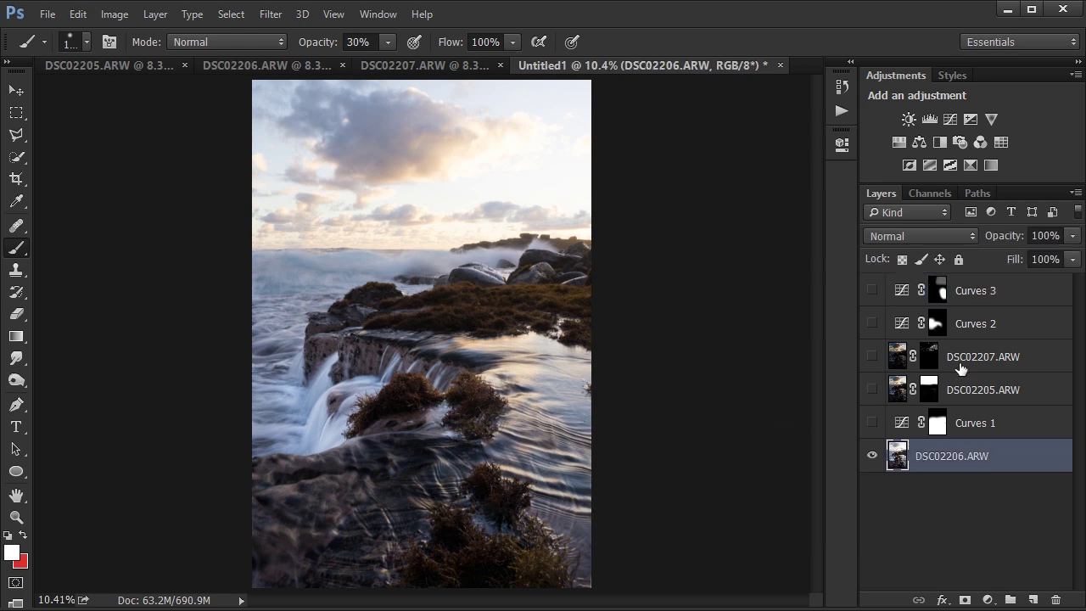
{"action": "left_click", "coordinate": [970, 392]}
{"action": "left_click", "coordinate": [872, 390]}
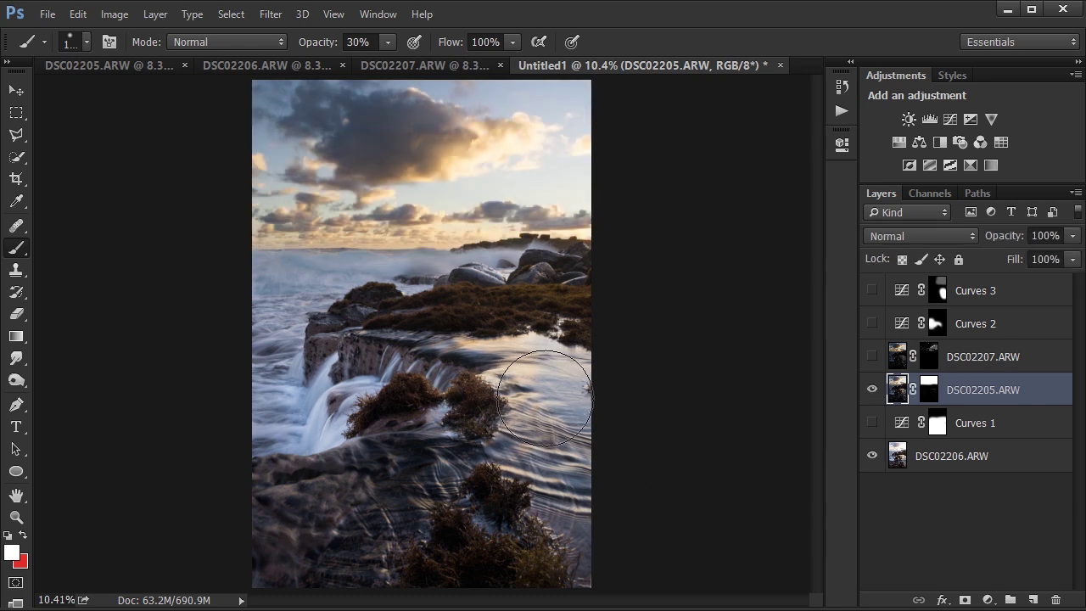
{"action": "left_click_drag", "start_coordinate": [526, 371], "coordinate": [534, 398]}
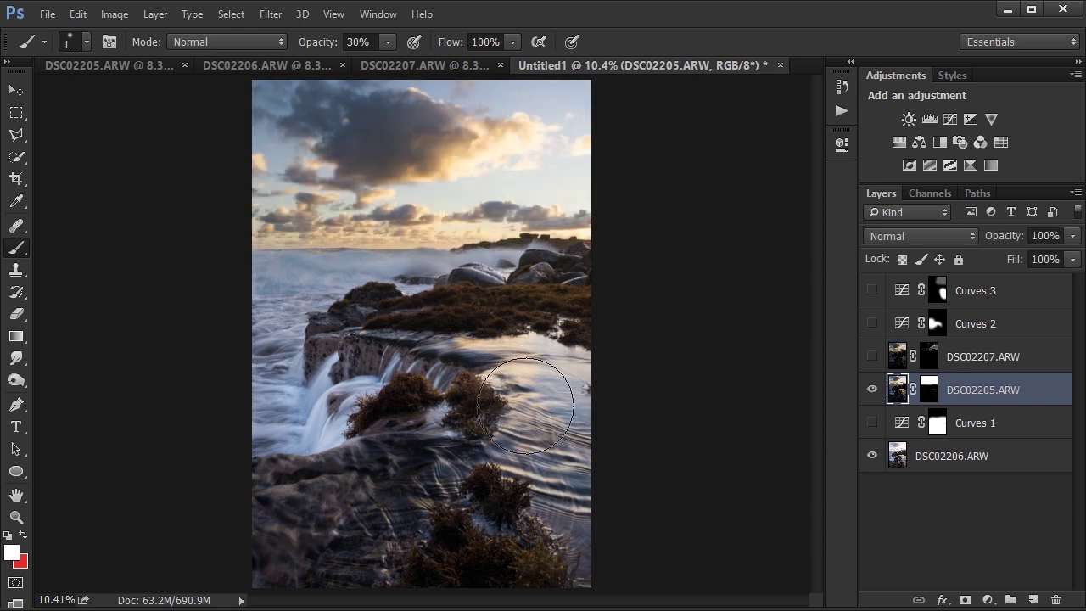
{"action": "left_click", "coordinate": [1008, 360]}
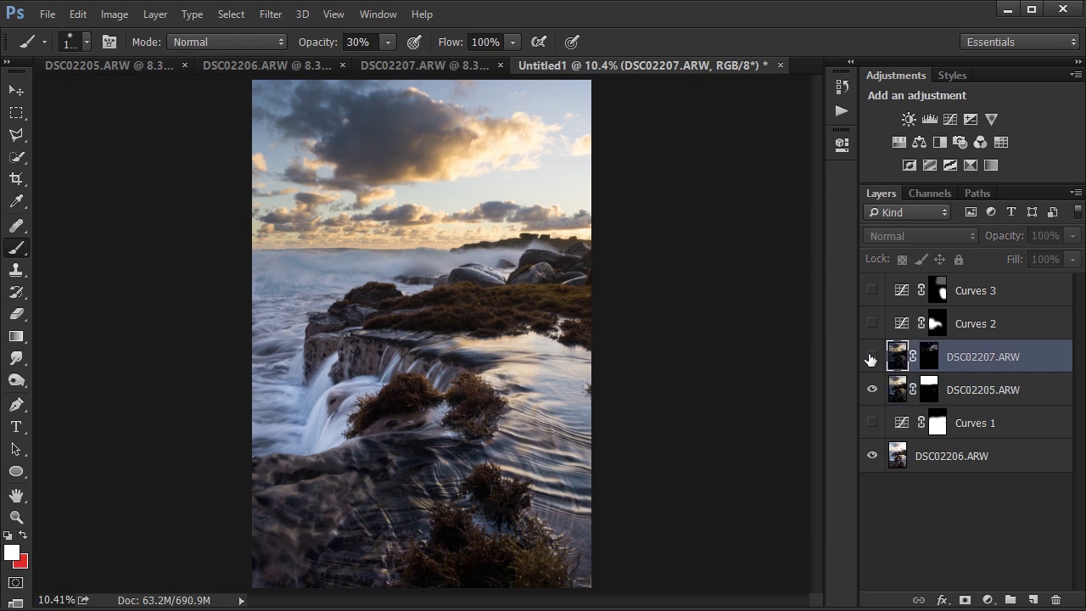
{"action": "left_click", "coordinate": [870, 360]}
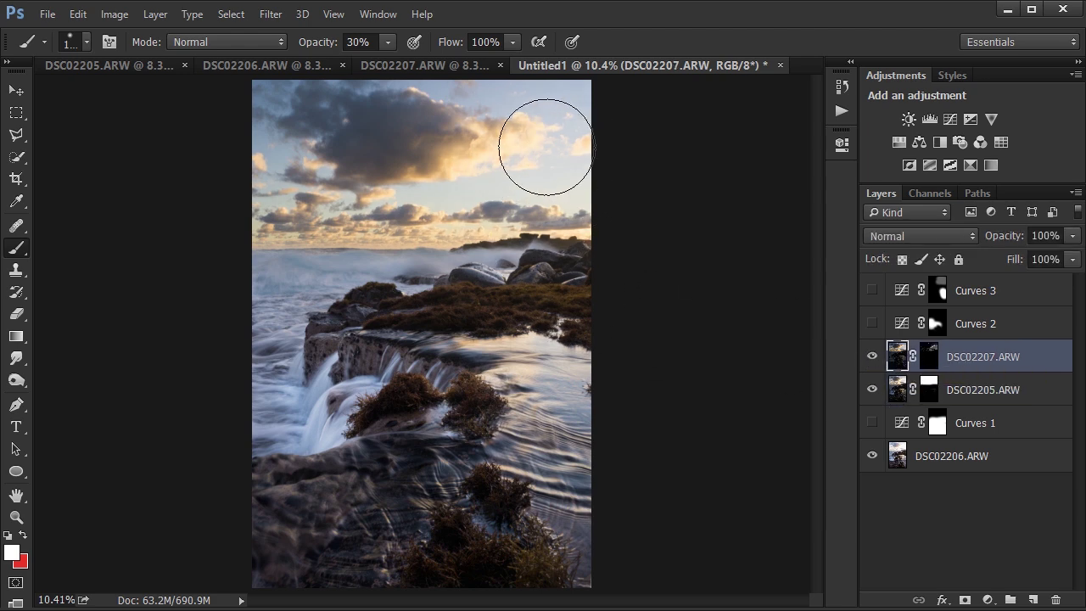
Step: Turn the Curves 1, Curves 2 and Curves 3 layers back on one by one to review each adjustment
{"action": "left_click", "coordinate": [973, 422]}
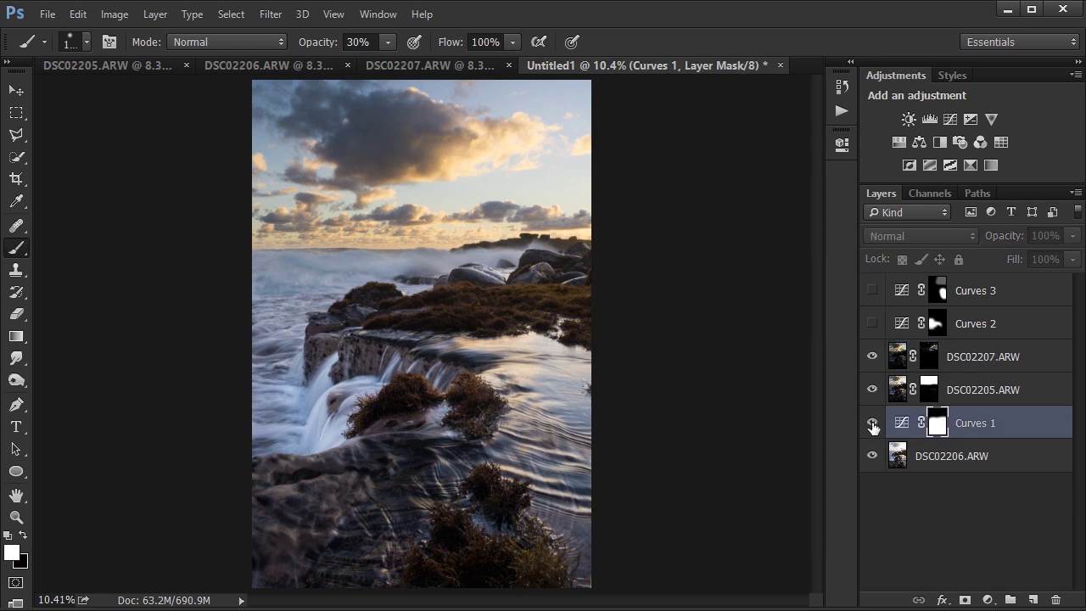
{"action": "left_click", "coordinate": [872, 427]}
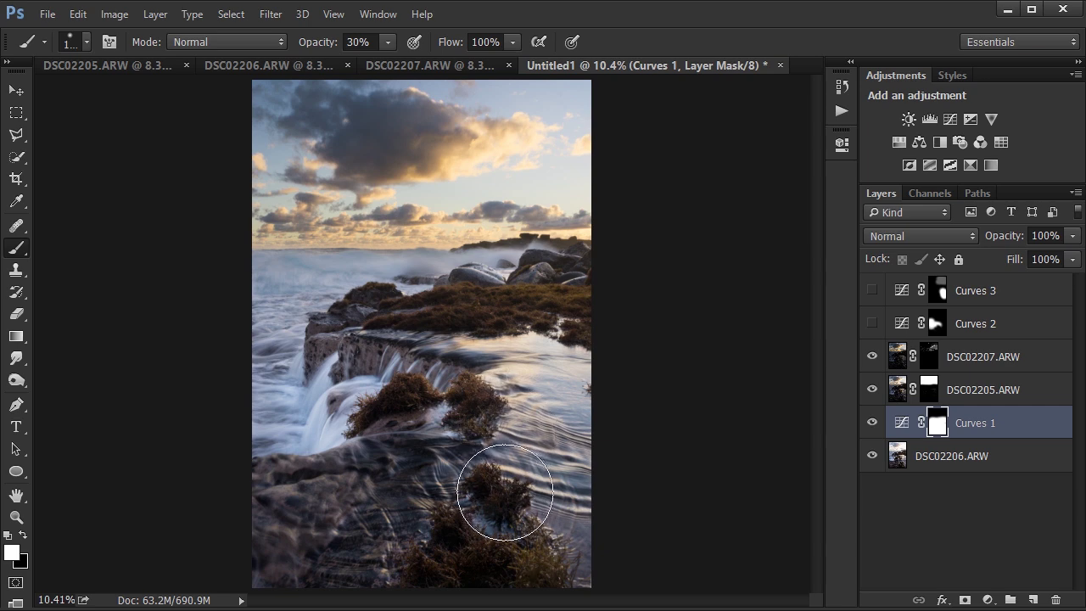
{"action": "left_click", "coordinate": [974, 329]}
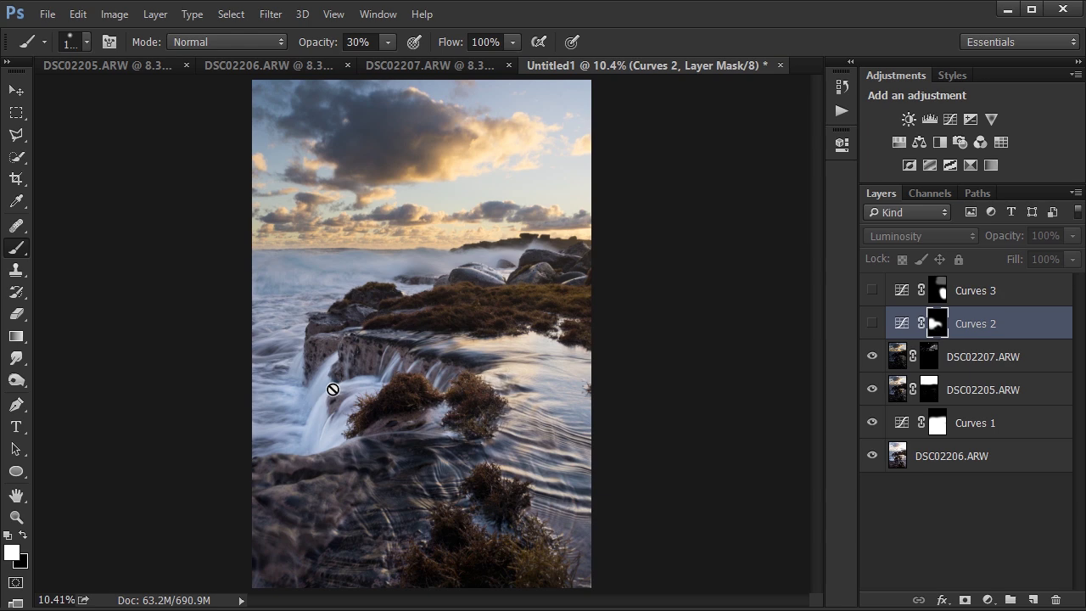
{"action": "left_click", "coordinate": [871, 328]}
{"action": "left_click", "coordinate": [998, 291]}
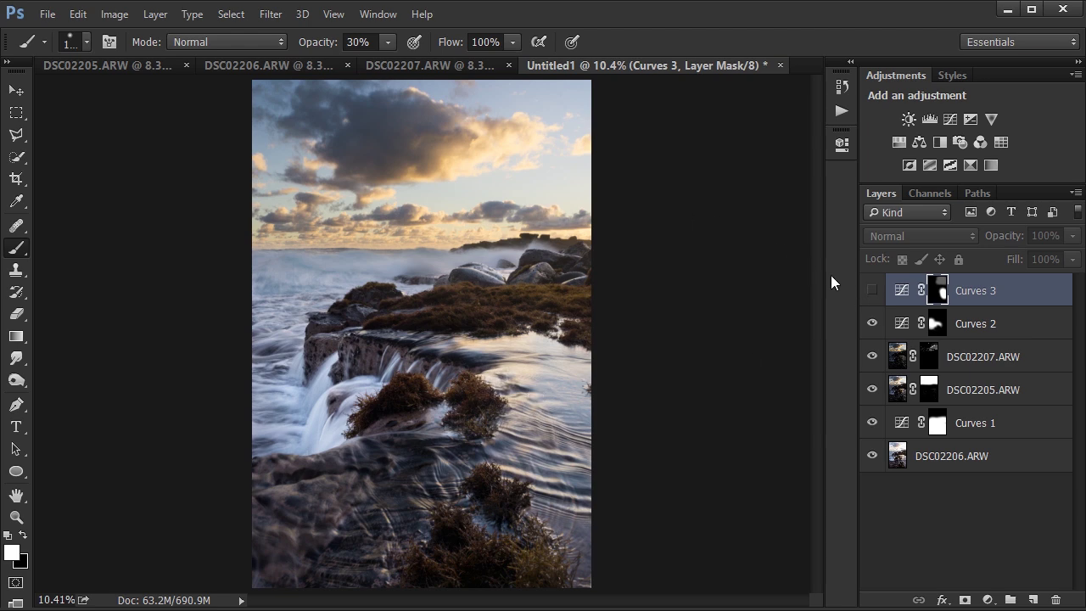
{"action": "left_click", "coordinate": [870, 291]}
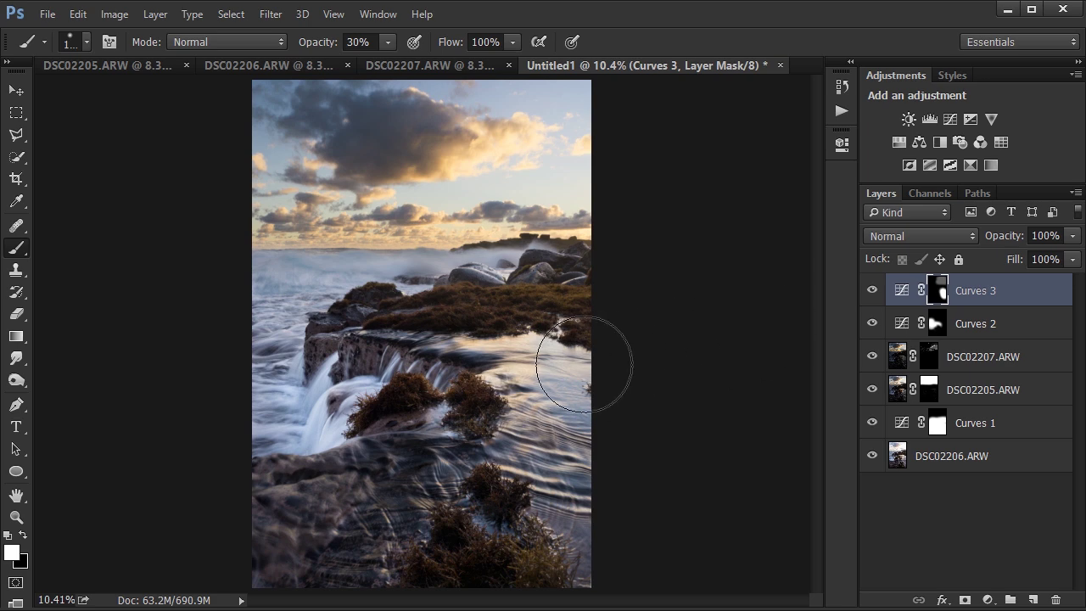